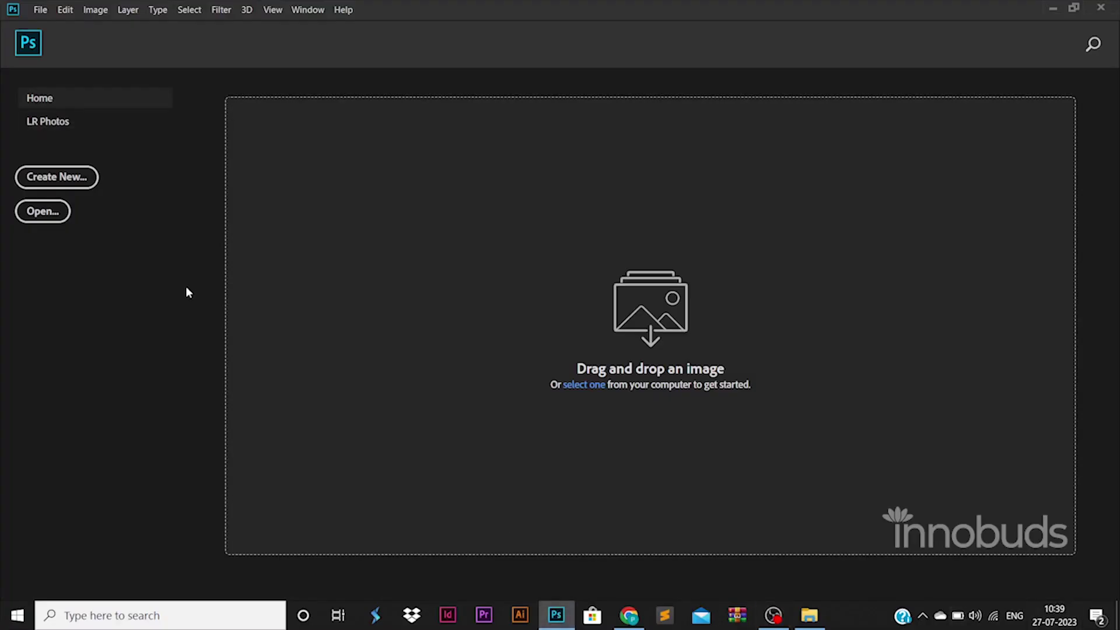
Create a new white document 1500 × 1500 px at 72 ppi
left_click(41, 10)
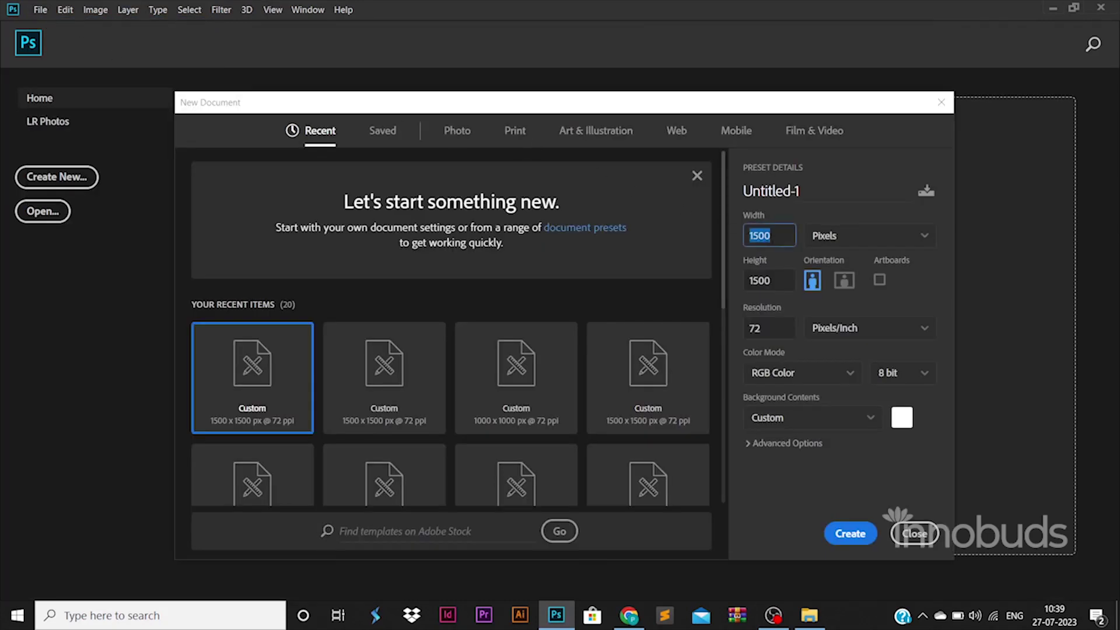
key("Tab")
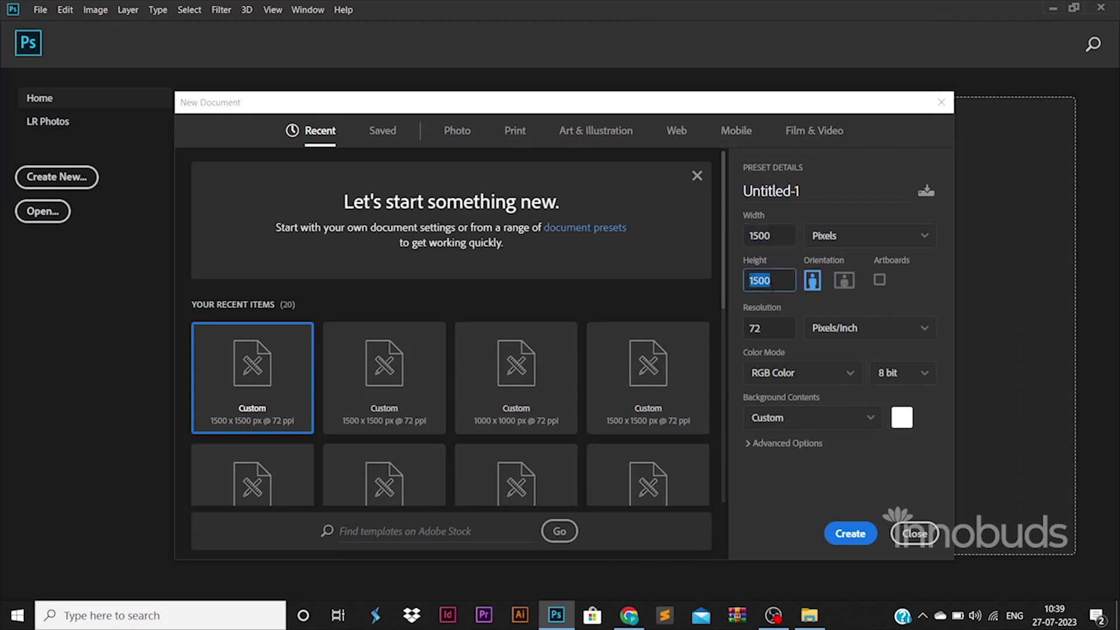
left_click(841, 534)
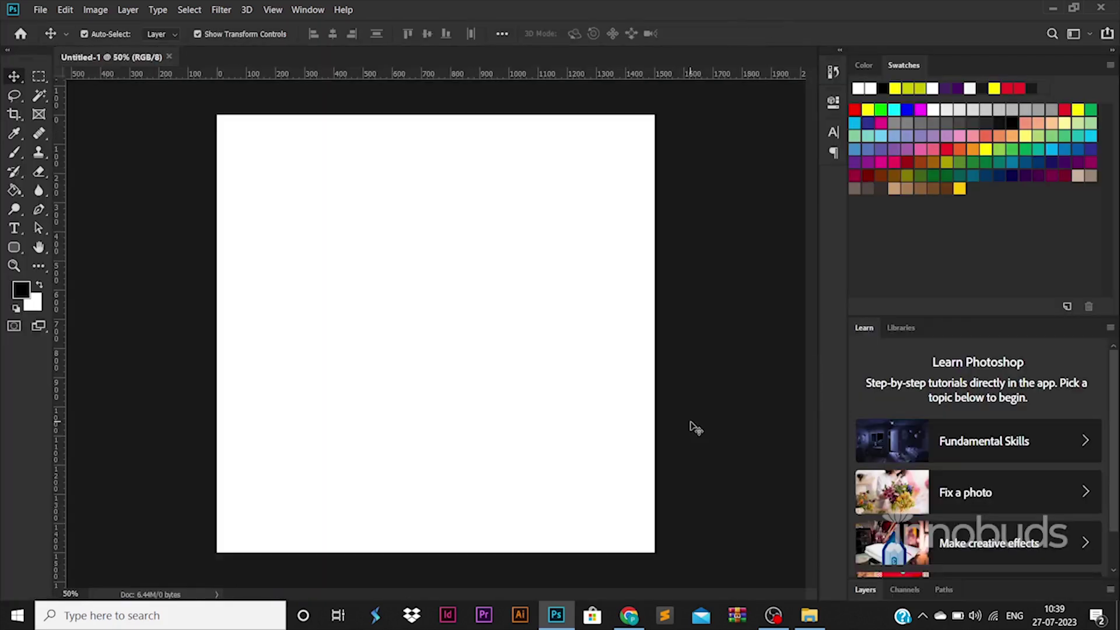
Drag two vertical and two horizontal ruler guides just inside the canvas edges
left_click(859, 584)
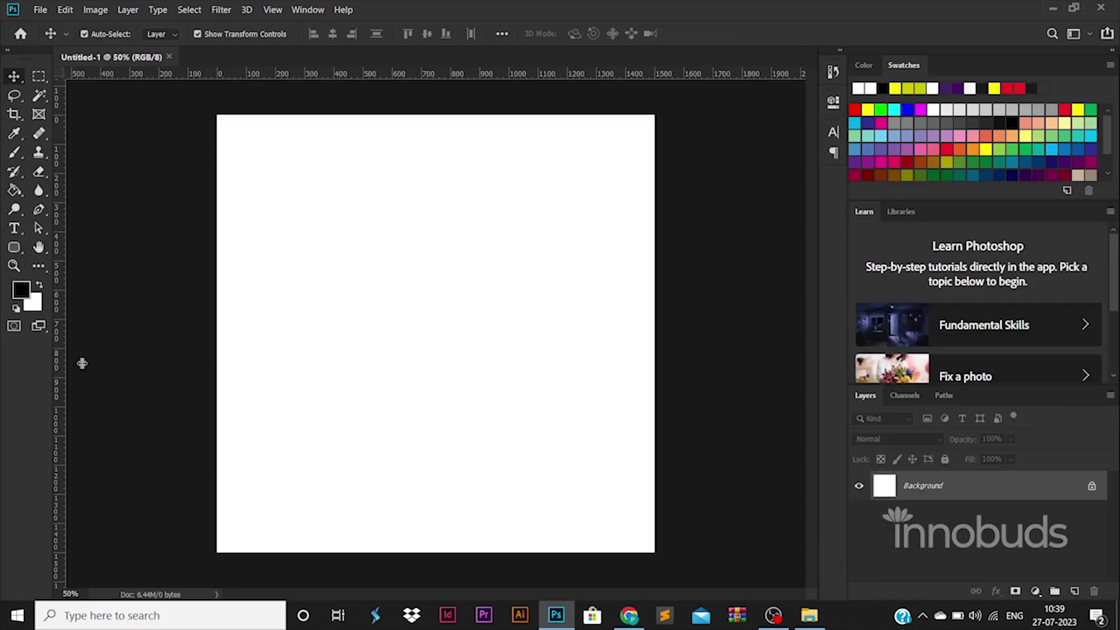
left_click_drag(81, 363, 229, 350)
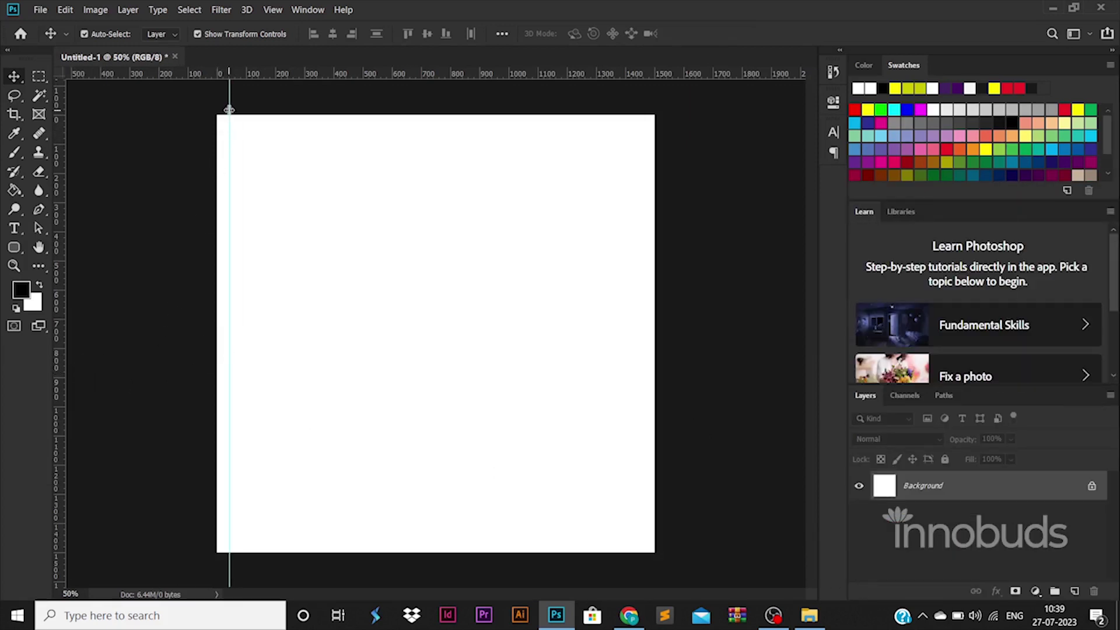
left_click_drag(229, 110, 232, 109)
left_click_drag(77, 240, 640, 248)
left_click_drag(525, 76, 555, 536)
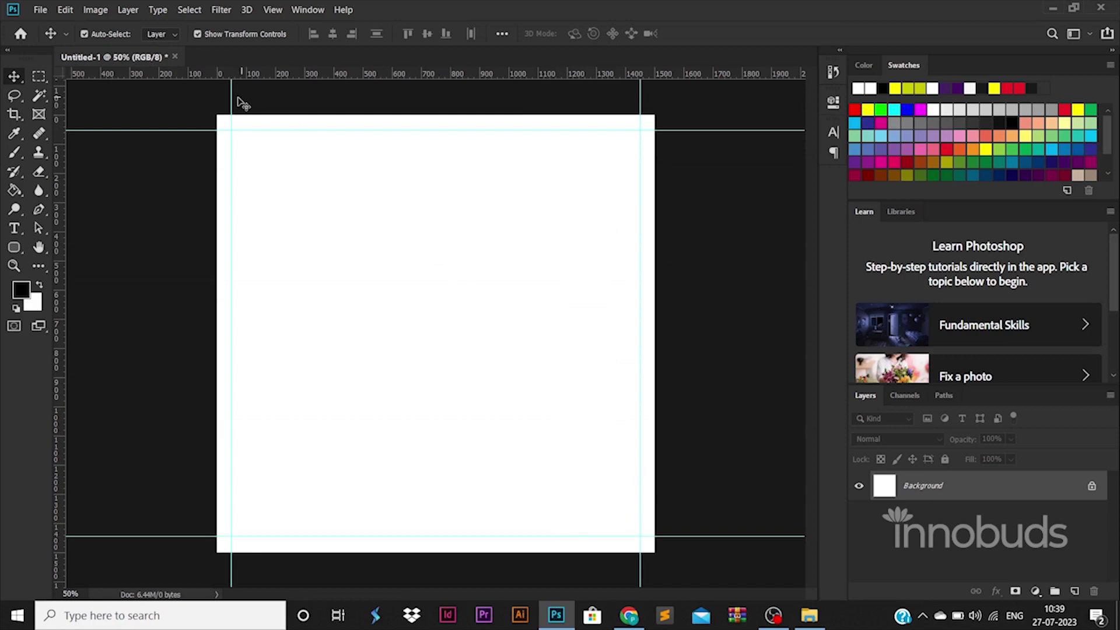
left_click_drag(236, 99, 237, 99)
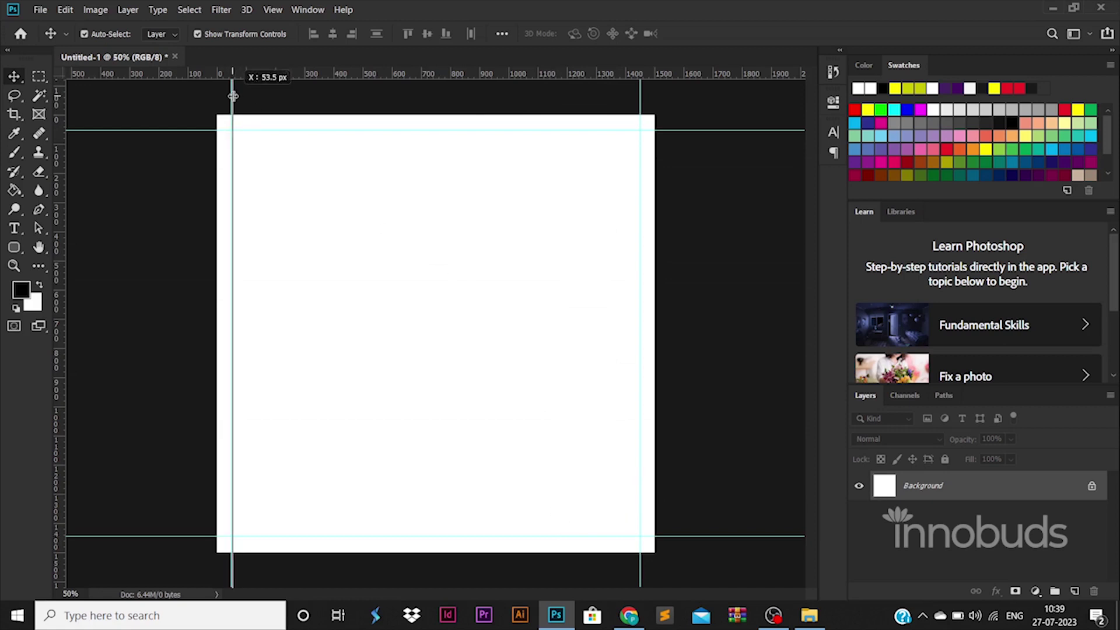
Draw a black circle on the canvas with the Ellipse tool
left_click(22, 246)
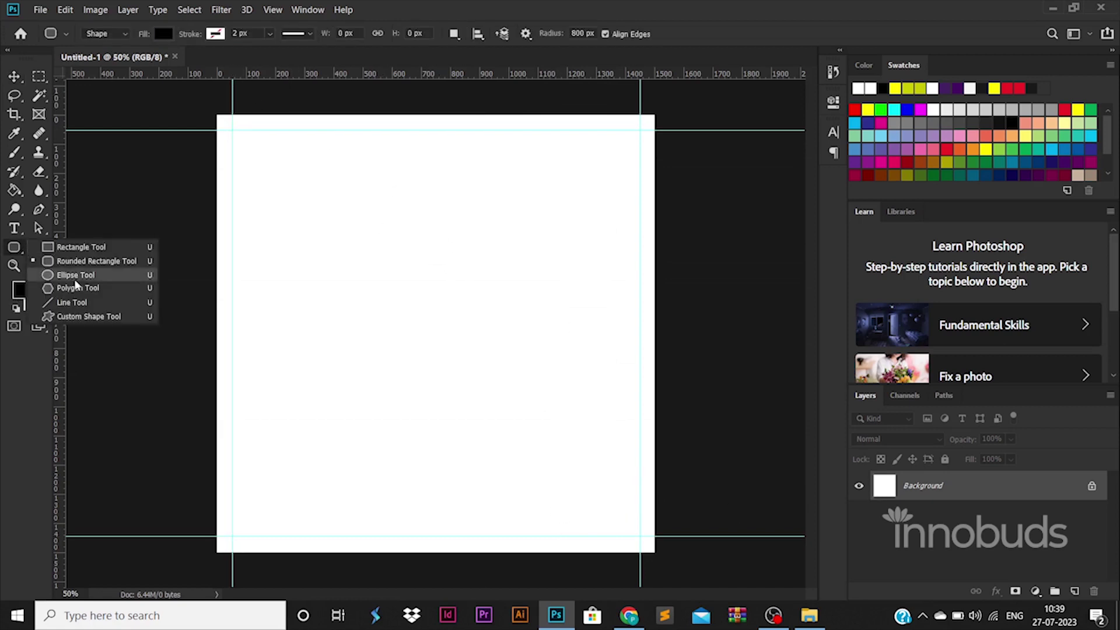
left_click(76, 279)
left_click_drag(386, 230, 618, 458)
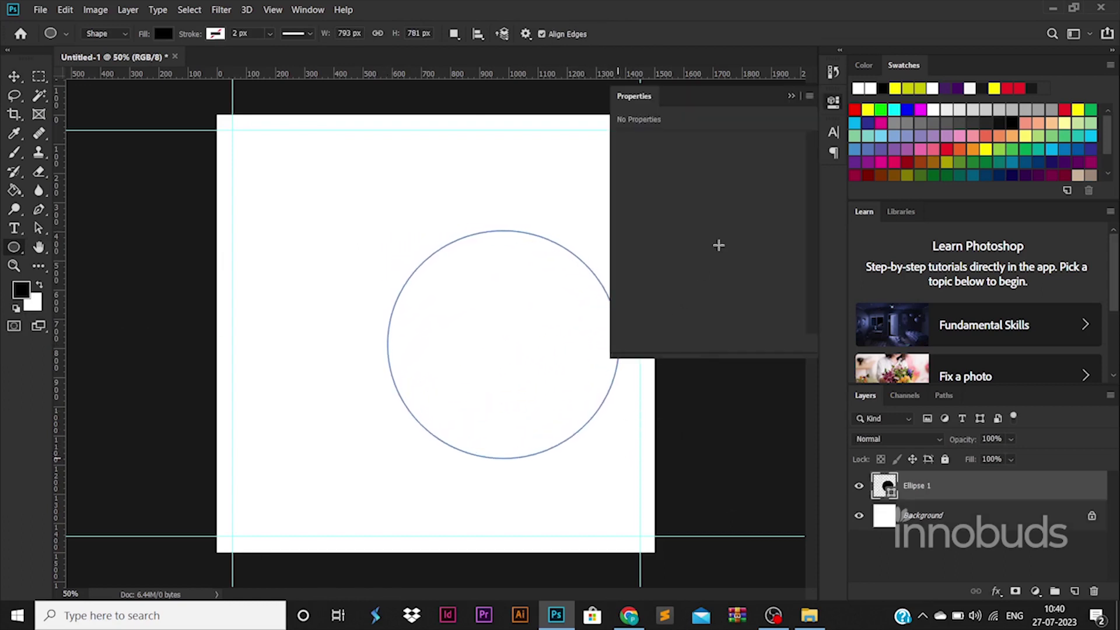
Set the circle's height to 793 px and move it up and to the right
double_click(723, 158)
type("7")
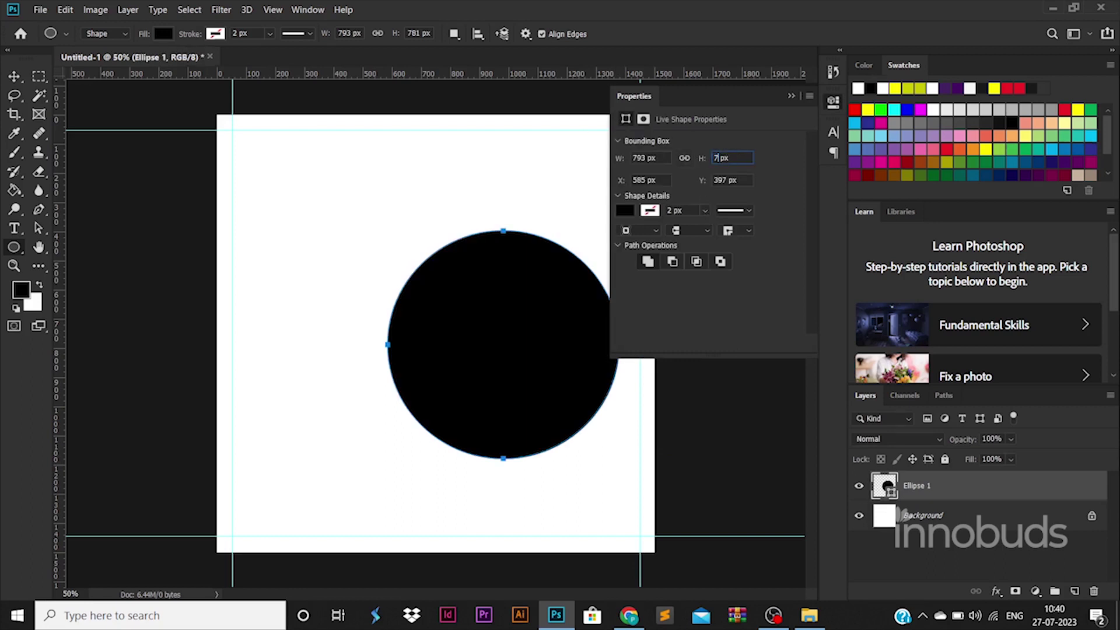
type("39")
key("Return")
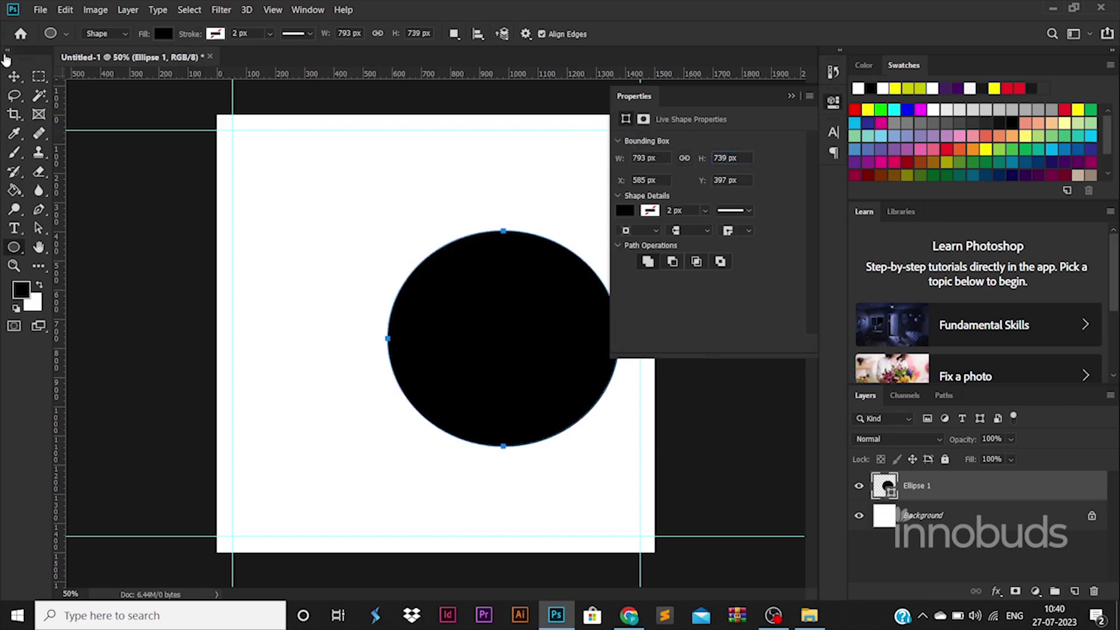
double_click(724, 158)
type("7")
key("Return")
key("v")
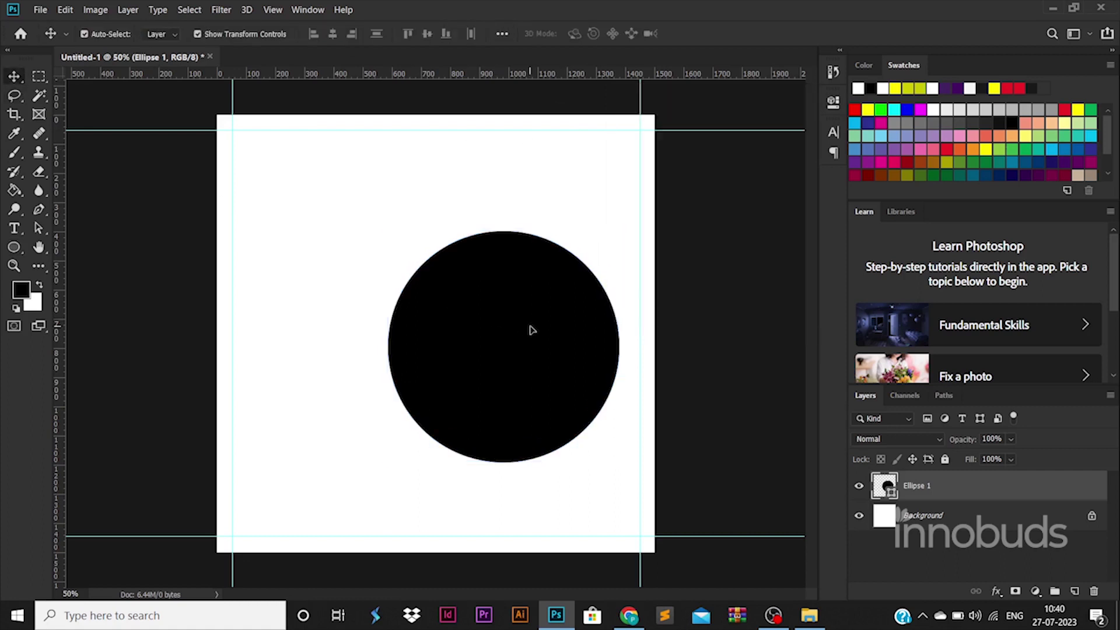
left_click_drag(531, 325, 543, 265)
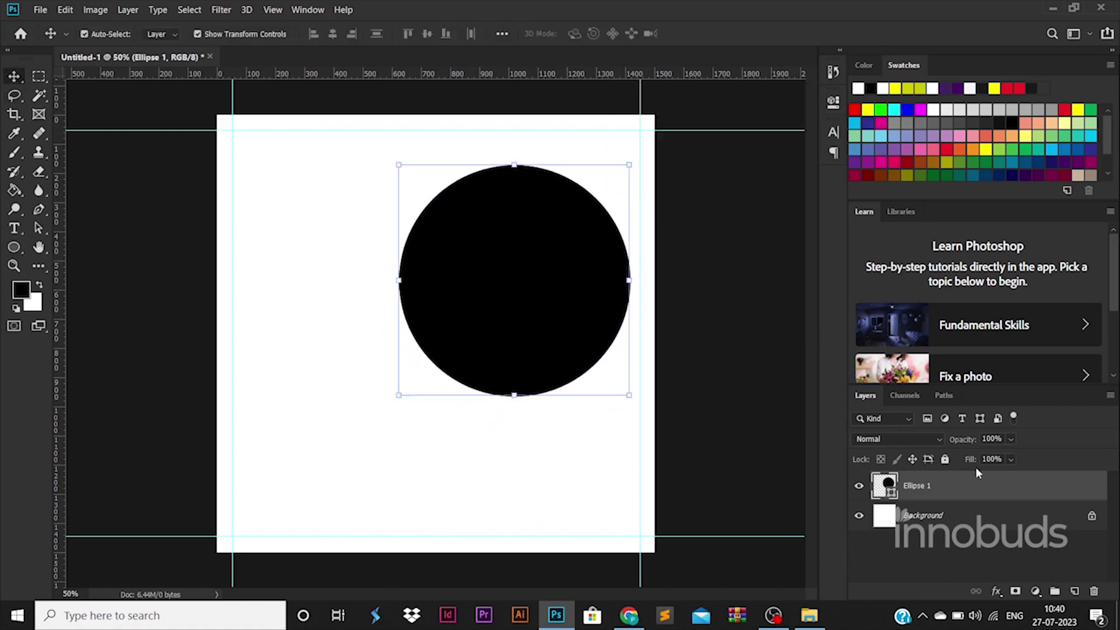
Convert the Background into Layer 0 and give it a Gradient Overlay
double_click(1073, 523)
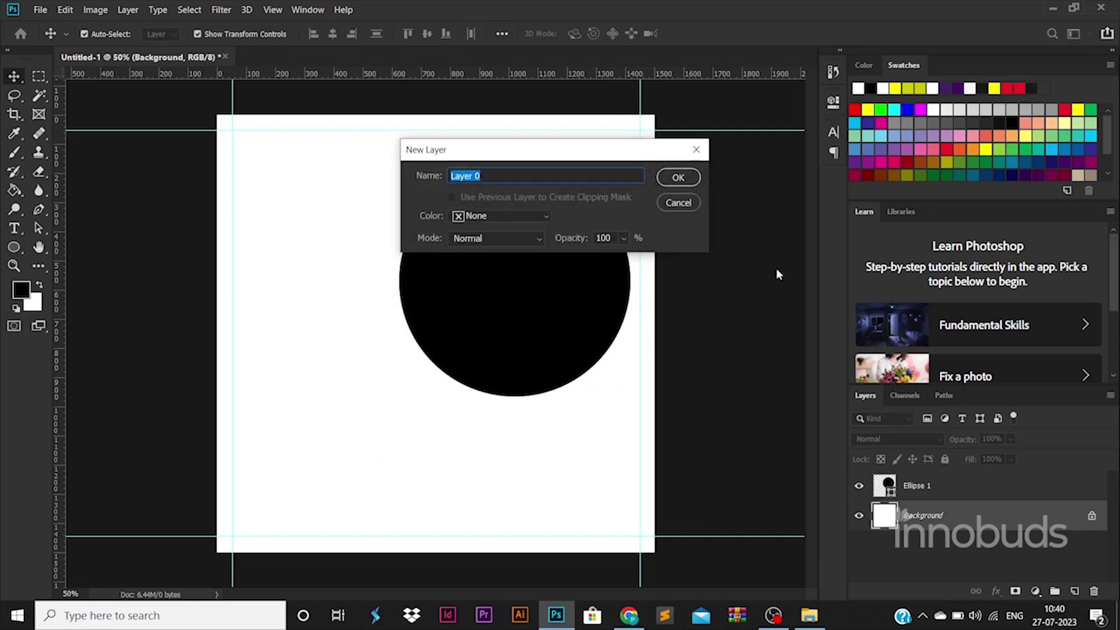
key("Return")
double_click(1034, 519)
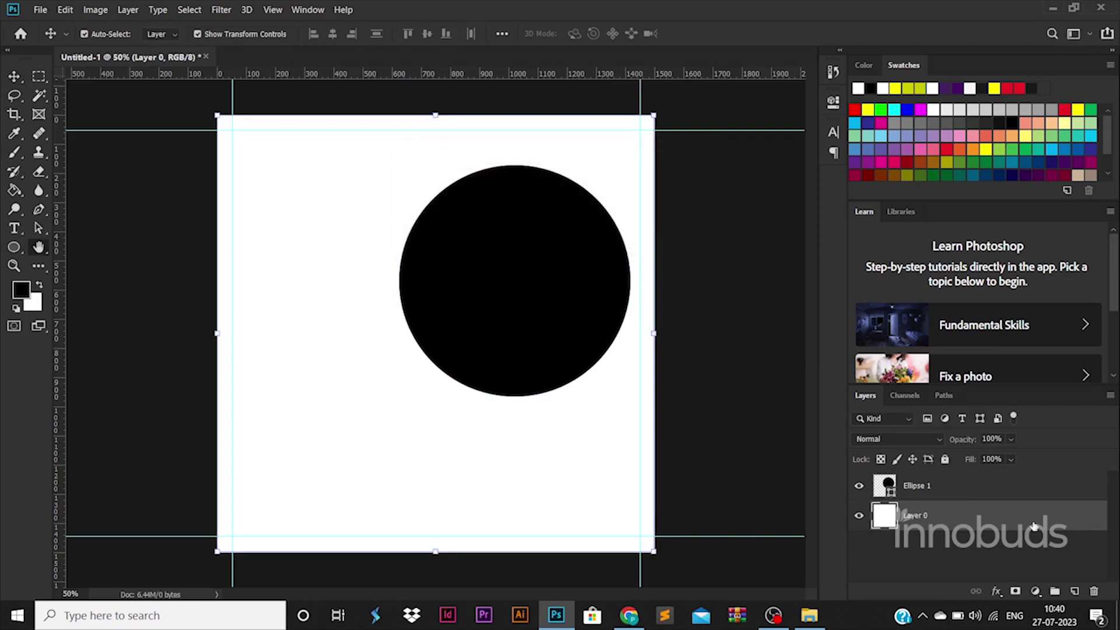
left_click(657, 464)
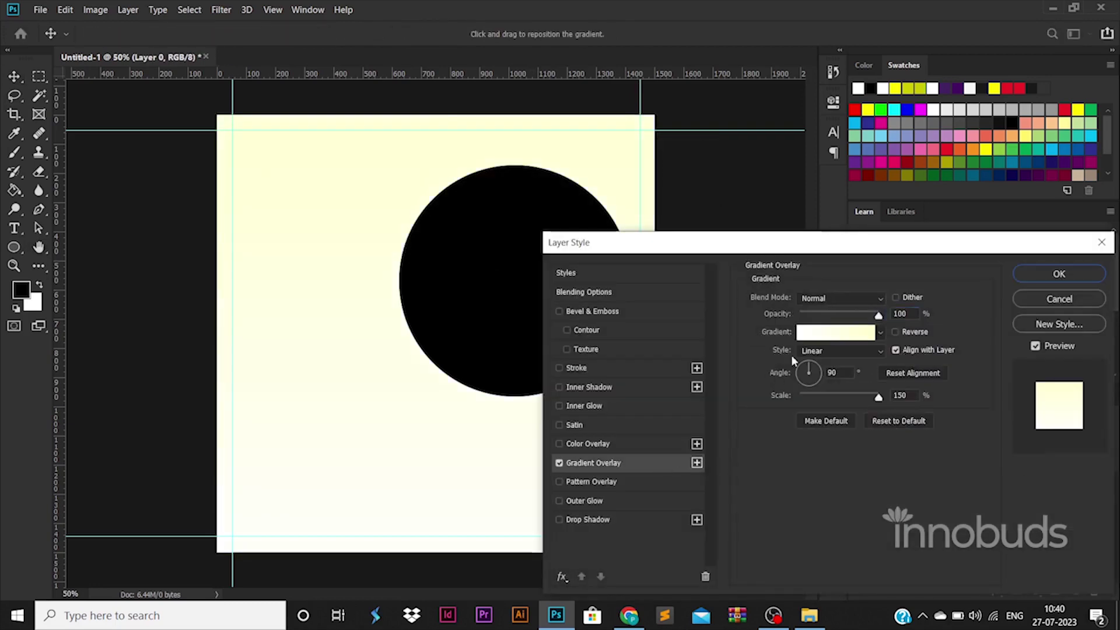
Set the gradient's left stop to dark purple #330033
left_click(828, 327)
left_click(771, 274)
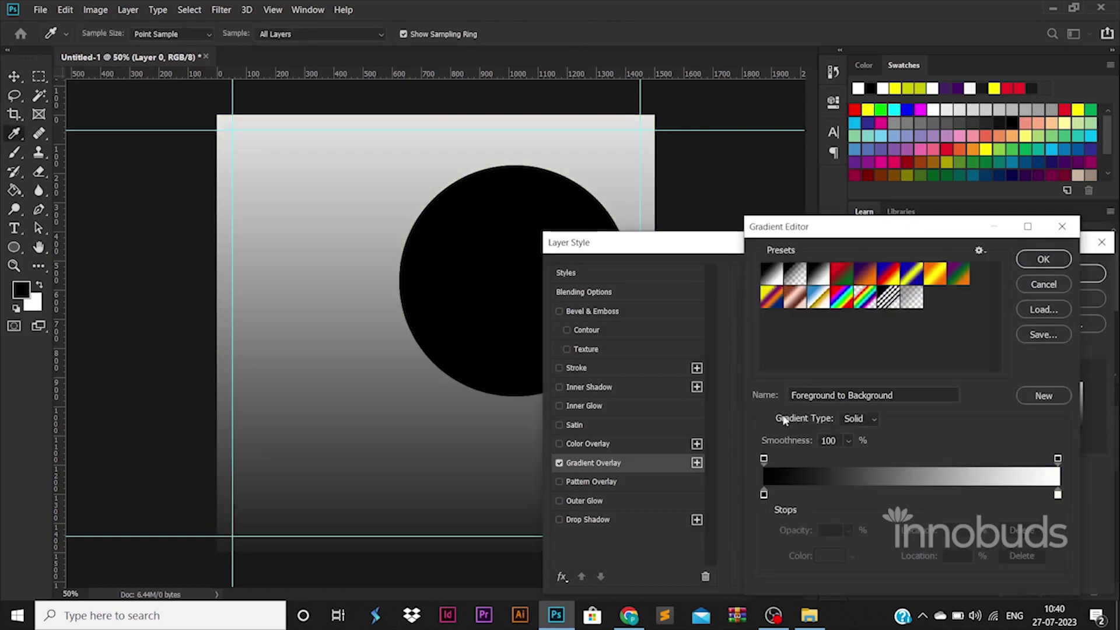
double_click(764, 495)
left_click(891, 437)
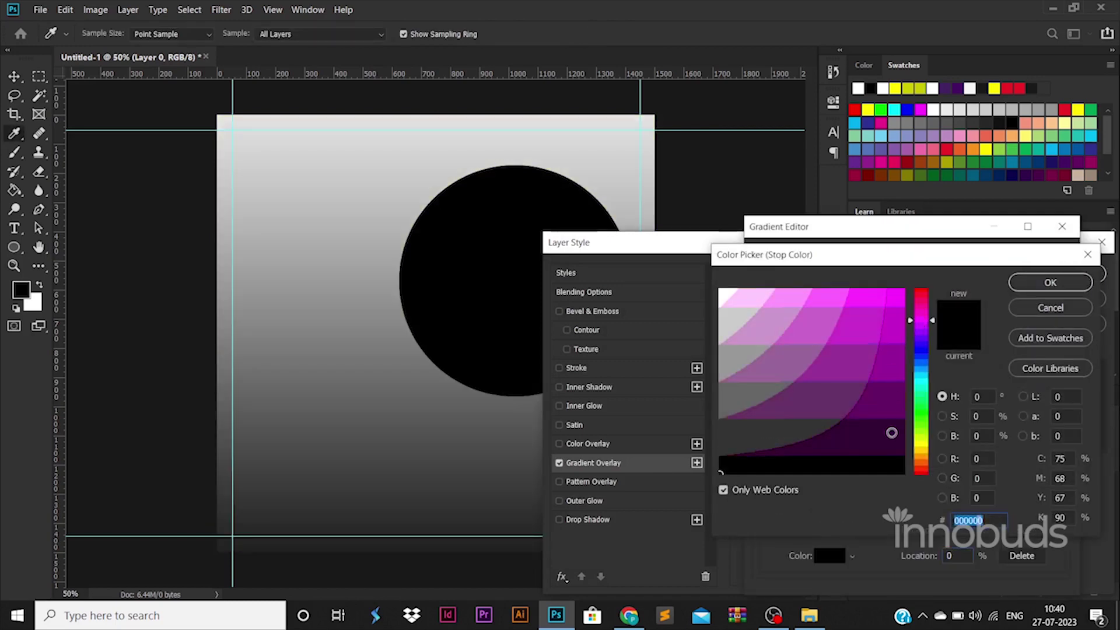
left_click(1046, 287)
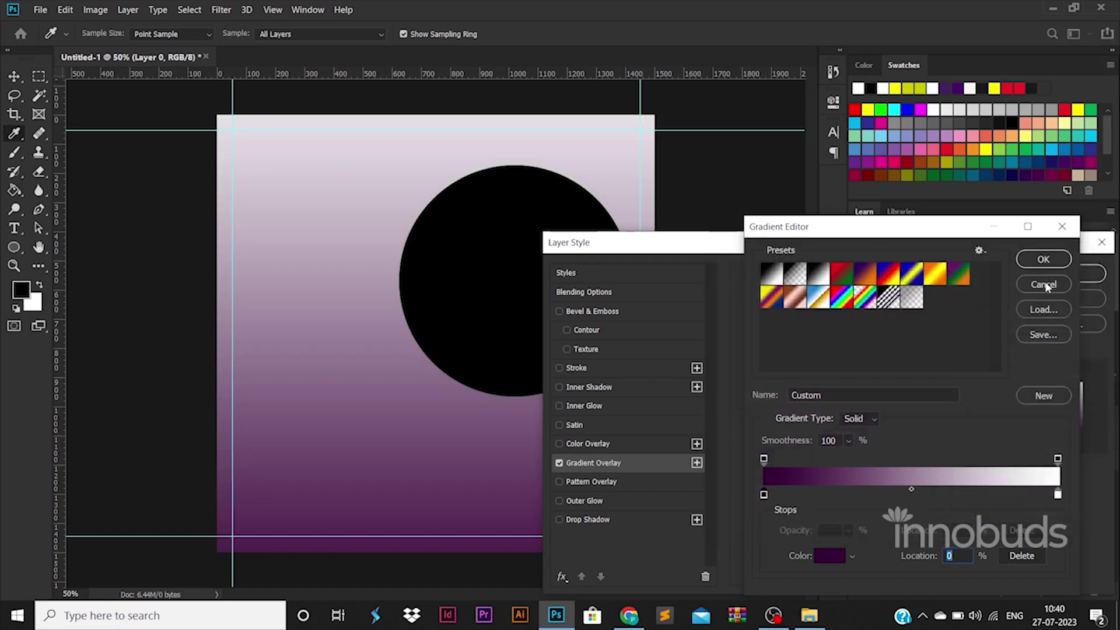
Set the right stop to magenta #cc00cc and apply the gradient overlay
double_click(1058, 495)
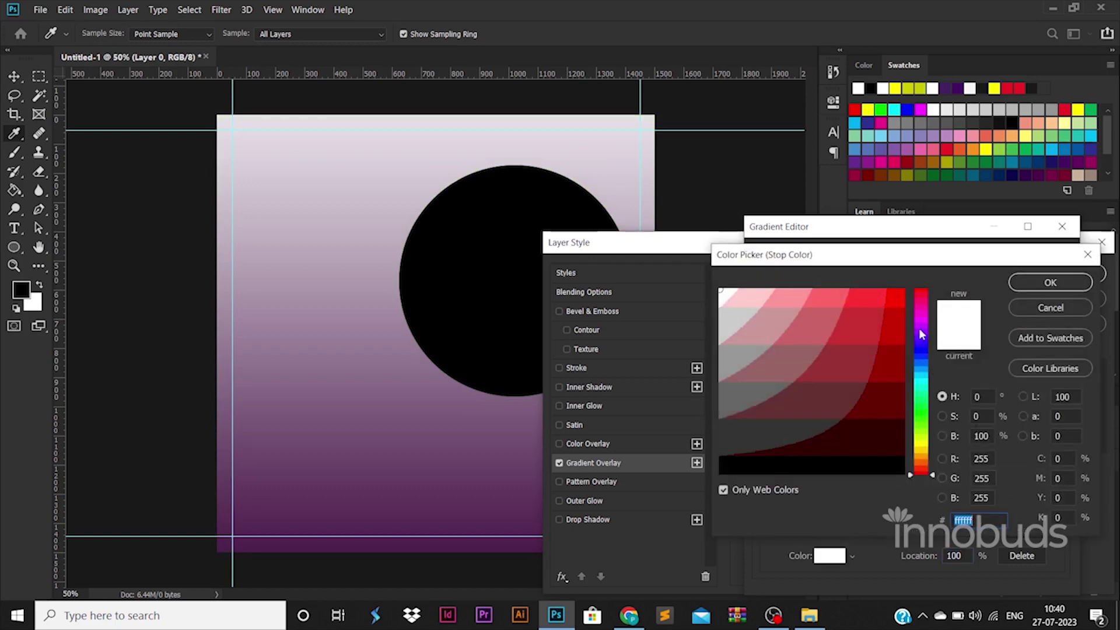
left_click(922, 319)
left_click(897, 335)
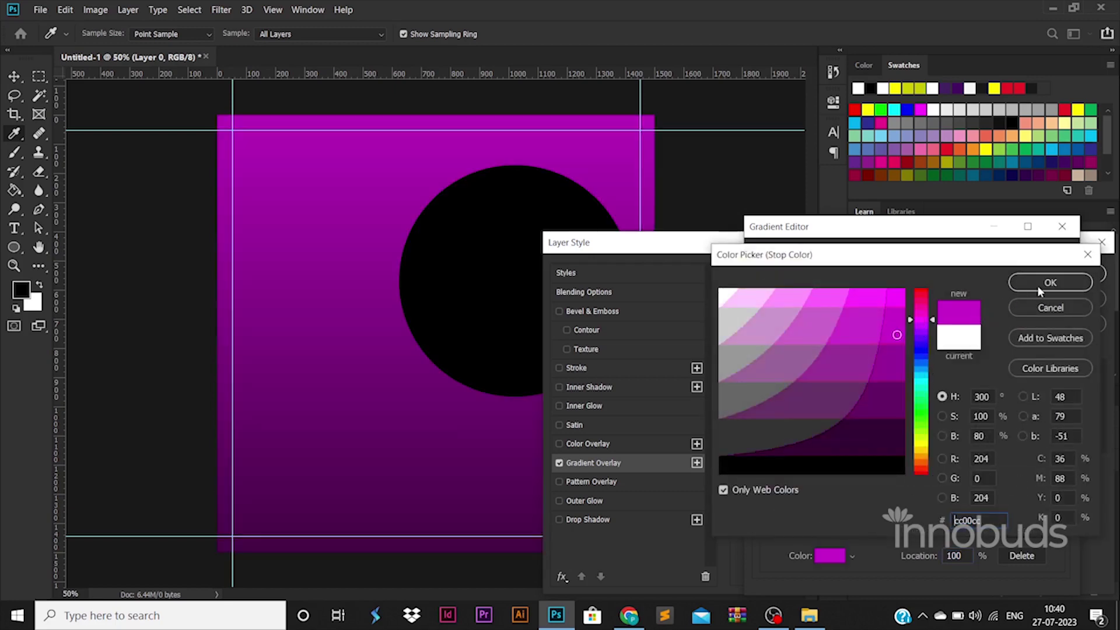
left_click(1040, 291)
left_click(1038, 255)
left_click(1076, 273)
key("v")
left_click(584, 304)
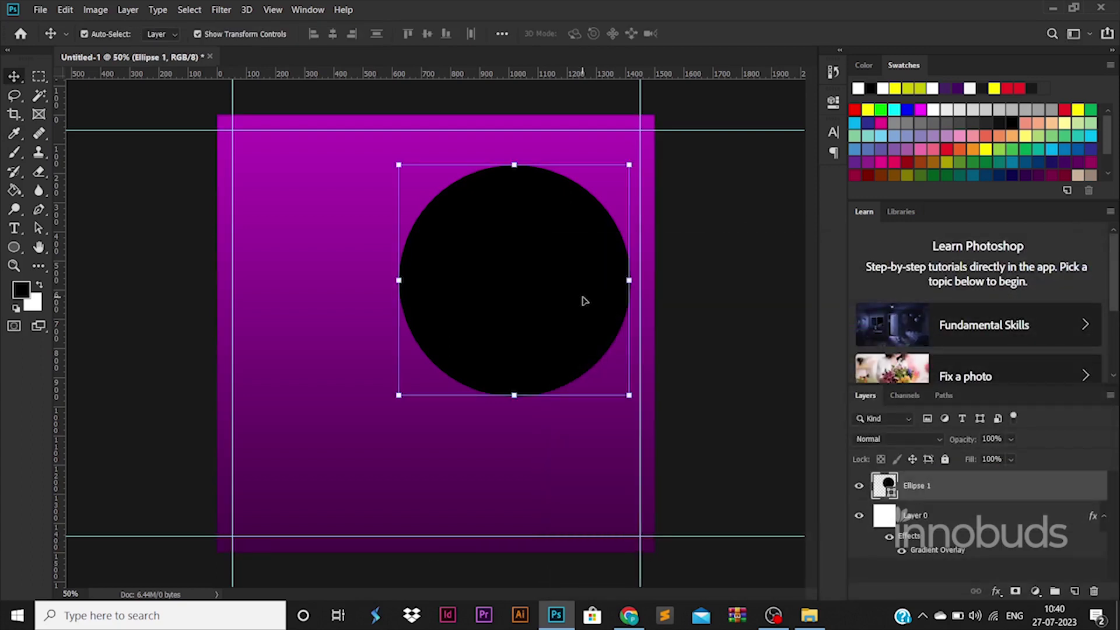
Nudge the circle right, then draw a large second ellipse over the lower left
left_click_drag(585, 301, 597, 312)
left_click(741, 381)
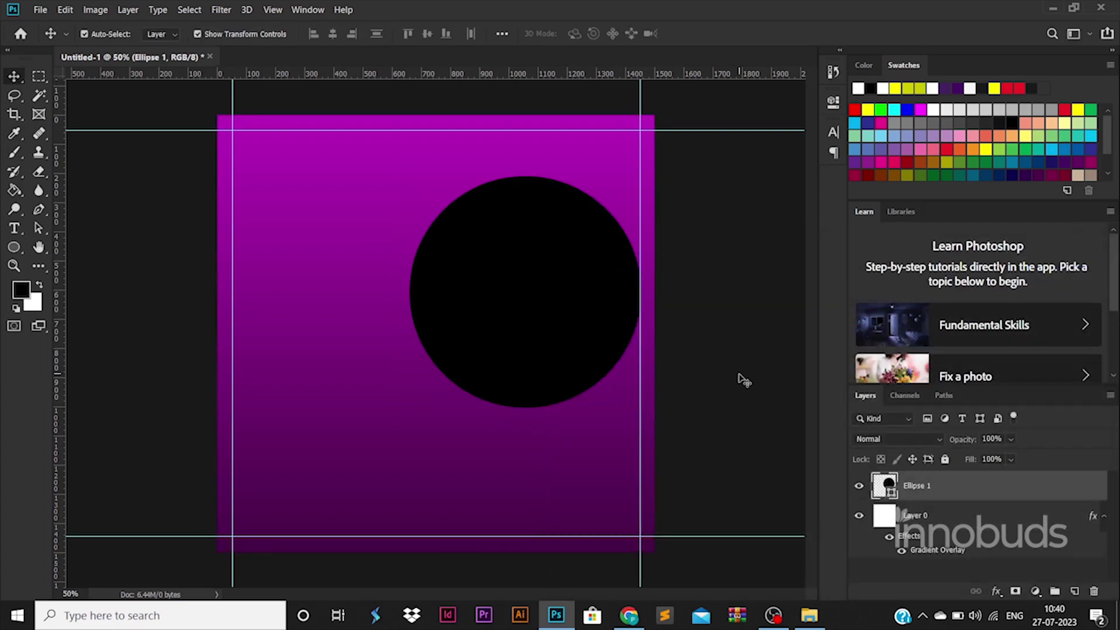
left_click(14, 247)
left_click_drag(136, 290, 510, 607)
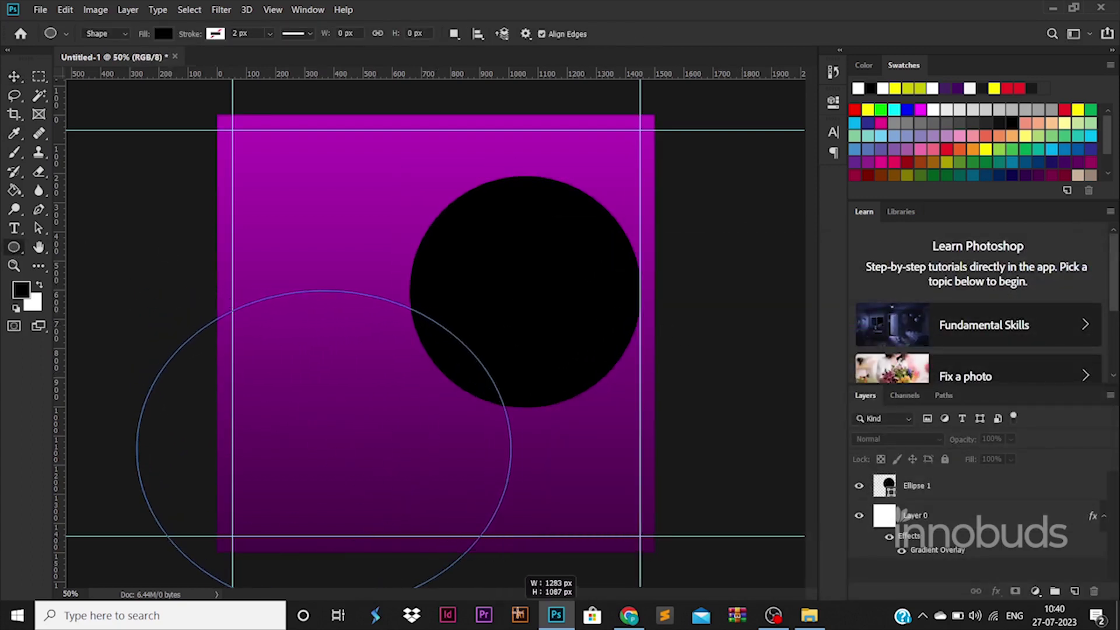
left_click(21, 77)
left_click_drag(376, 393, 376, 463)
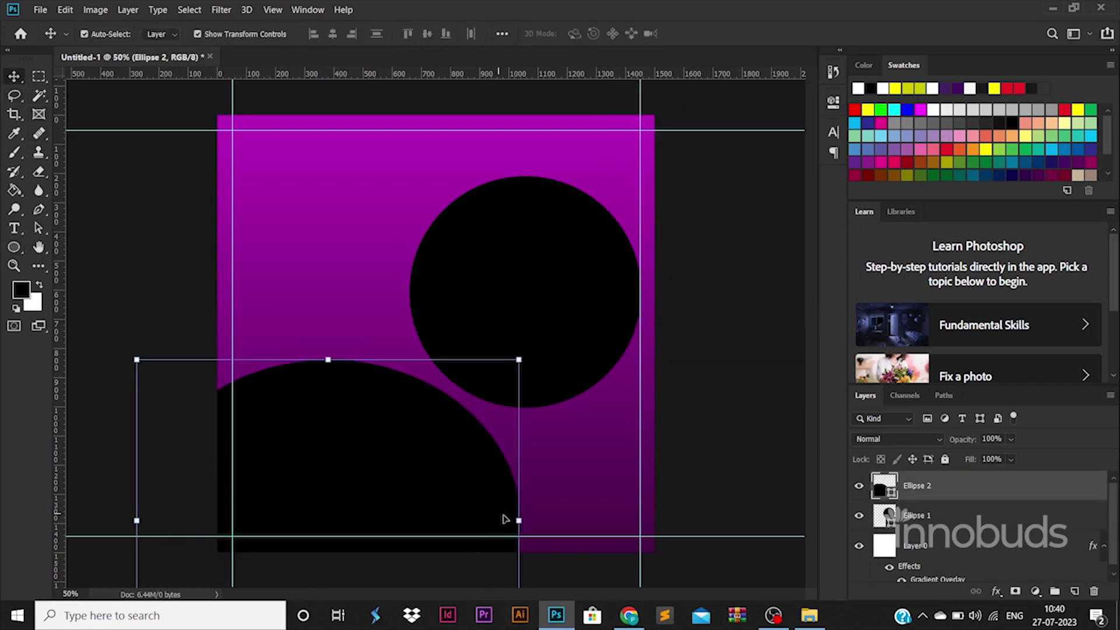
Widen the new ellipse to about 142% and tilt it about 21° clockwise
left_click_drag(518, 519, 680, 521)
left_click_drag(695, 465, 679, 569)
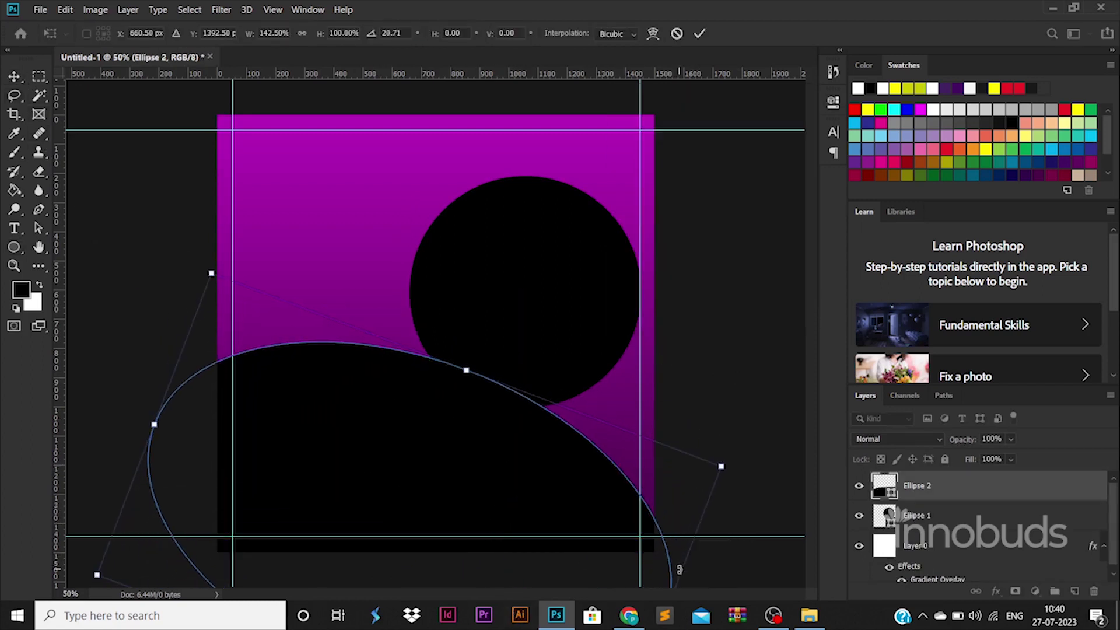
left_click_drag(552, 501, 523, 517)
key("Return")
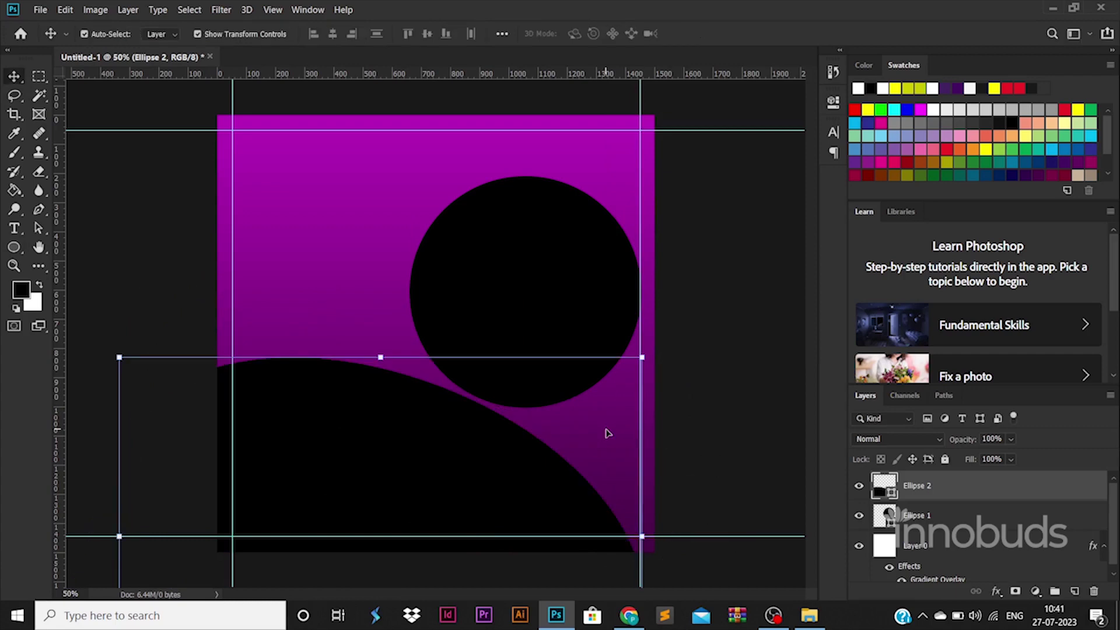
key("t")
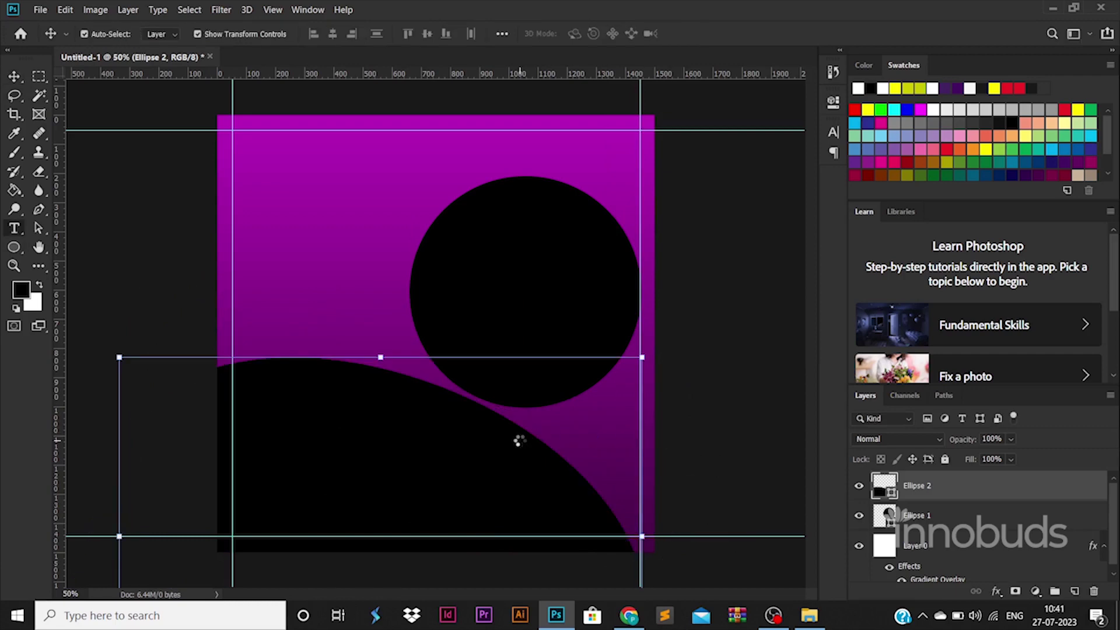
left_click(16, 78)
Warp Ellipse 2's mesh into a sweeping wave curve
key("ctrl+t")
right_click(392, 465)
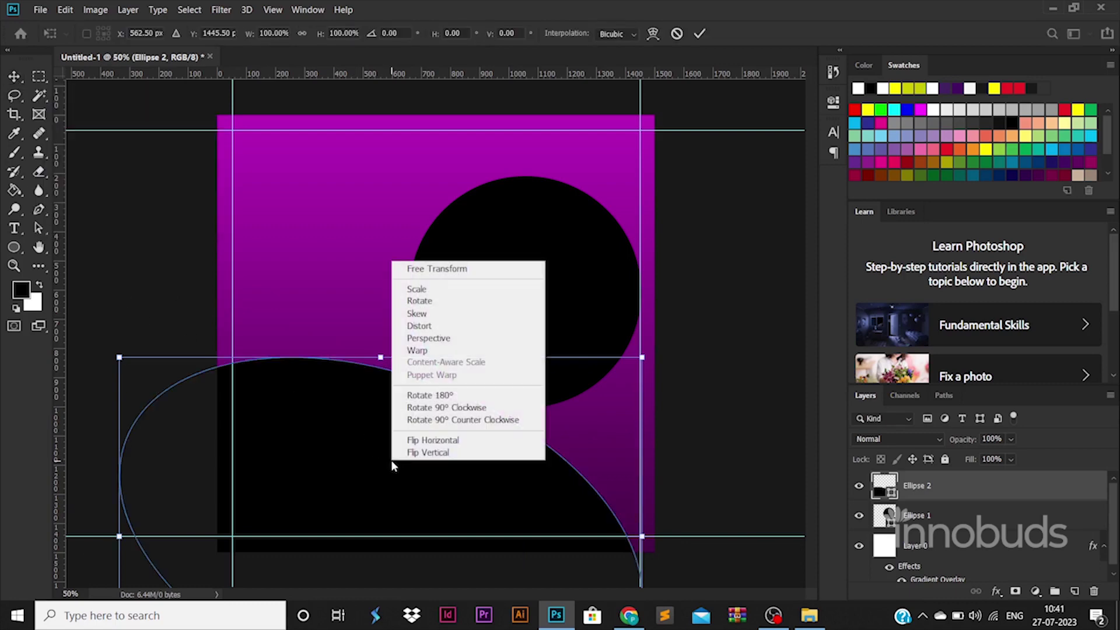
left_click(439, 352)
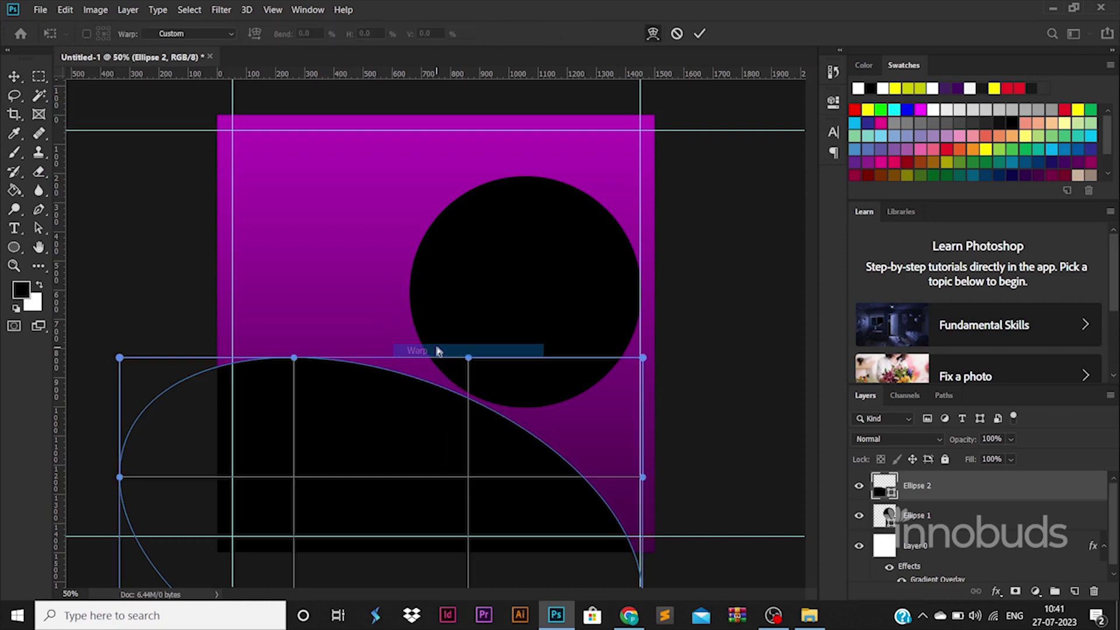
mouse_move(337, 401)
left_mouse_down()
mouse_move(322, 425)
mouse_move(320, 488)
left_mouse_up()
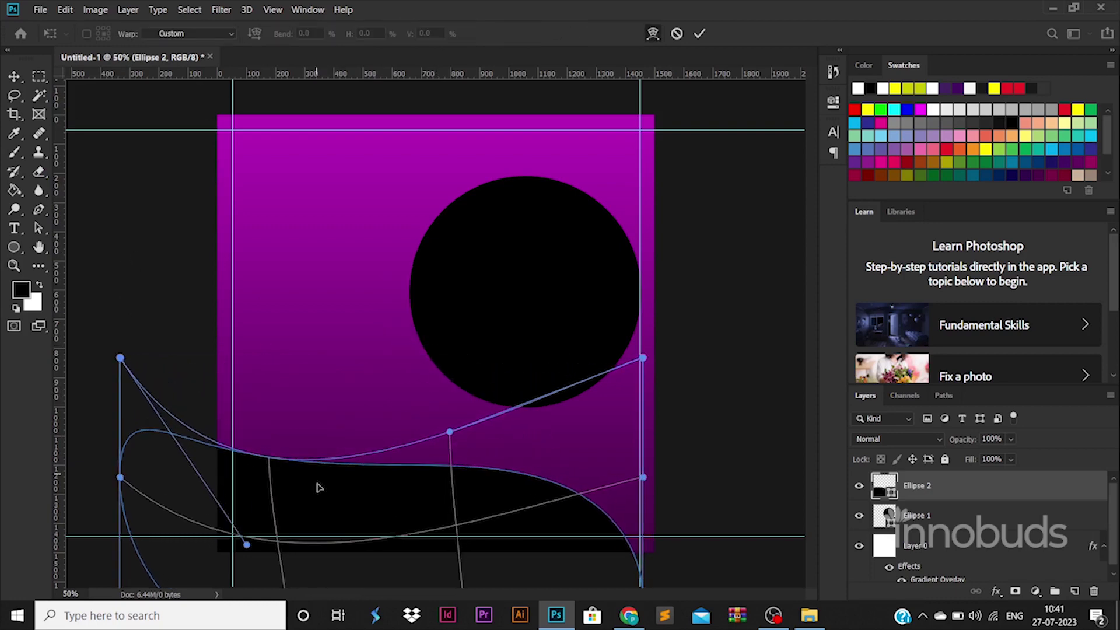
left_click_drag(408, 496, 416, 422)
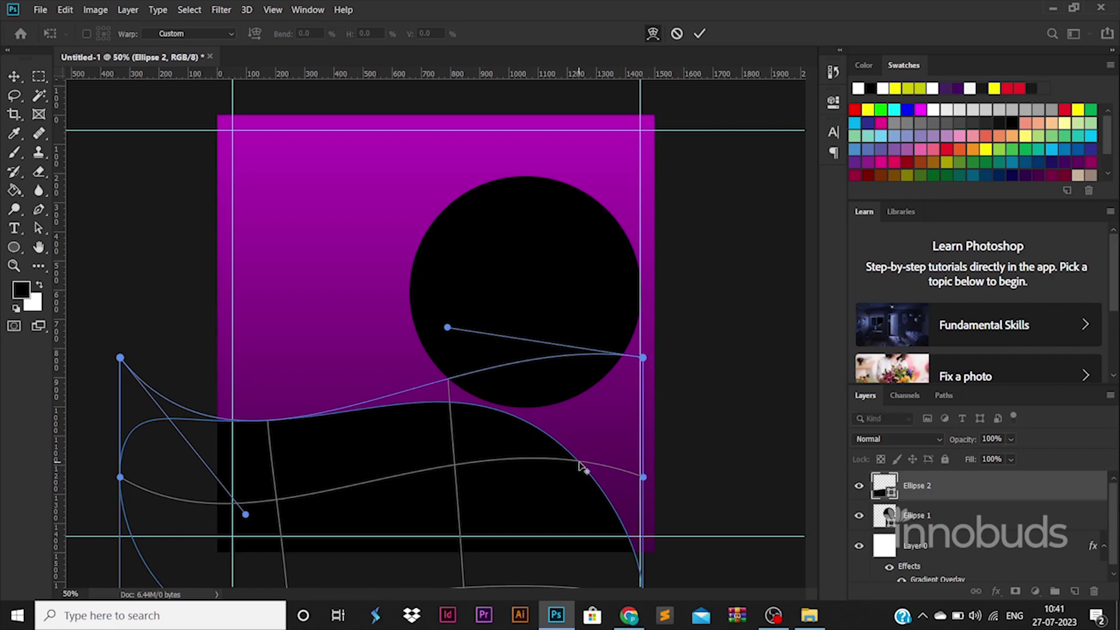
mouse_move(580, 465)
left_mouse_down()
mouse_move(556, 475)
mouse_move(571, 496)
mouse_move(551, 474)
mouse_move(549, 531)
mouse_move(591, 521)
left_mouse_up()
mouse_move(313, 427)
left_mouse_down()
mouse_move(445, 418)
mouse_move(418, 449)
left_mouse_up()
left_click_drag(591, 426, 620, 456)
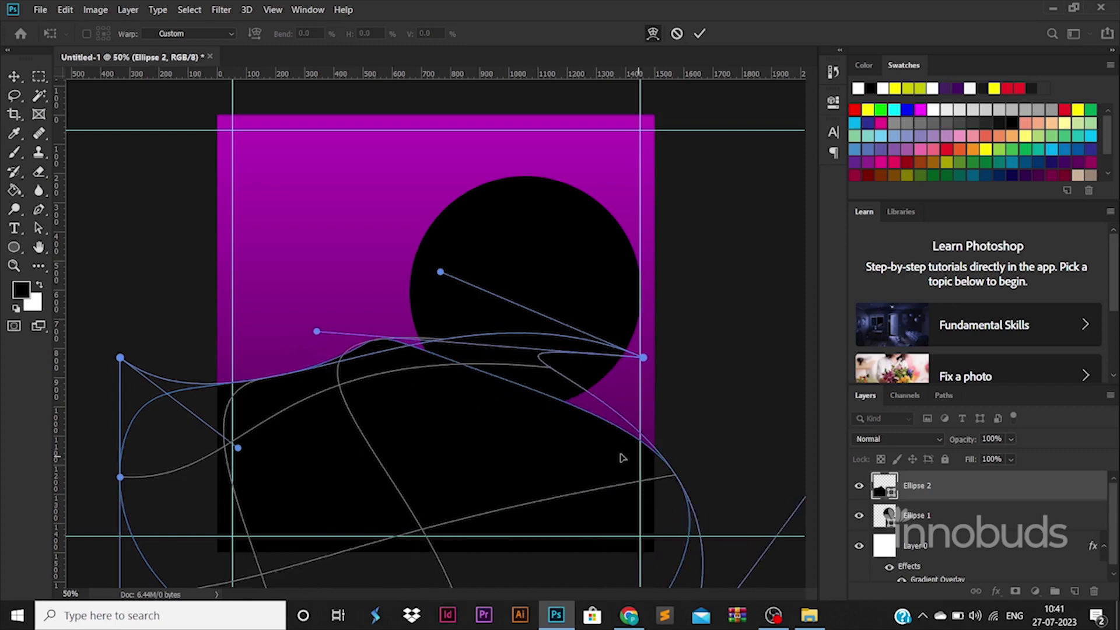
left_click_drag(239, 448, 125, 248)
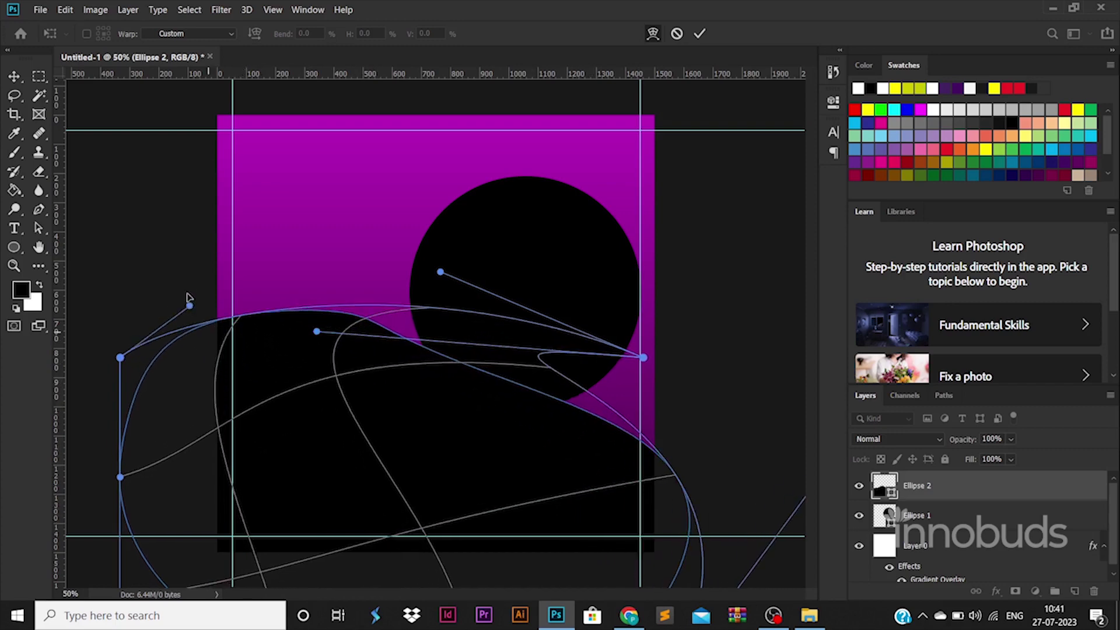
mouse_move(483, 367)
left_mouse_down()
mouse_move(451, 470)
mouse_move(509, 488)
left_mouse_up()
key("Return")
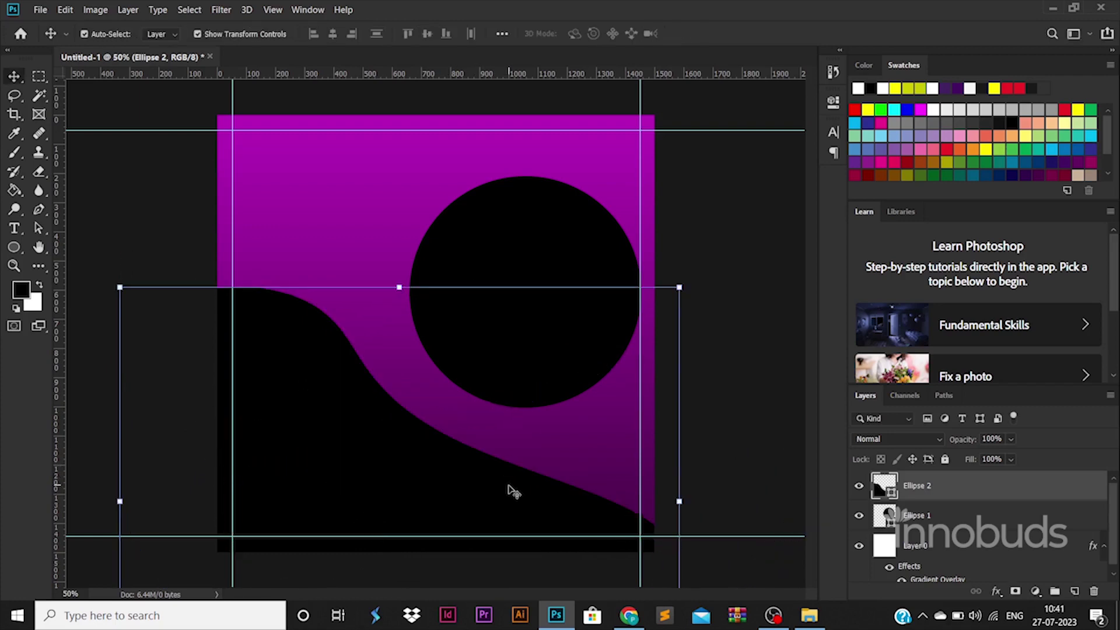
Add a Gradient Overlay to Ellipse 2 with a dark gold #7c5c07 left stop
double_click(989, 494)
left_click(621, 461)
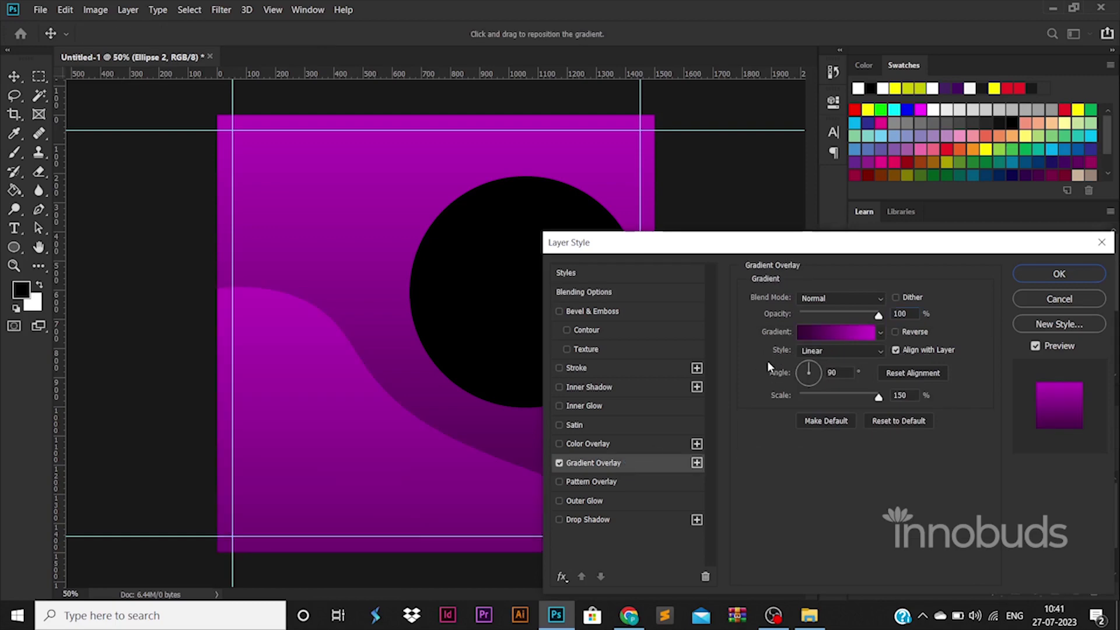
left_click(822, 334)
left_click(765, 493)
double_click(765, 493)
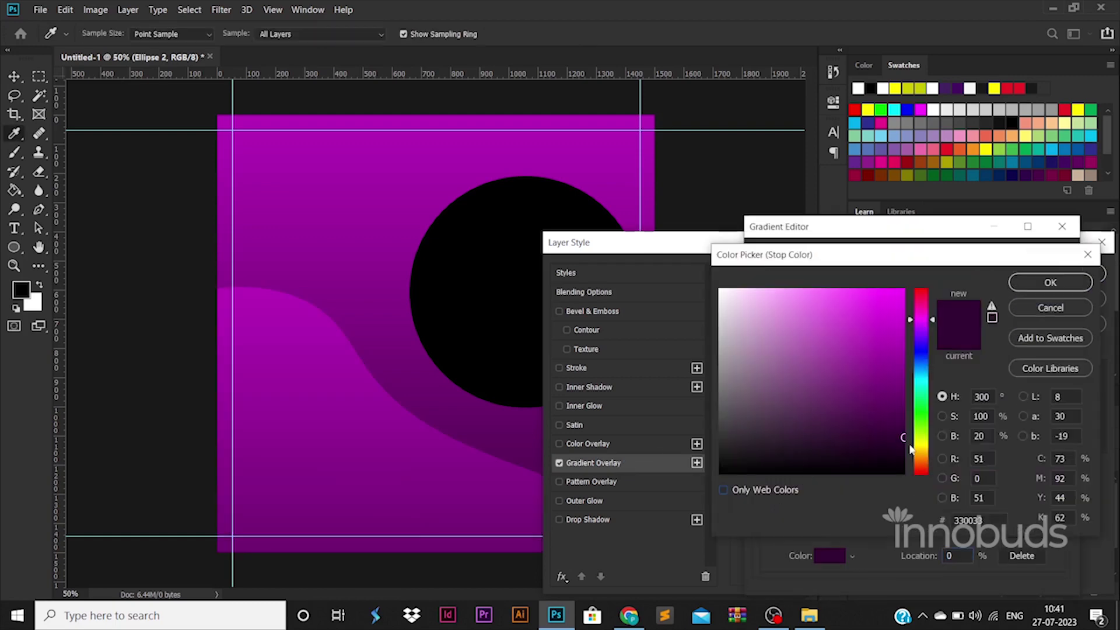
left_click_drag(921, 327, 922, 452)
left_click(903, 291)
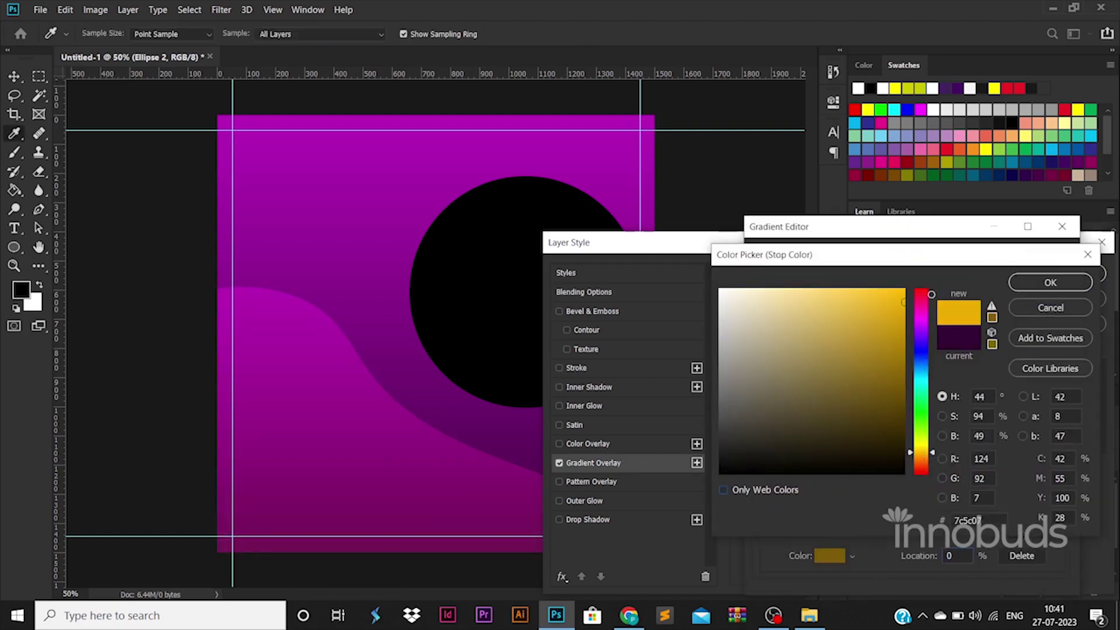
left_click(1071, 292)
Set the right stop to yellow #ffd200, apply it, and start rotating the wave
left_click(1060, 493)
double_click(1059, 493)
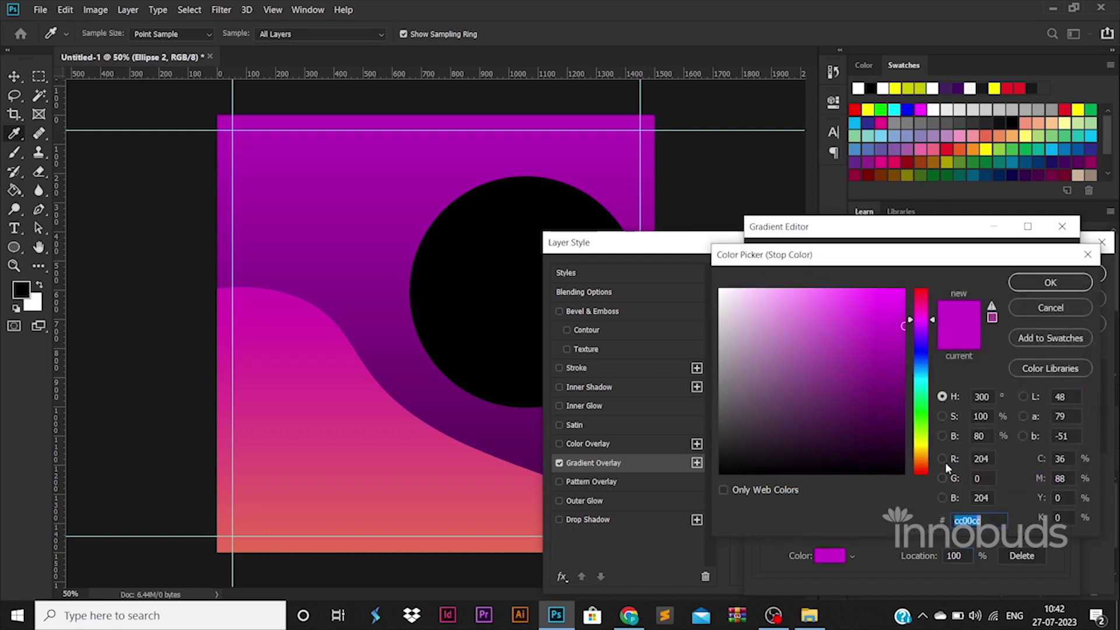
left_click_drag(922, 305, 928, 449)
left_click(903, 290)
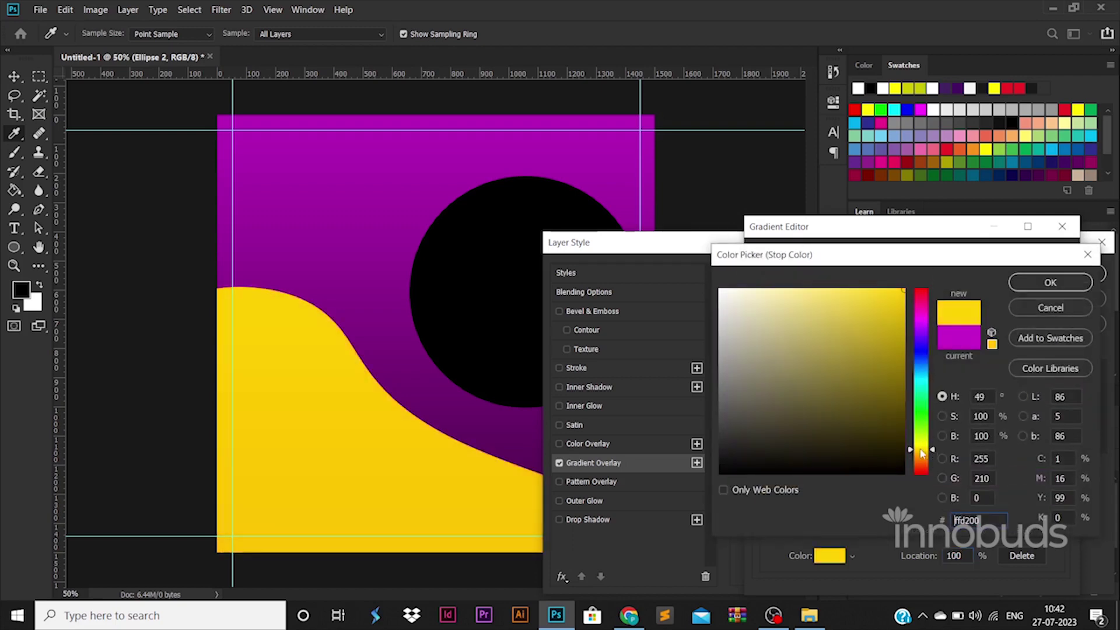
left_click(1057, 286)
left_click(1044, 260)
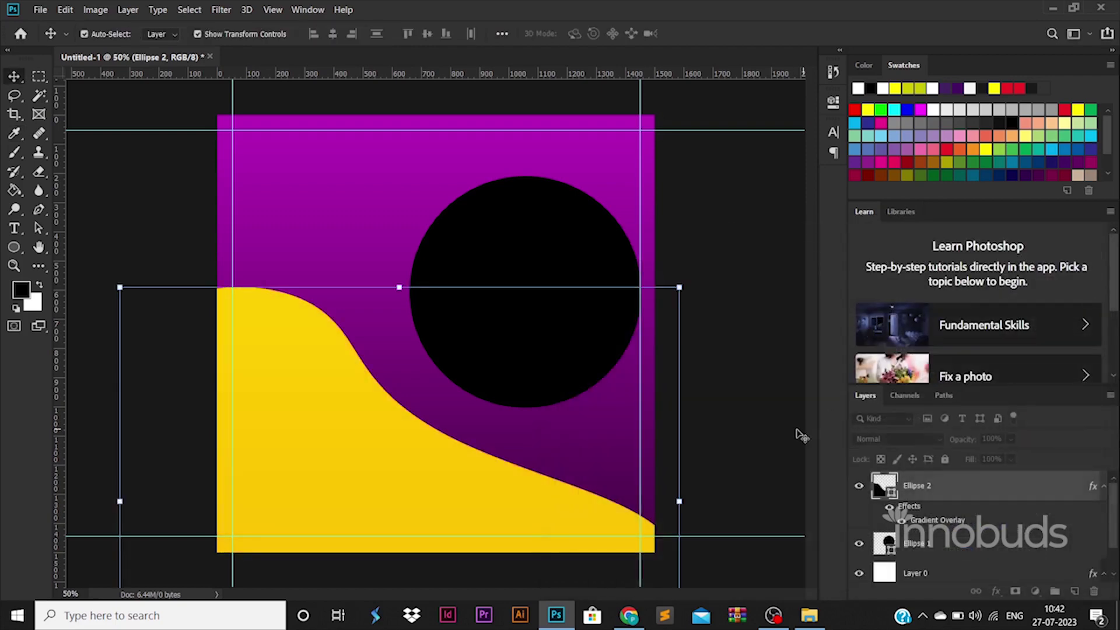
key("ctrl+t")
left_click_drag(761, 467, 718, 400)
Rotate the yellow wave a further ~13°
left_click_drag(581, 480, 593, 517)
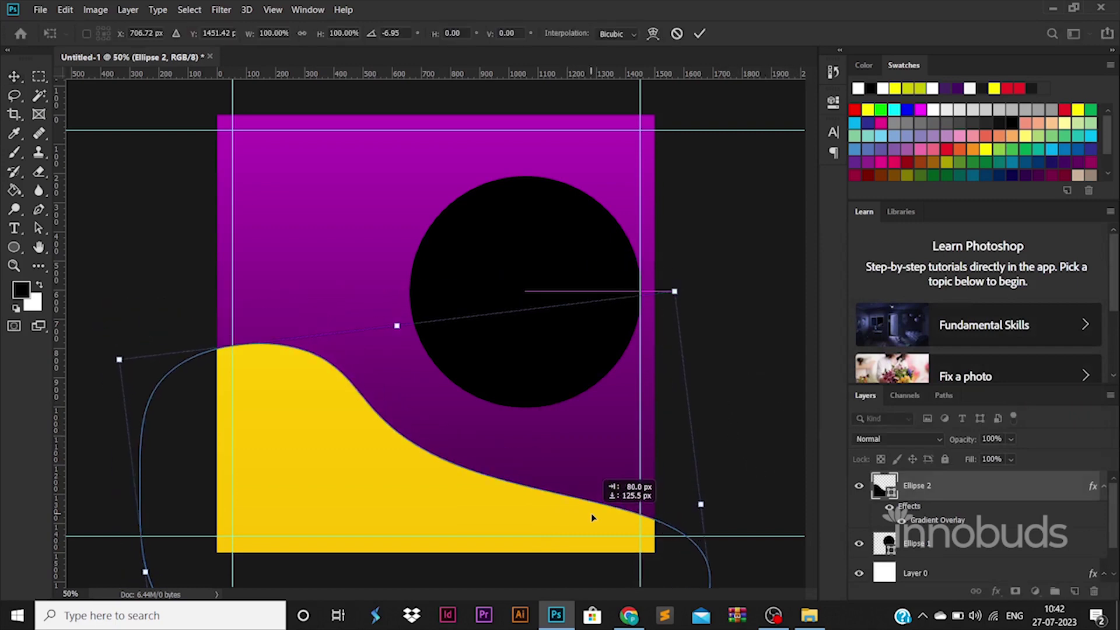
left_click_drag(714, 473, 720, 435)
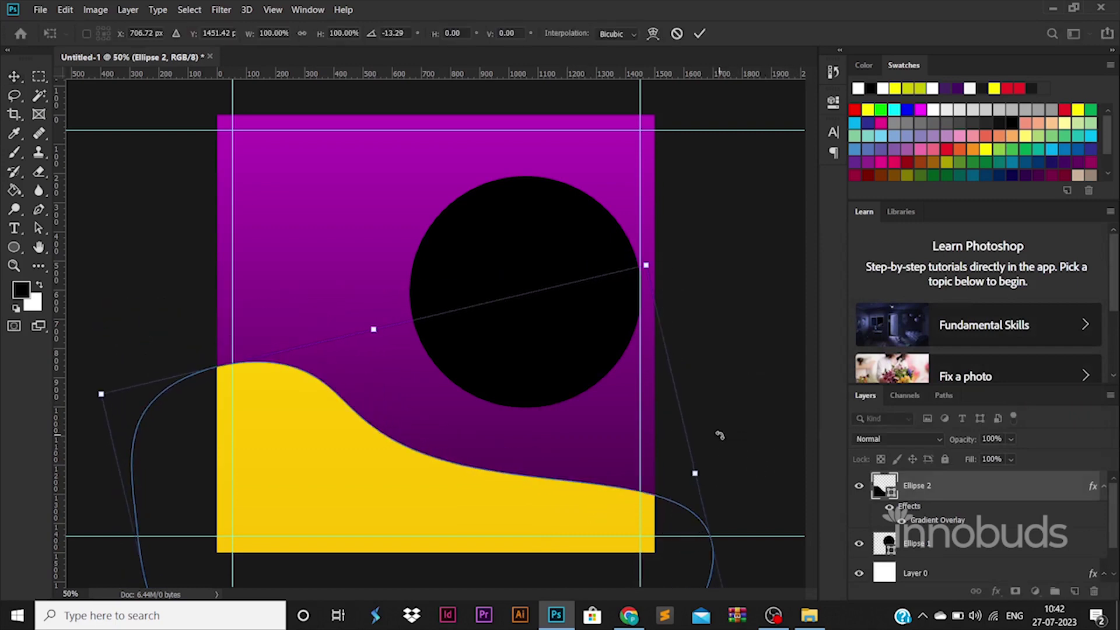
key("Return")
Scale the black circle to about 113% so it crosses the right edge
left_click(538, 334)
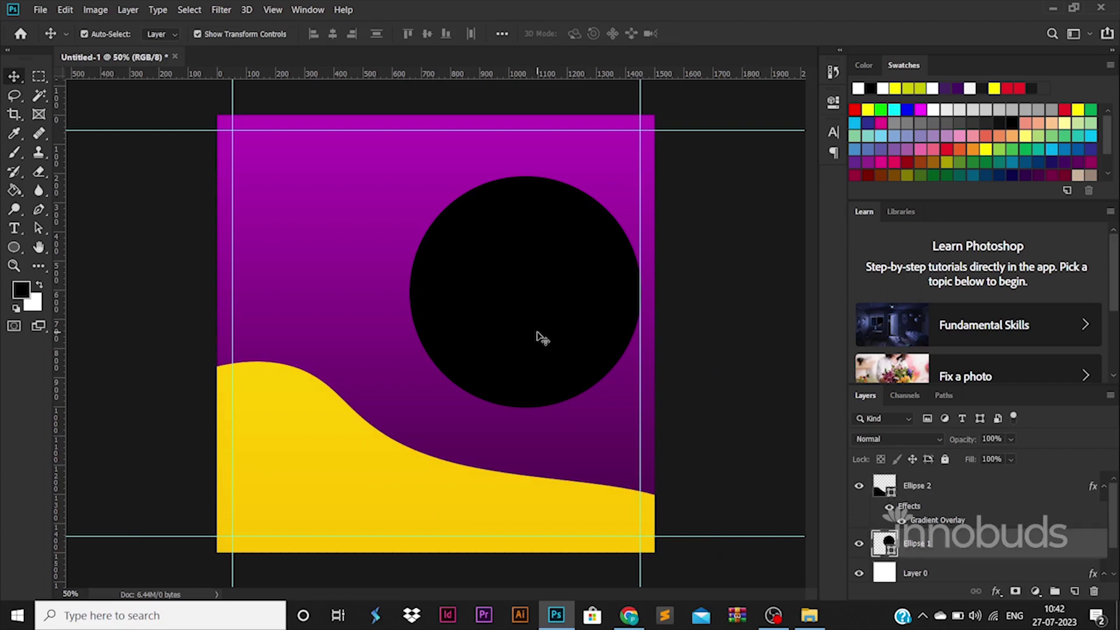
left_click(642, 408)
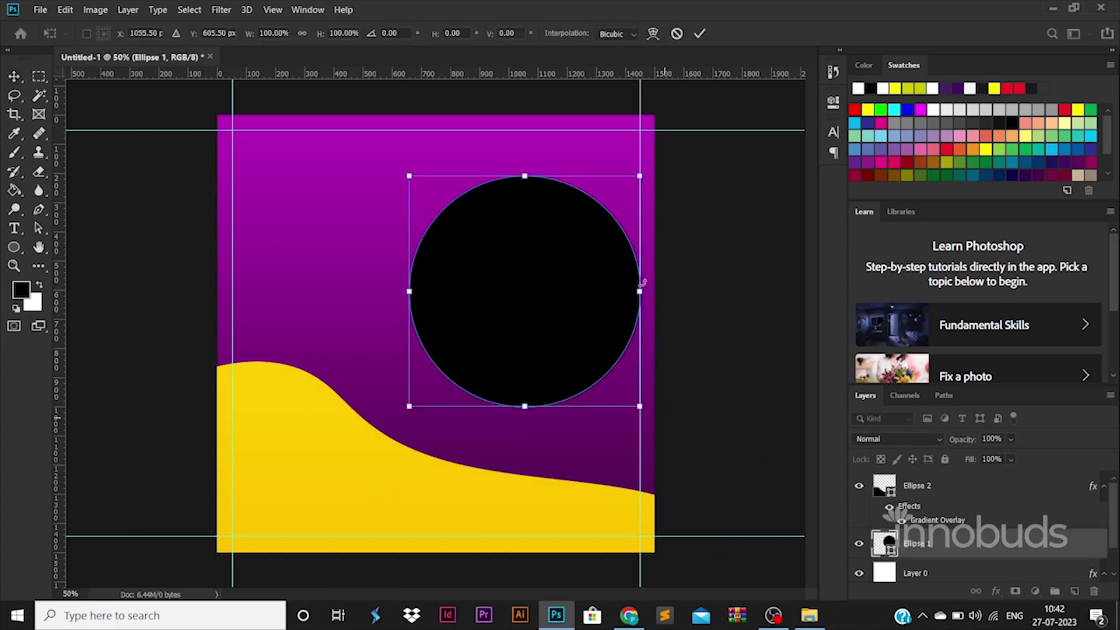
left_click_drag(590, 251, 606, 281)
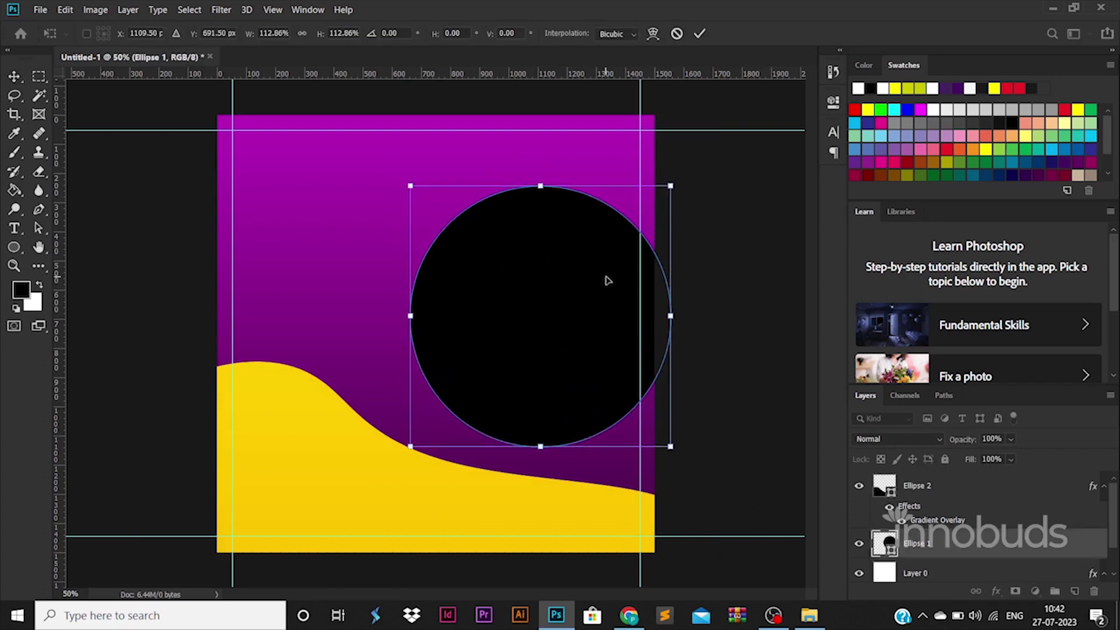
key("Return")
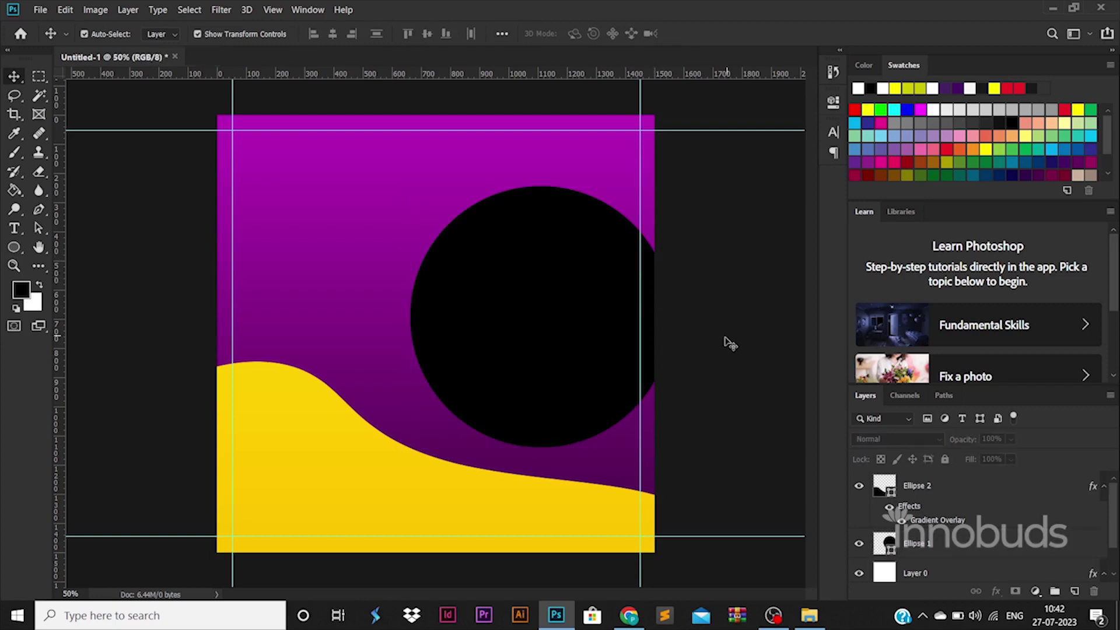
left_click(706, 437)
Add LOGO text and enlarge it into the top-left corner
key("t")
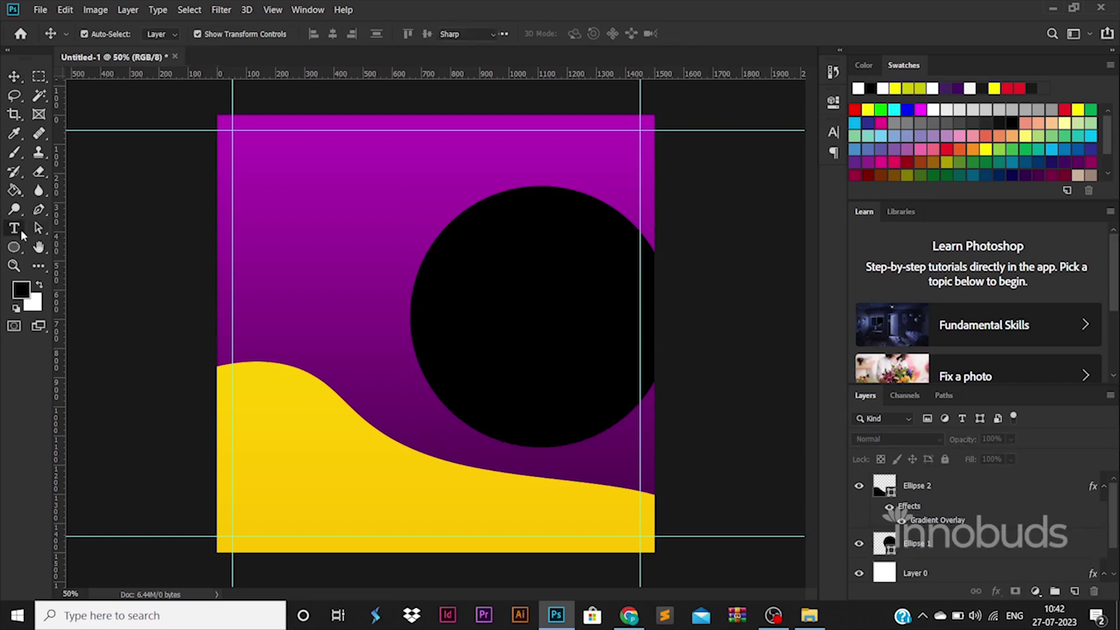
left_click(246, 205)
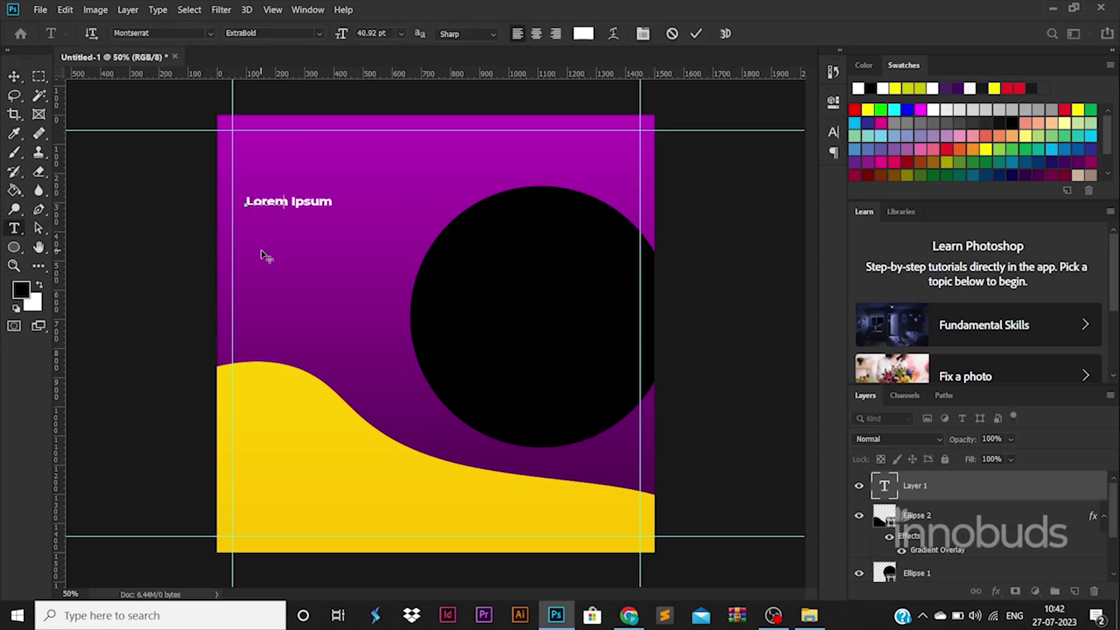
type("LOGO")
key("ctrl+Return")
key("ctrl+t")
mouse_move(295, 187)
left_mouse_down()
mouse_move(337, 169)
mouse_move(296, 151)
left_mouse_up()
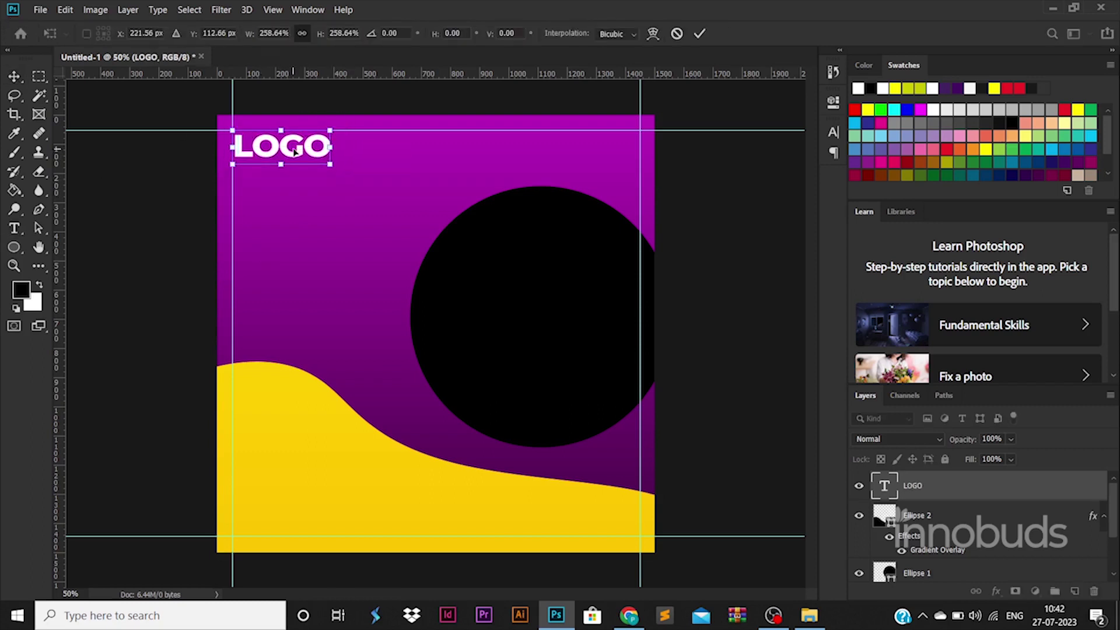
key("Return")
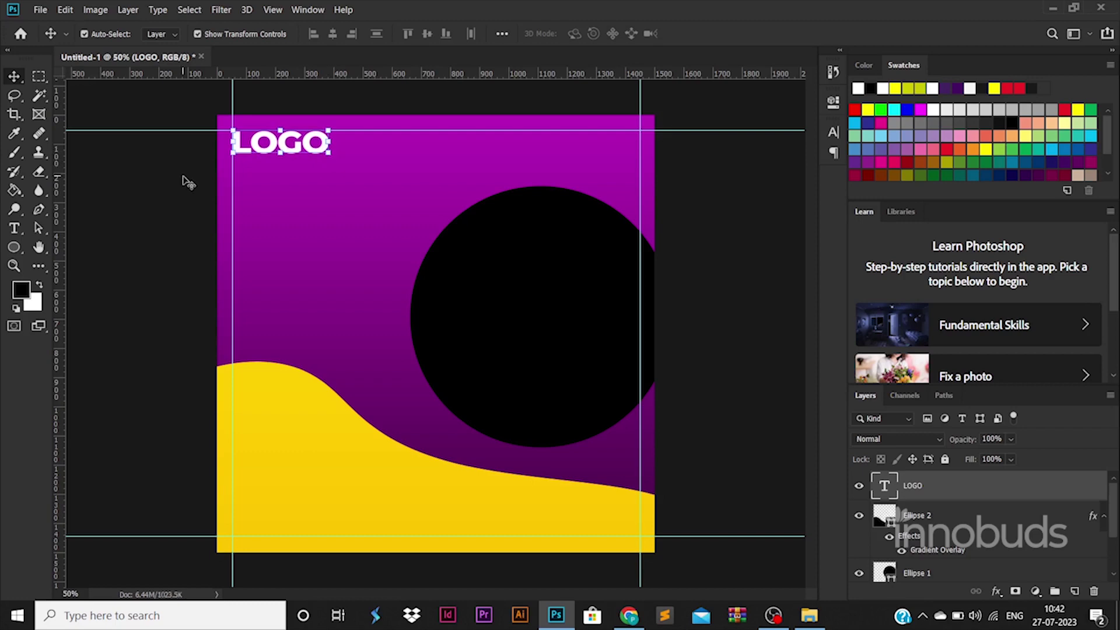
Add a regular-weight 'Tagline goes here' line and move it beneath LOGO
key("t")
left_click(255, 218)
type("Tagl")
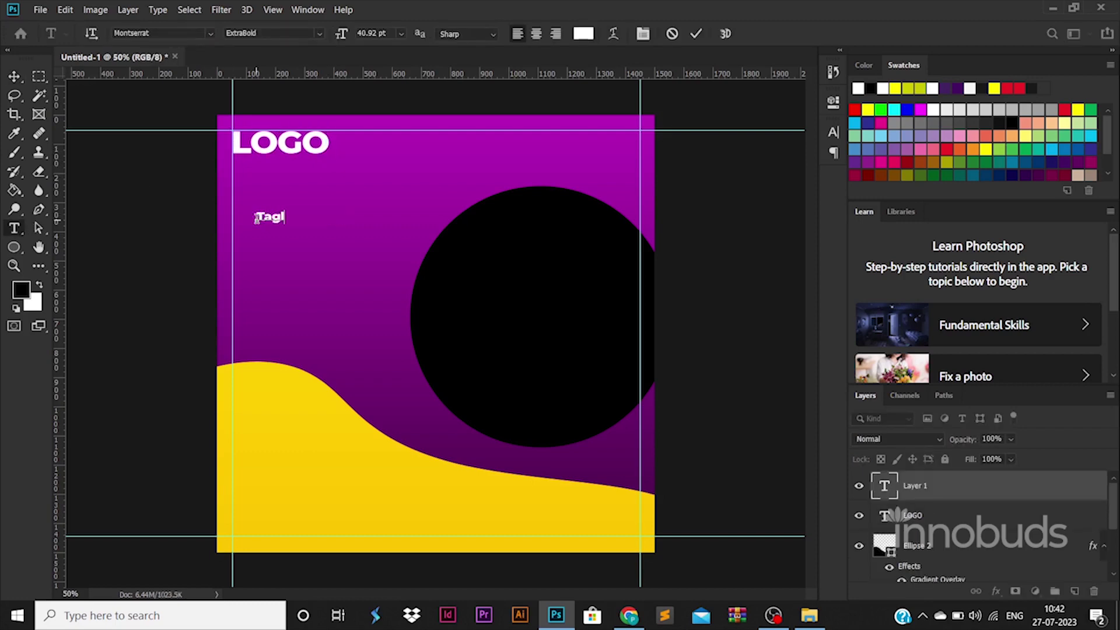
type("ine goes here")
left_click_drag(255, 217, 364, 218)
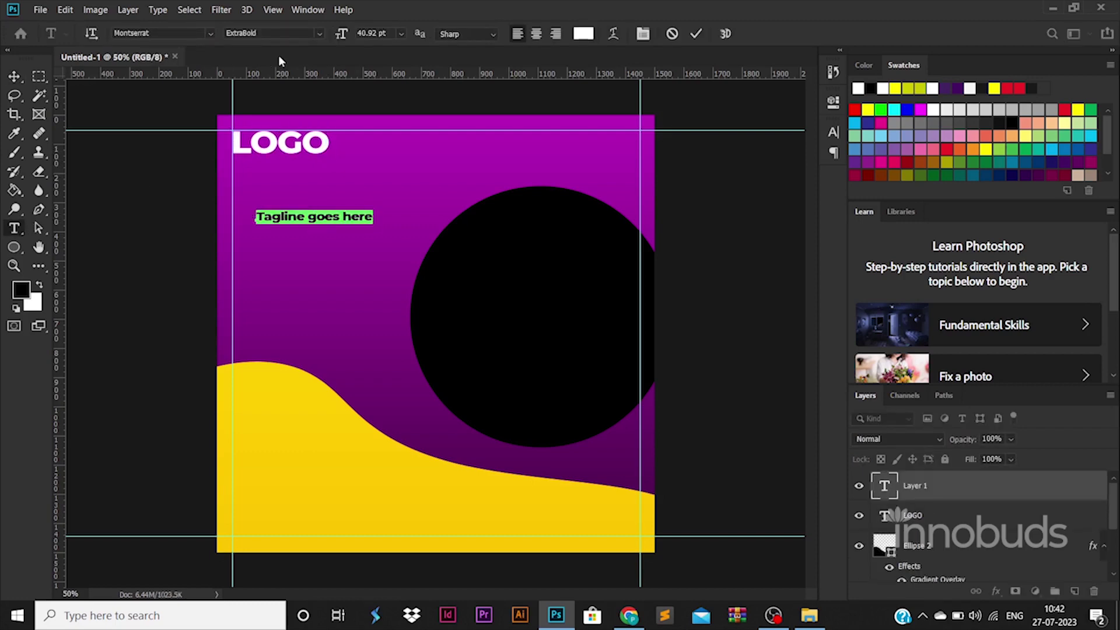
left_click(315, 33)
left_click(303, 112)
left_click(16, 77)
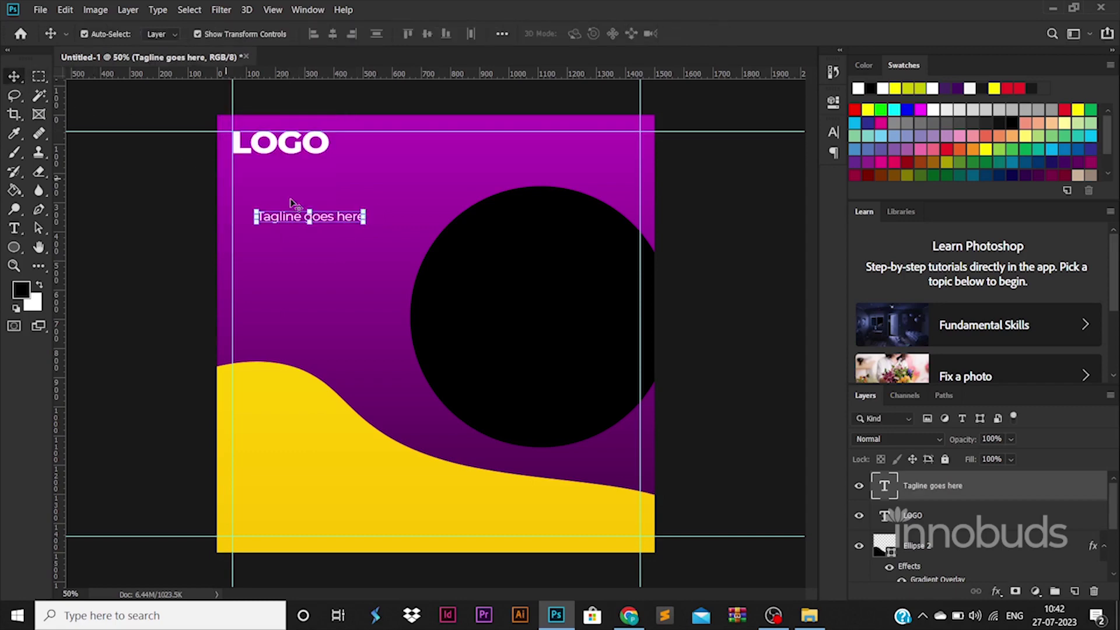
mouse_move(333, 222)
left_mouse_down()
mouse_move(311, 168)
mouse_move(332, 158)
mouse_move(280, 152)
left_mouse_up()
key("ctrl+t")
key("Return")
Recolour LOGO with the yellow sampled from the wave
left_click(280, 150)
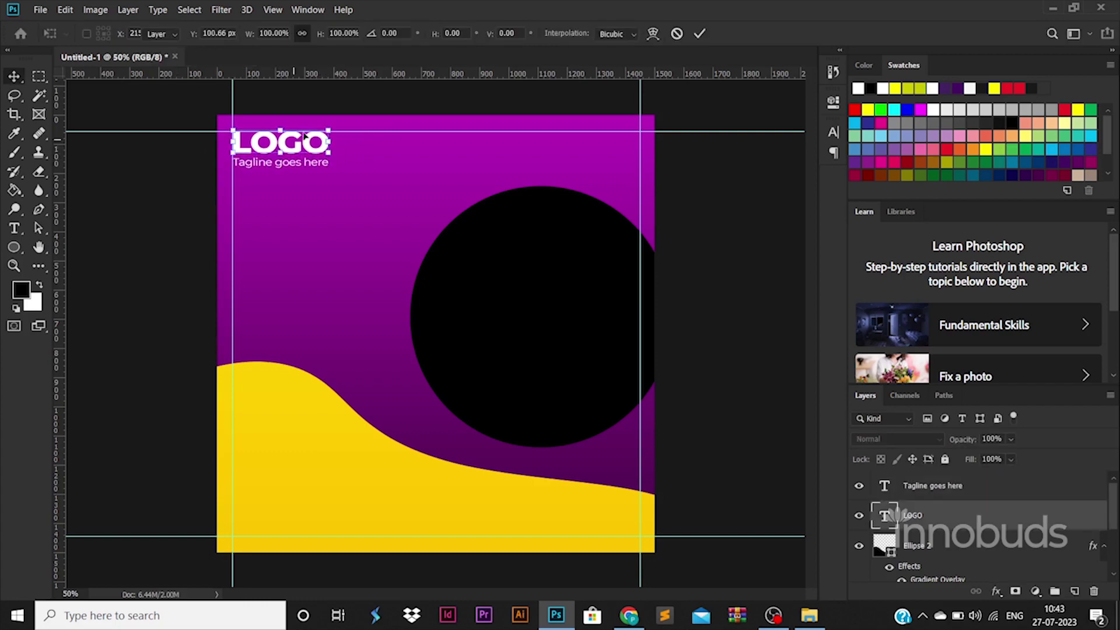
double_click(305, 143)
left_click(584, 33)
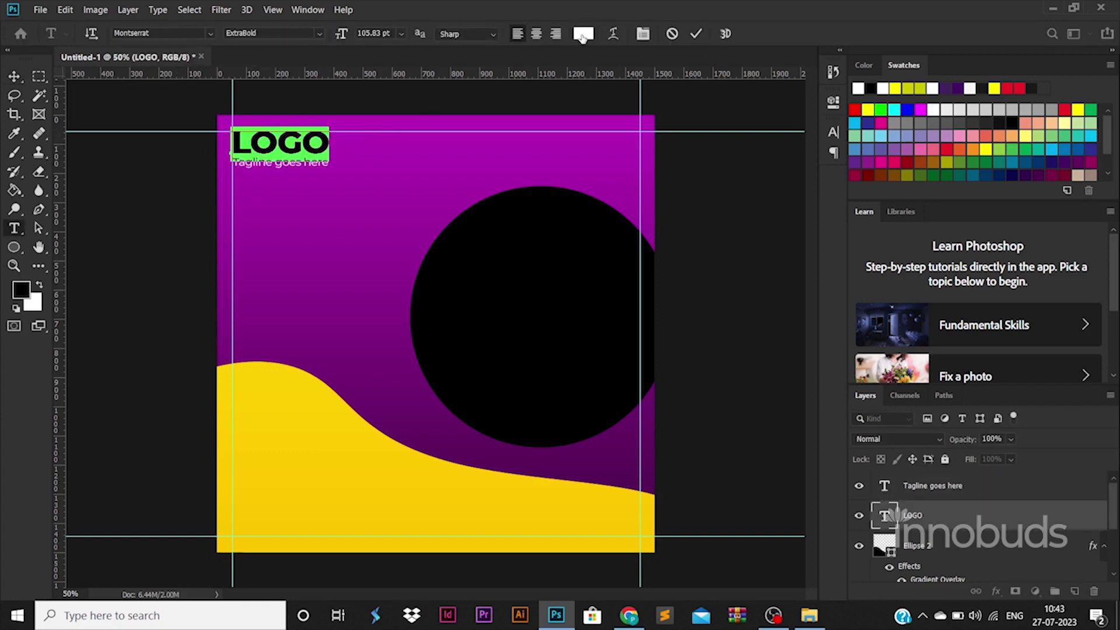
left_click(403, 450)
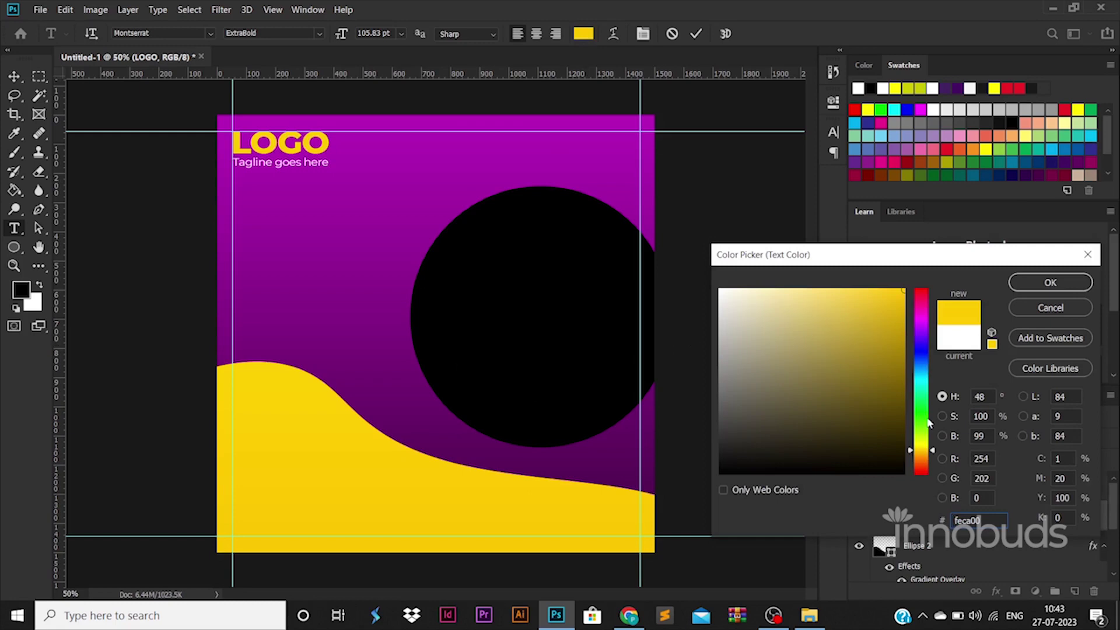
left_click_drag(927, 450, 928, 446)
left_click(1051, 283)
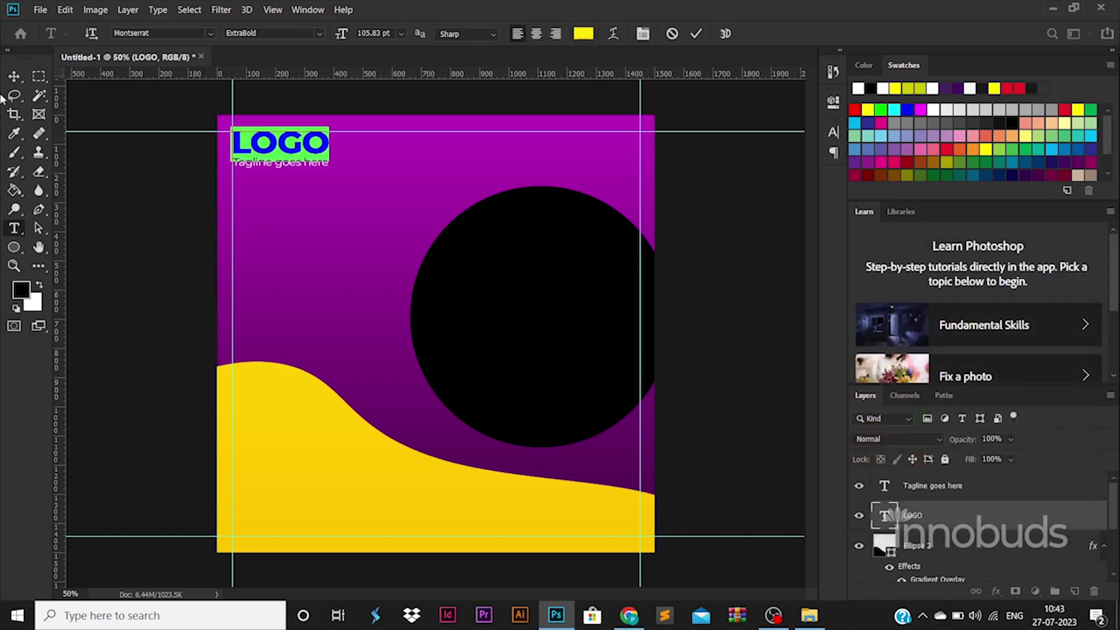
left_click(14, 76)
left_click(14, 229)
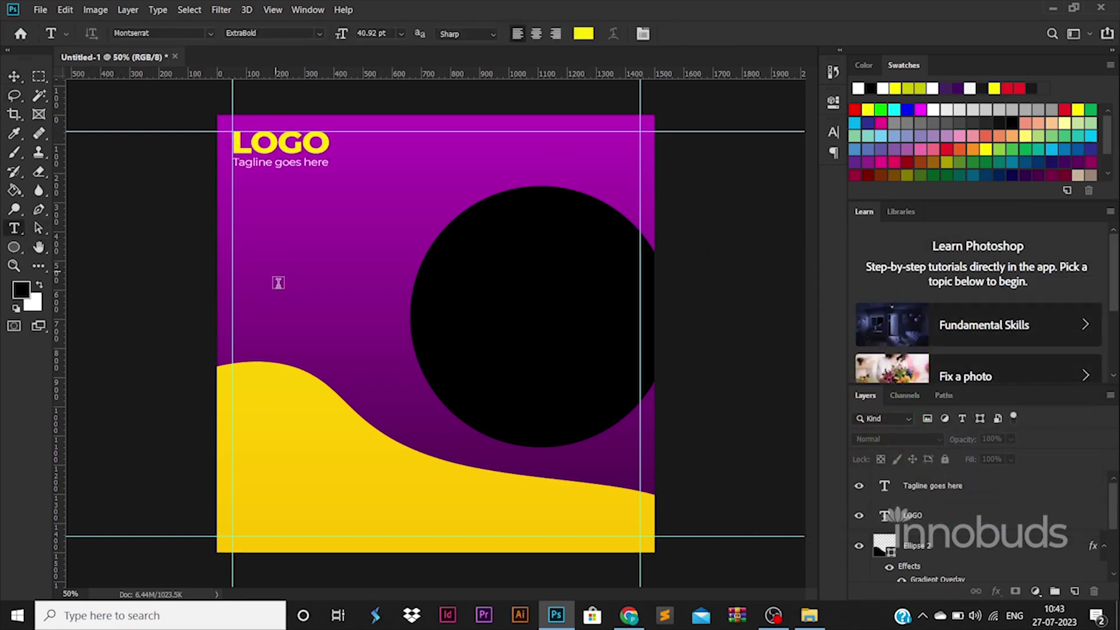
left_click(278, 284)
Type the headline text, from COMPANY through GOES HERE, and commit it
type("COMPANY")
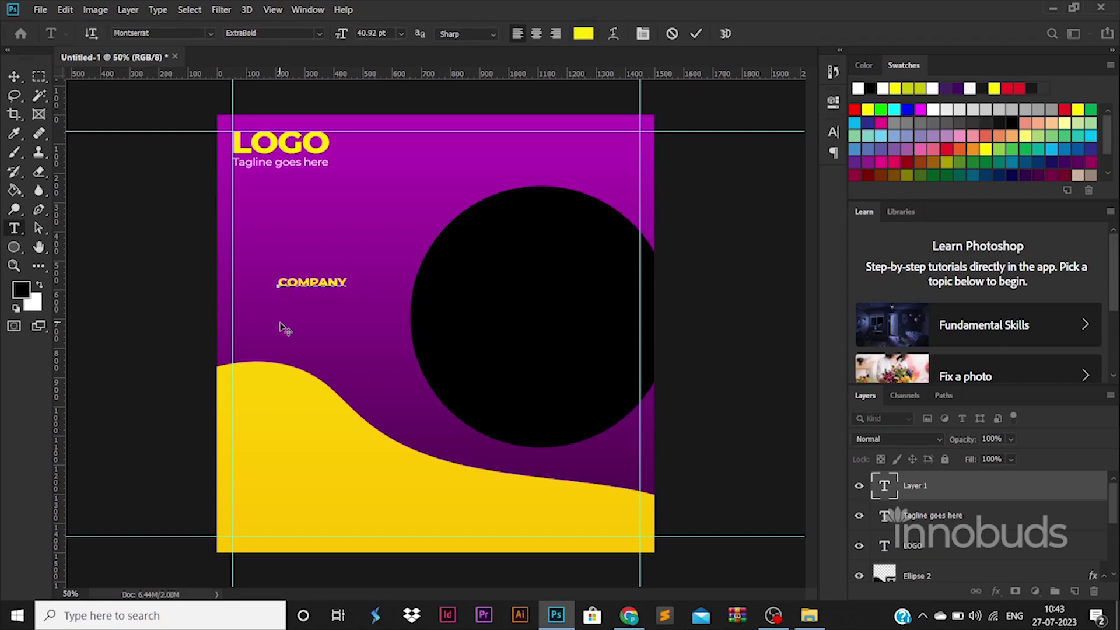
key("Return")
type("NAME &")
key("BackSpace")
type("GOES")
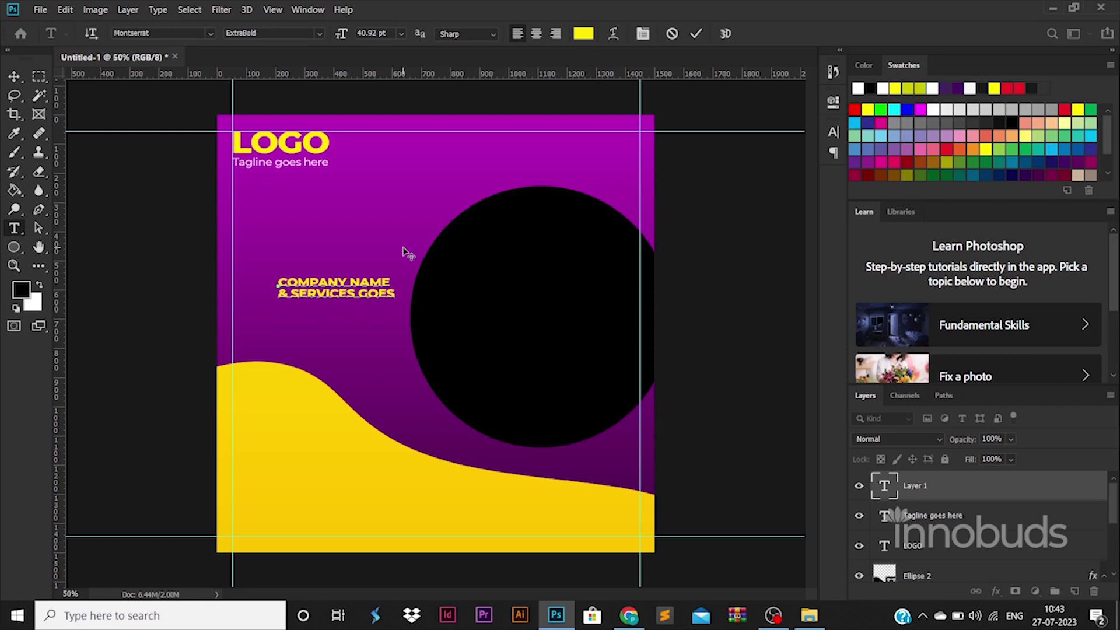
type(" HERE")
key("ctrl+Return")
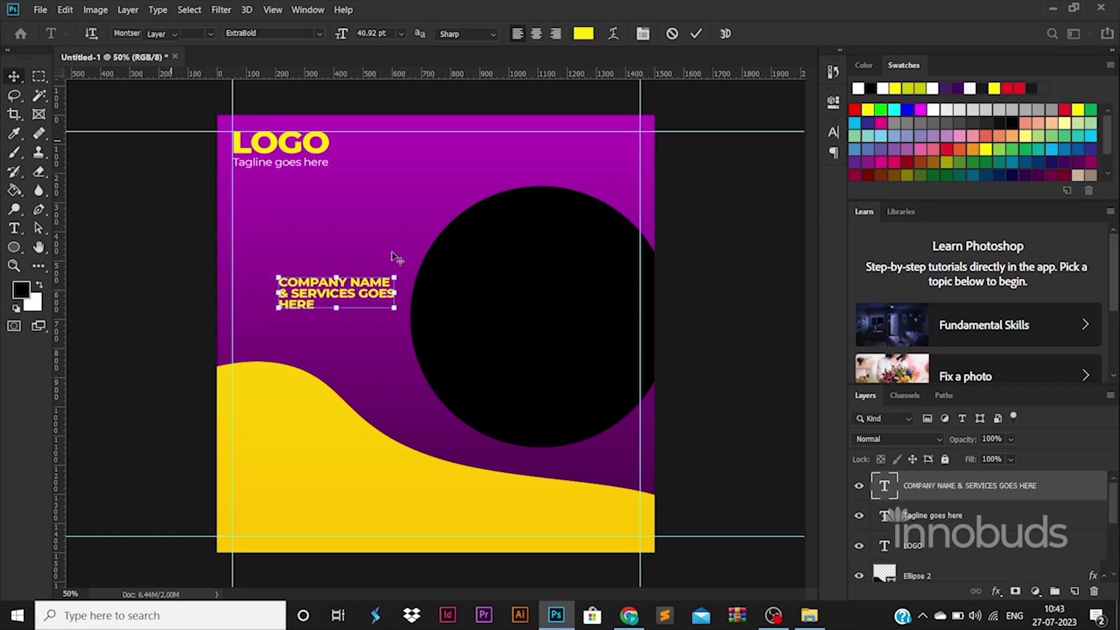
Enlarge the headline to about 170% and rework the line break after COMPANY
key("ctrl+t")
mouse_move(395, 278)
left_mouse_down()
mouse_move(501, 240)
mouse_move(356, 244)
left_mouse_up()
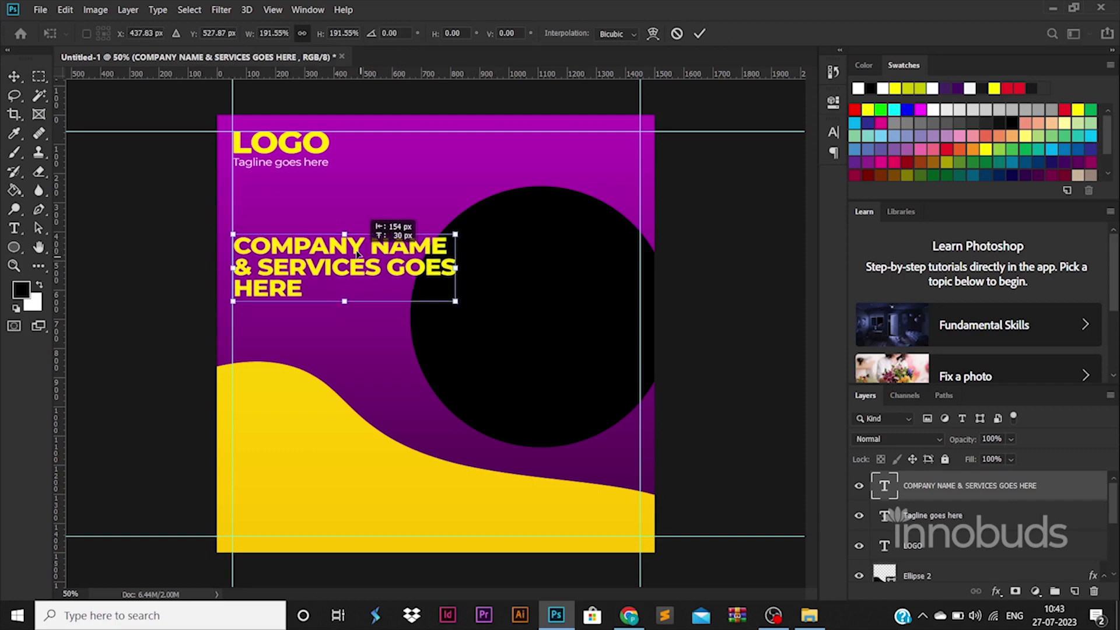
key("Return")
double_click(356, 244)
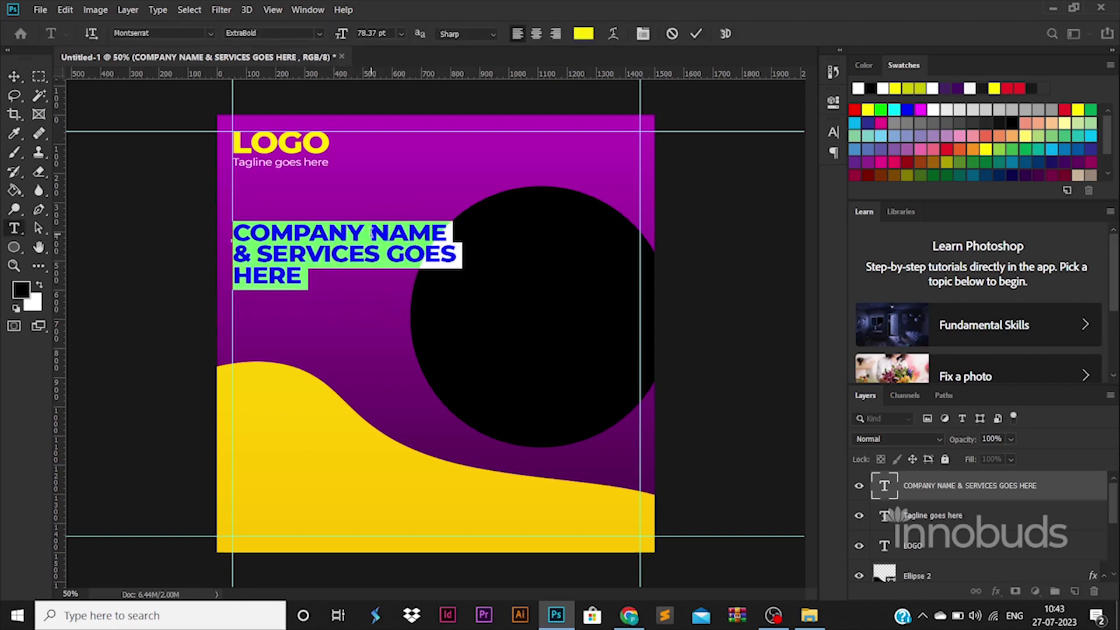
left_click(369, 233)
key("Return")
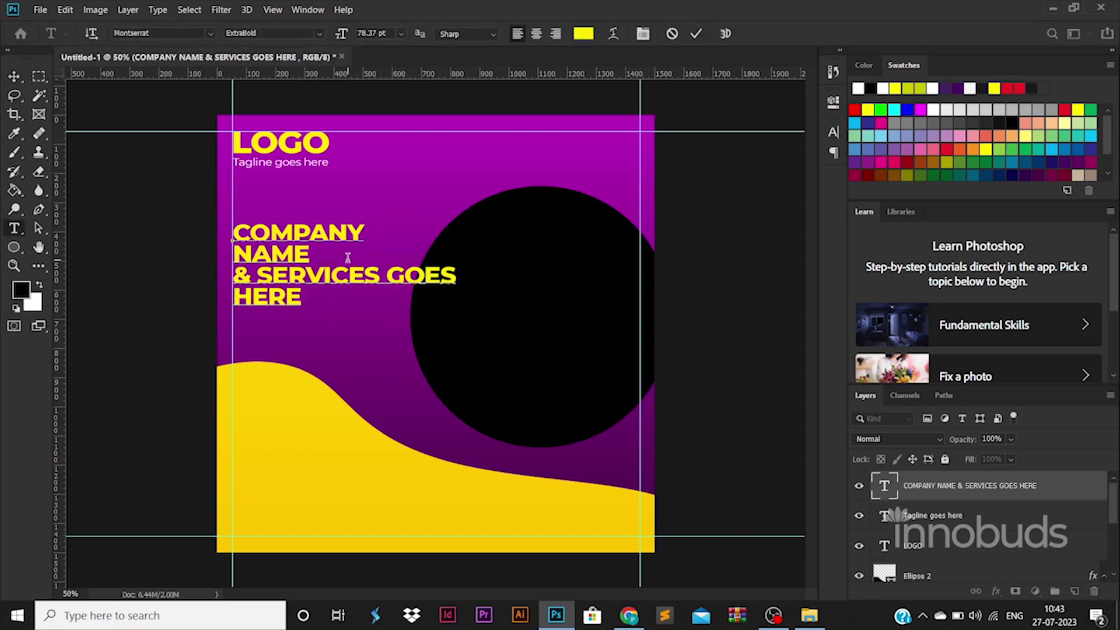
key("BackSpace")
Rebreak the headline so SERVICES and GOES HERE sit on separate lines
left_click_drag(309, 255, 178, 255)
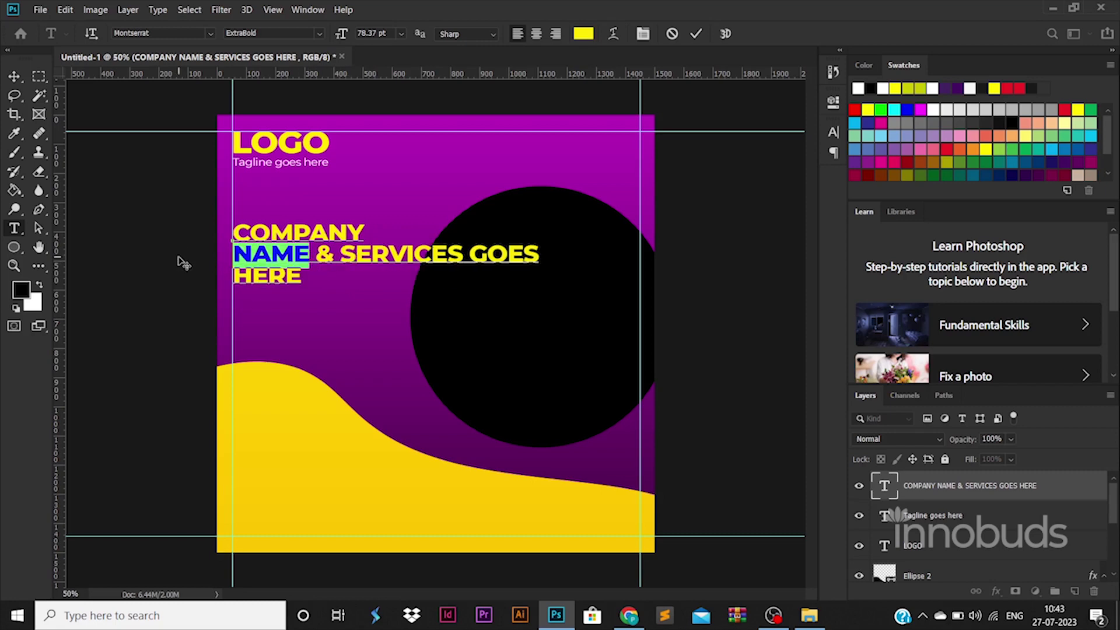
left_click(340, 257)
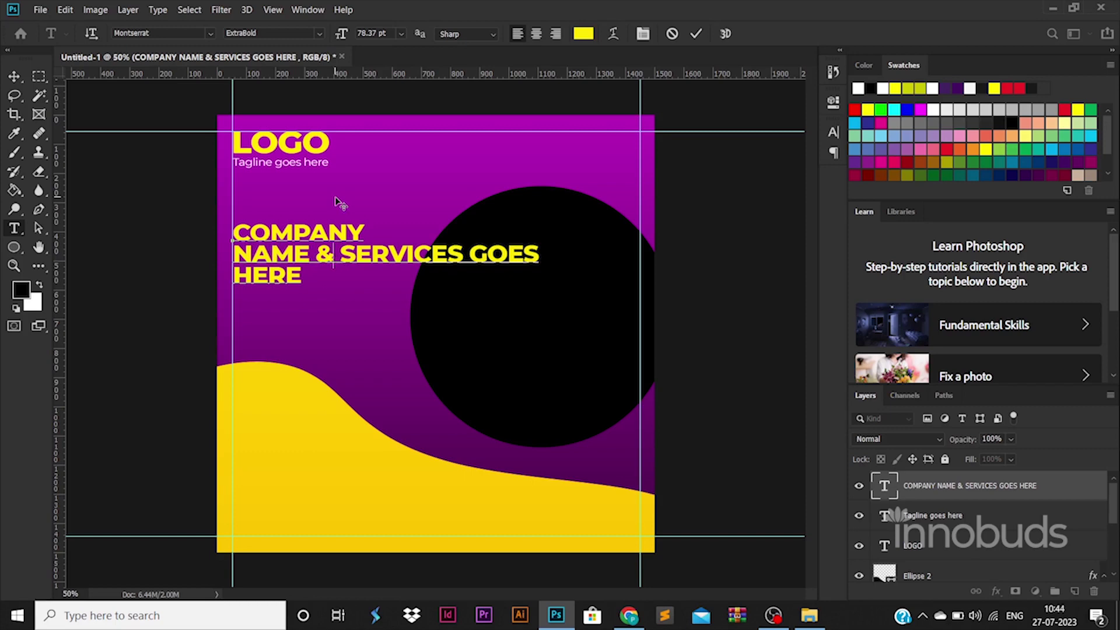
key("Return")
key("Return")
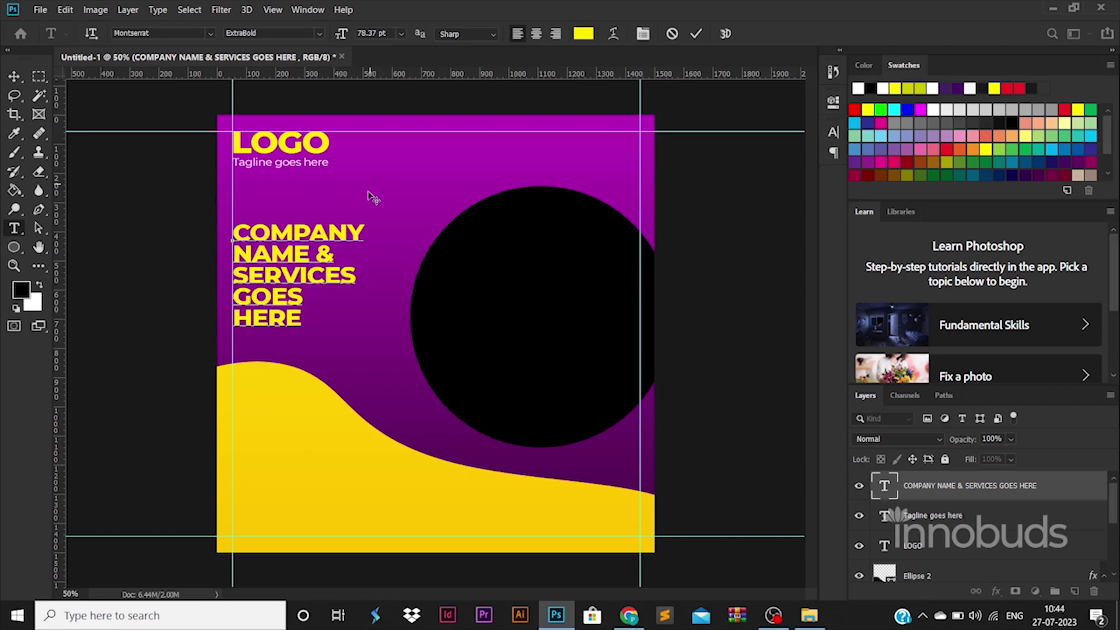
left_click(339, 302)
key("Delete")
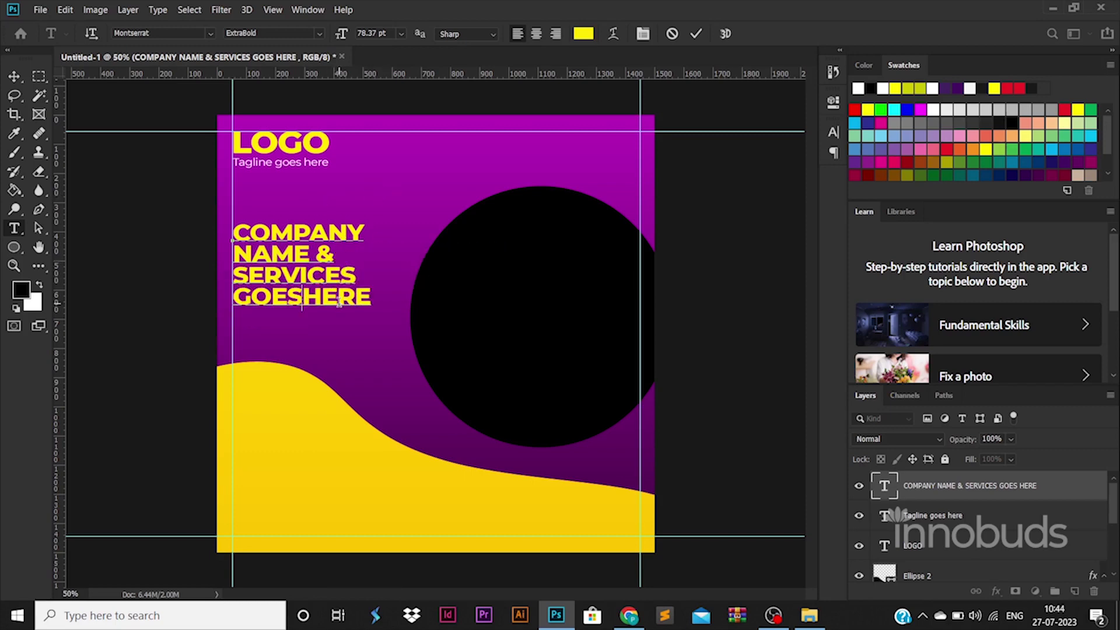
key("ctrl+a")
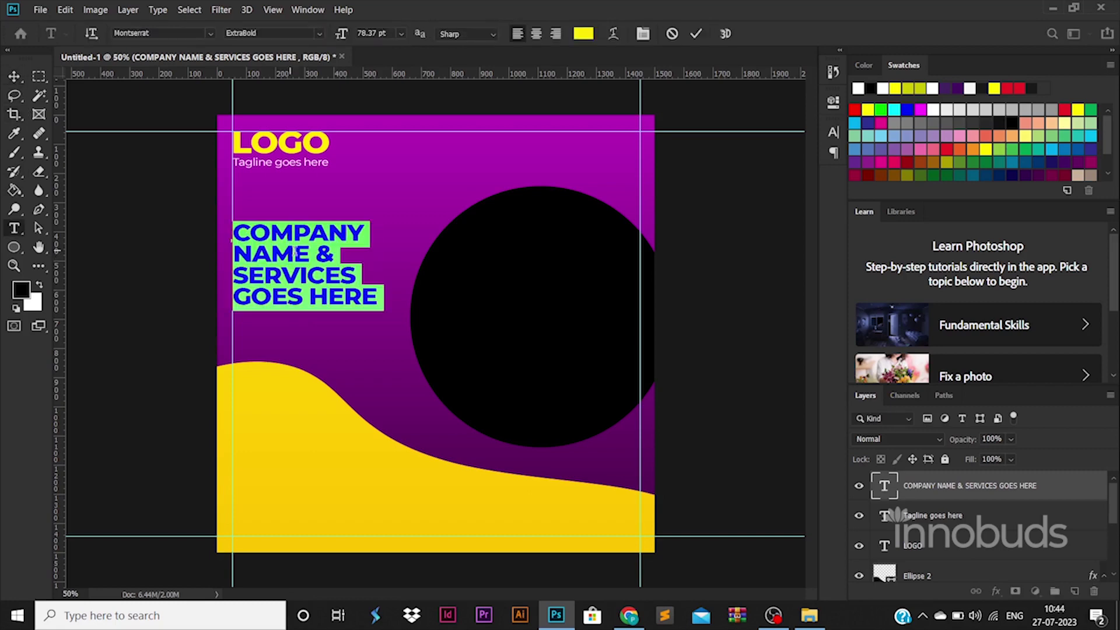
left_click(333, 264, "shift")
type("YOUR")
Add COMPANY on a new line and make the headline text white (ffffff)
key("Return")
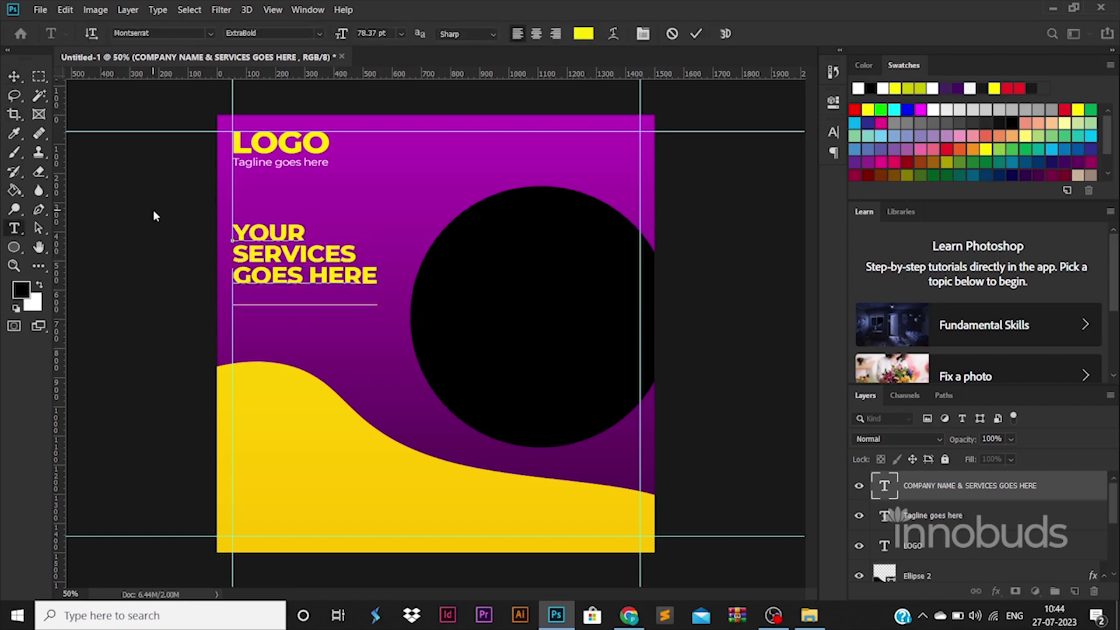
type("COMPANY")
key("ctrl+a")
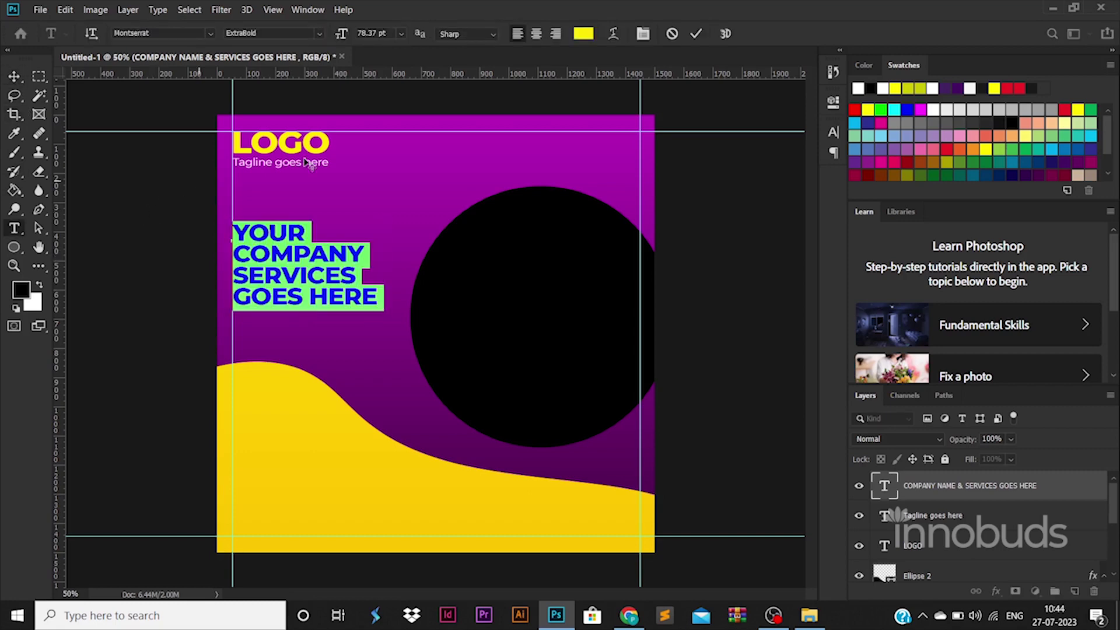
left_click(584, 33)
type("ffffff")
left_click(1041, 289)
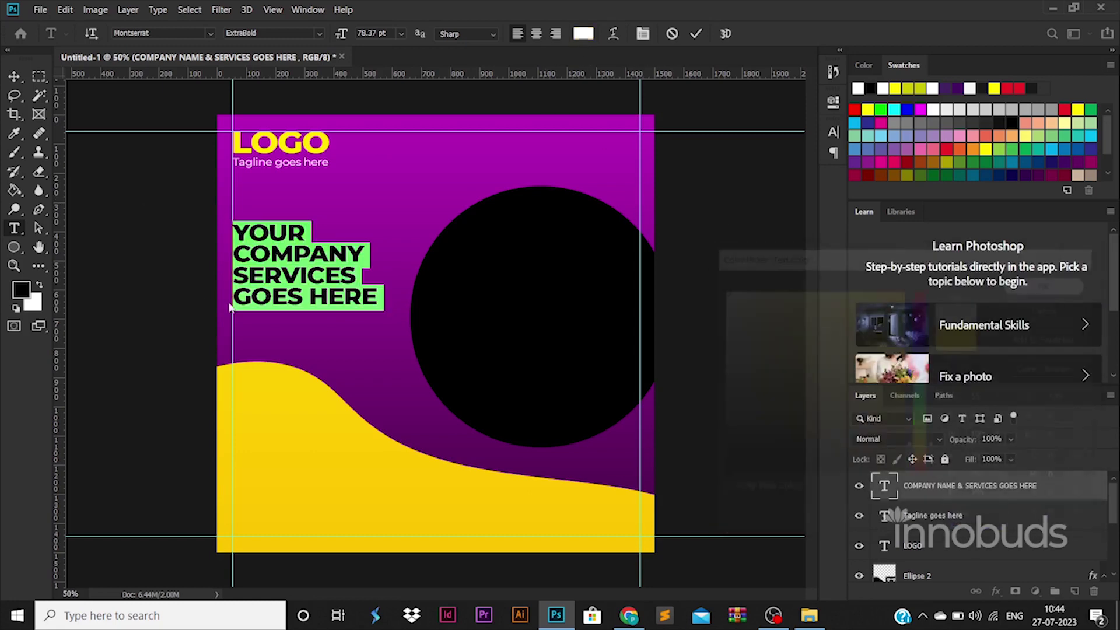
Color the SERVICES GOES HERE lines yellow (fece00) and commit the headline
left_click_drag(378, 296, 232, 274)
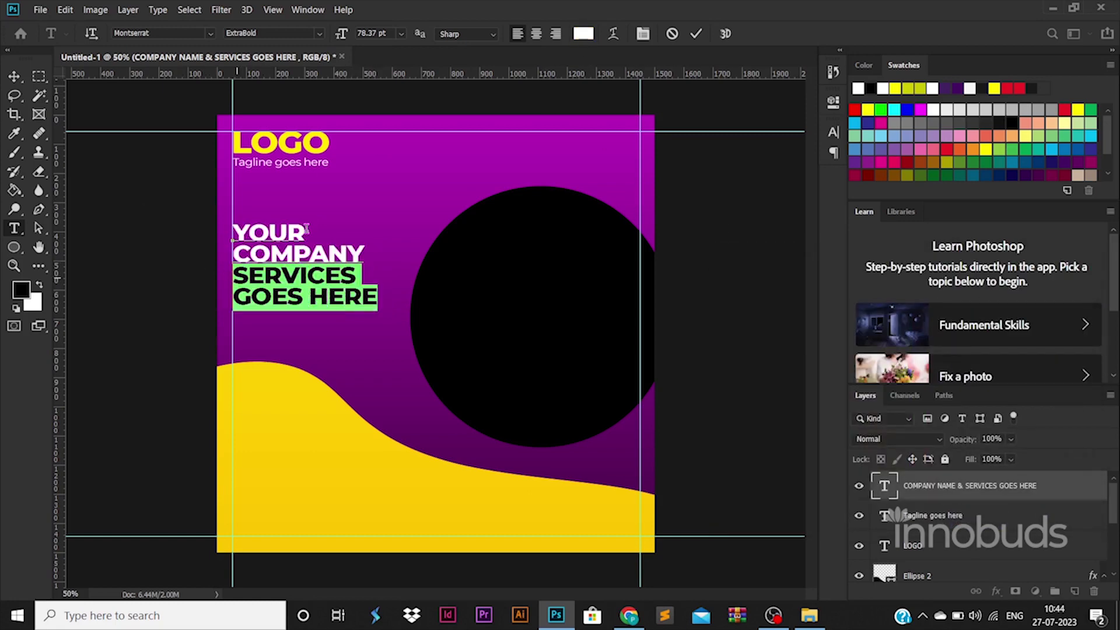
left_click(584, 33)
type("fece00")
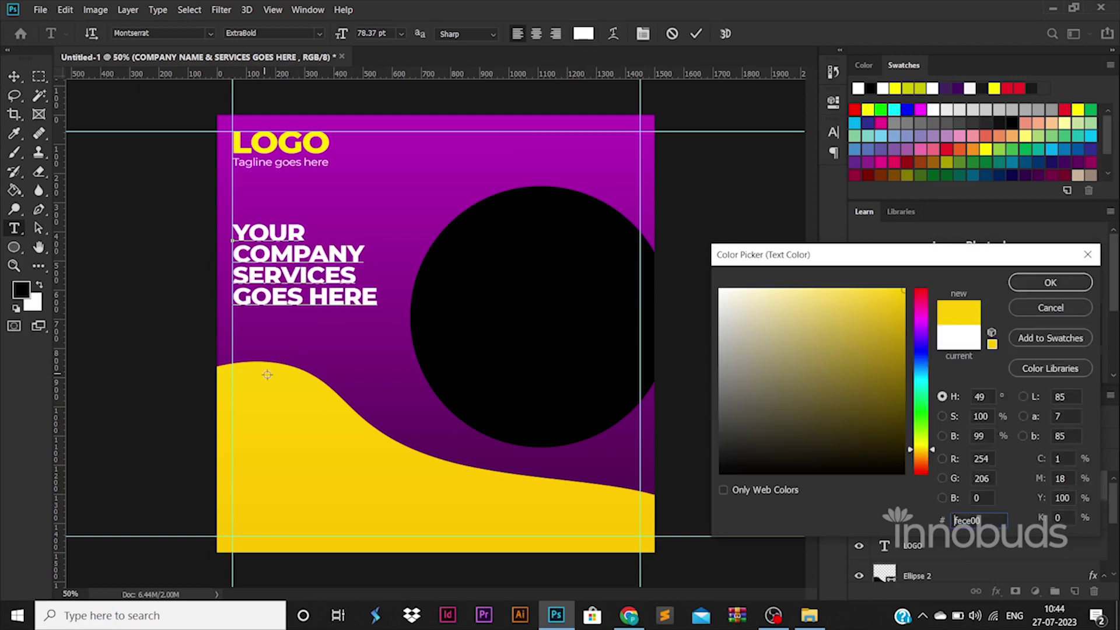
left_click(1018, 283)
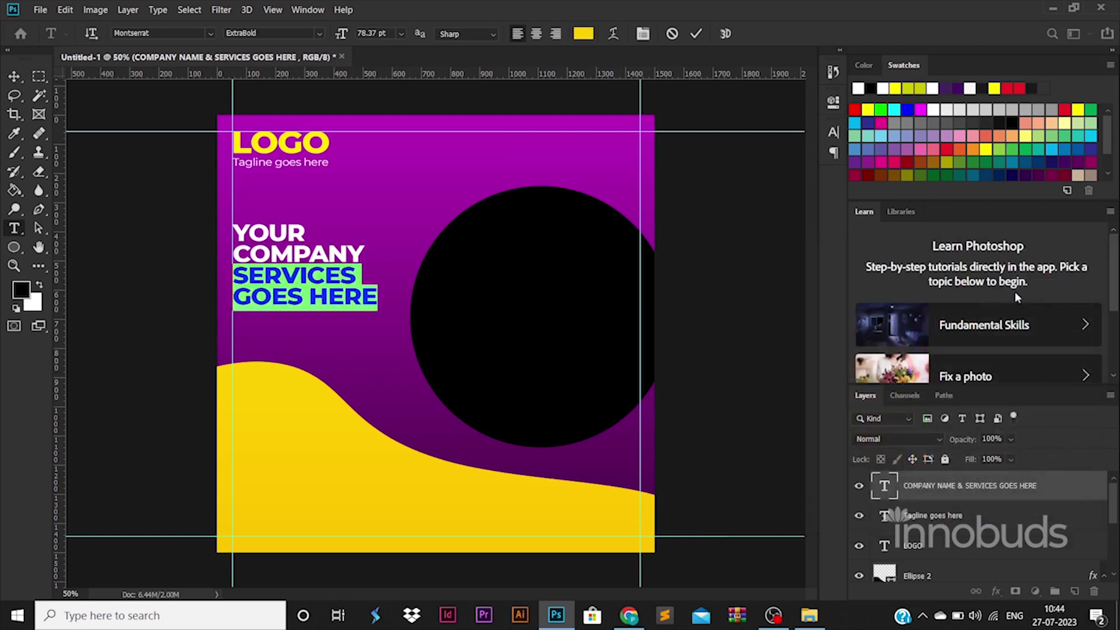
left_click(20, 77)
Enlarge the headline slightly, undoing a trial reposition
mouse_move(378, 221)
left_mouse_down()
mouse_move(414, 211)
mouse_move(393, 221)
left_mouse_up()
key("Return")
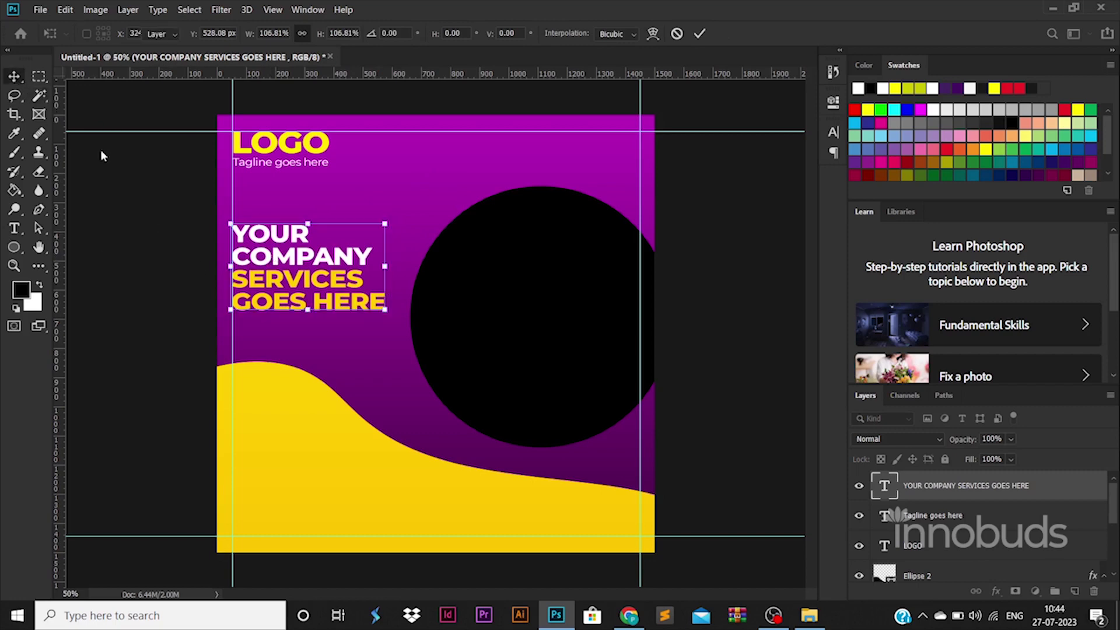
left_click(135, 182)
left_click(294, 272)
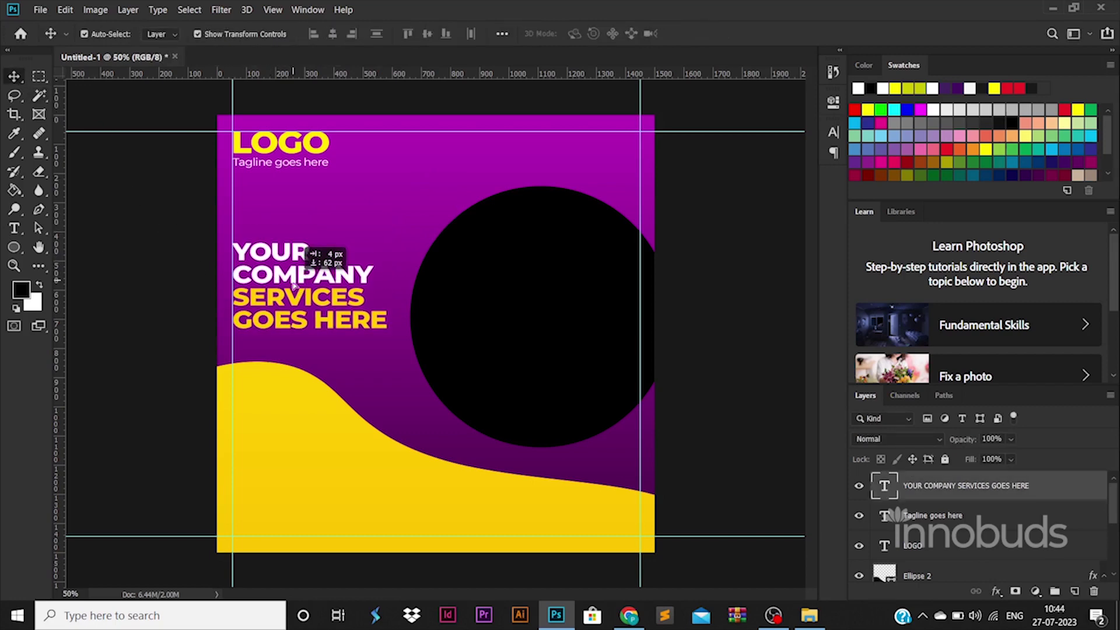
left_click_drag(377, 233, 393, 250)
key("ctrl+z")
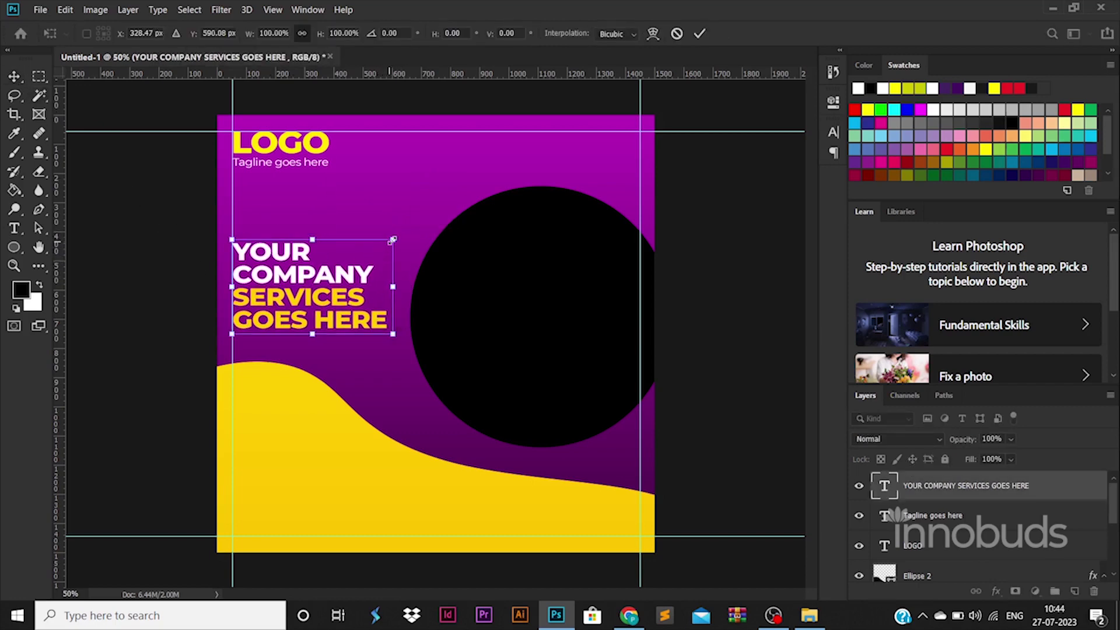
key("Return")
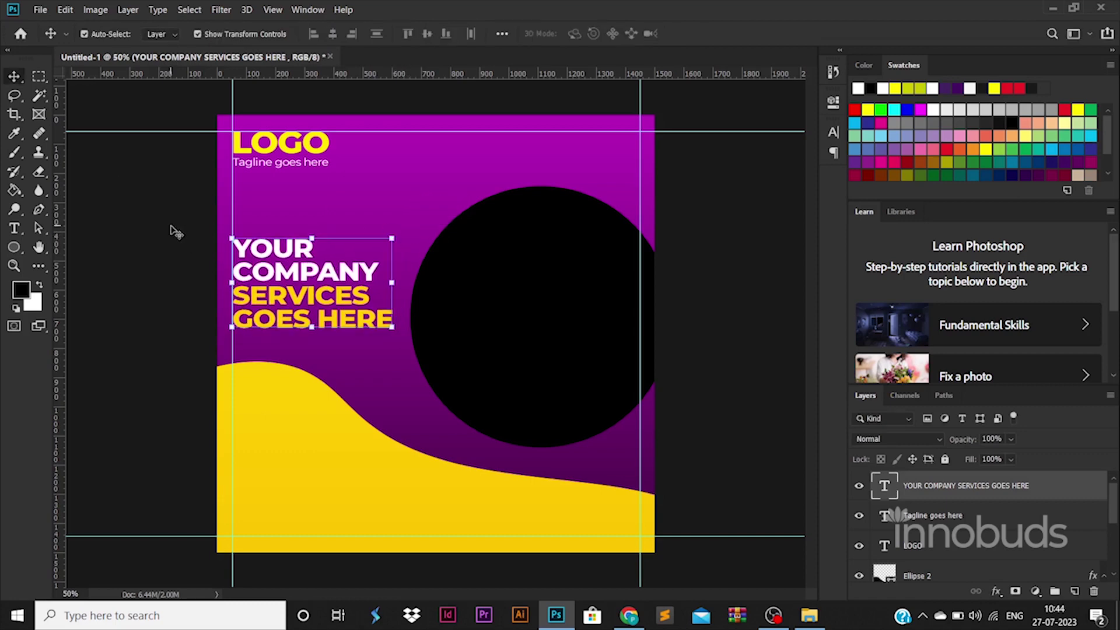
left_click(154, 233)
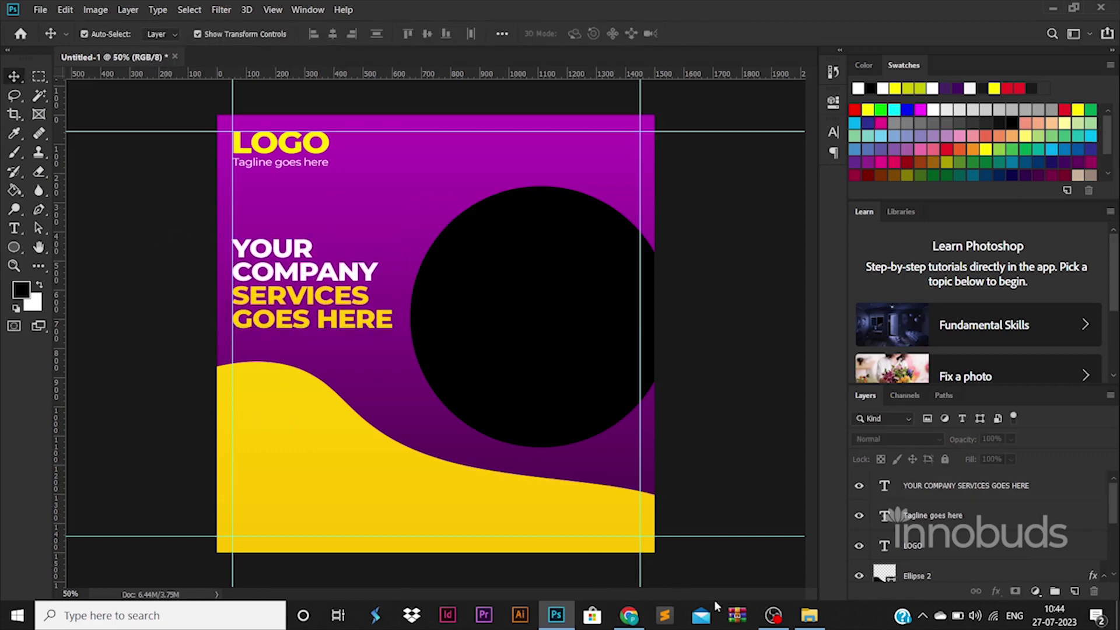
Drag the phone, email and globe icon files from the ICONS folder onto the poster
left_click(809, 616)
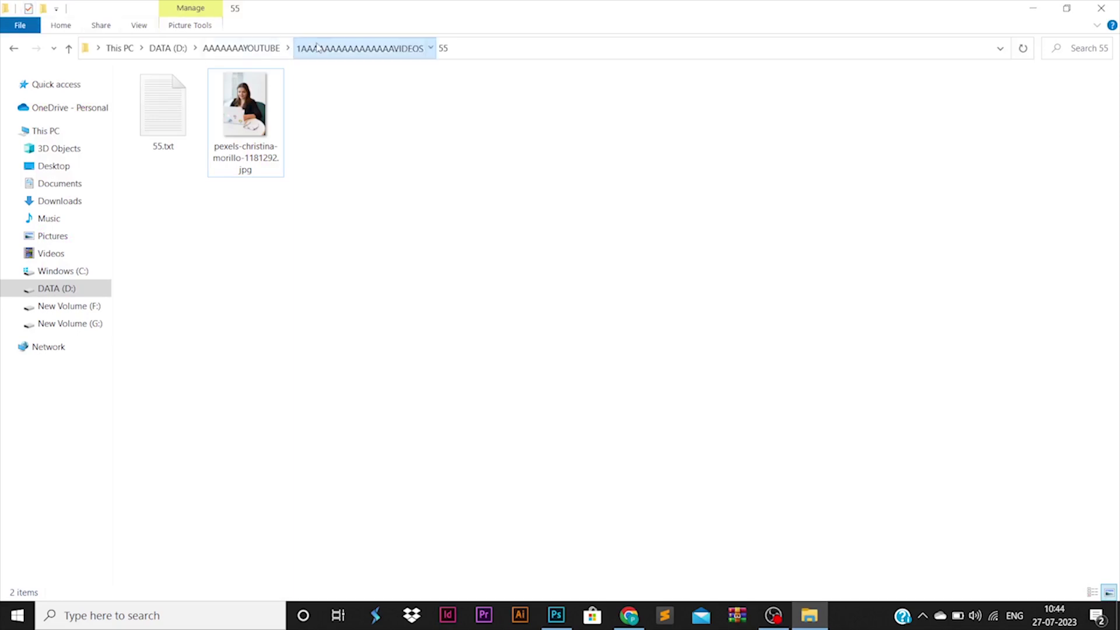
left_click(359, 48)
left_click(1046, 234)
double_click(1046, 233)
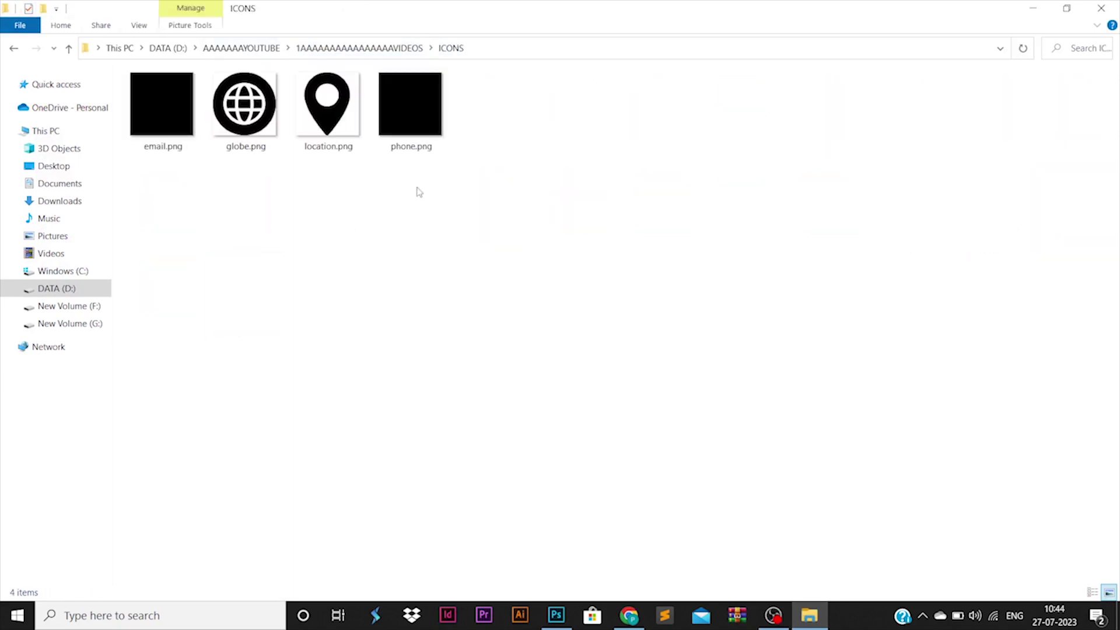
left_click(411, 105)
left_click(167, 117, "ctrl")
left_click(245, 105, "ctrl")
mouse_move(245, 105)
left_mouse_down()
mouse_move(521, 561)
mouse_move(488, 463)
left_mouse_up()
Confirm the placed icons and shrink all three together to a small size
key("Return")
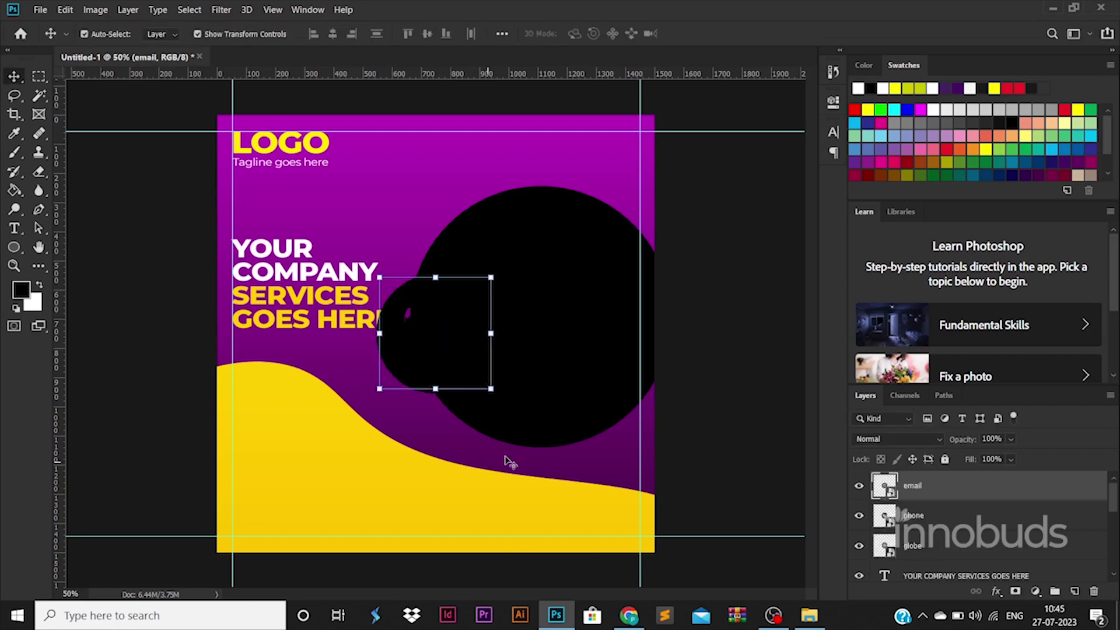
key("Return")
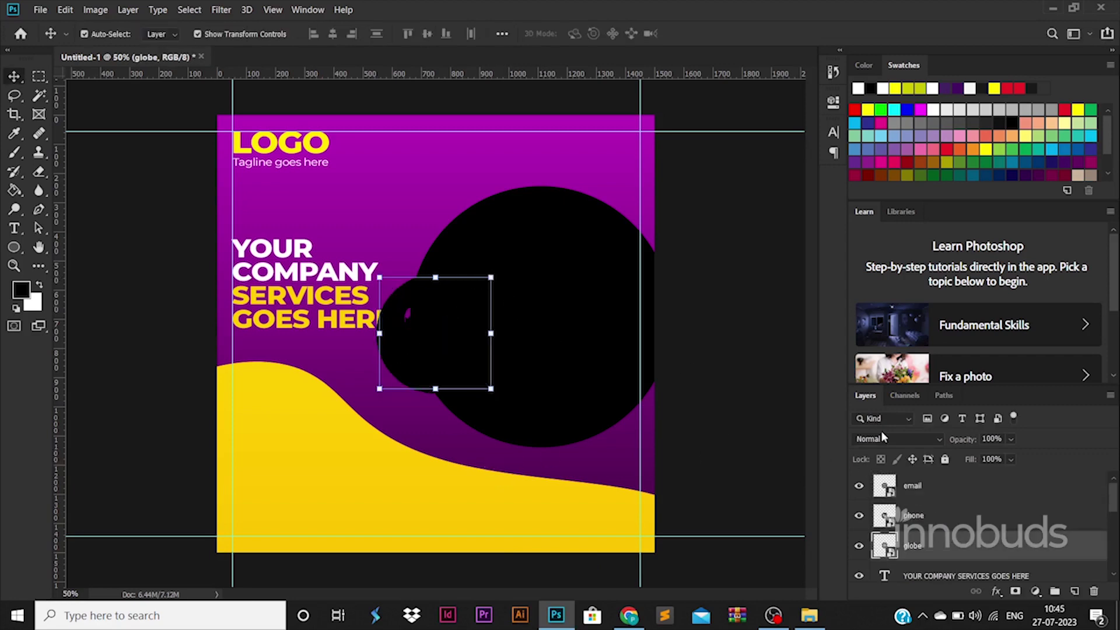
left_click(919, 486, "shift")
left_click_drag(494, 274, 400, 369)
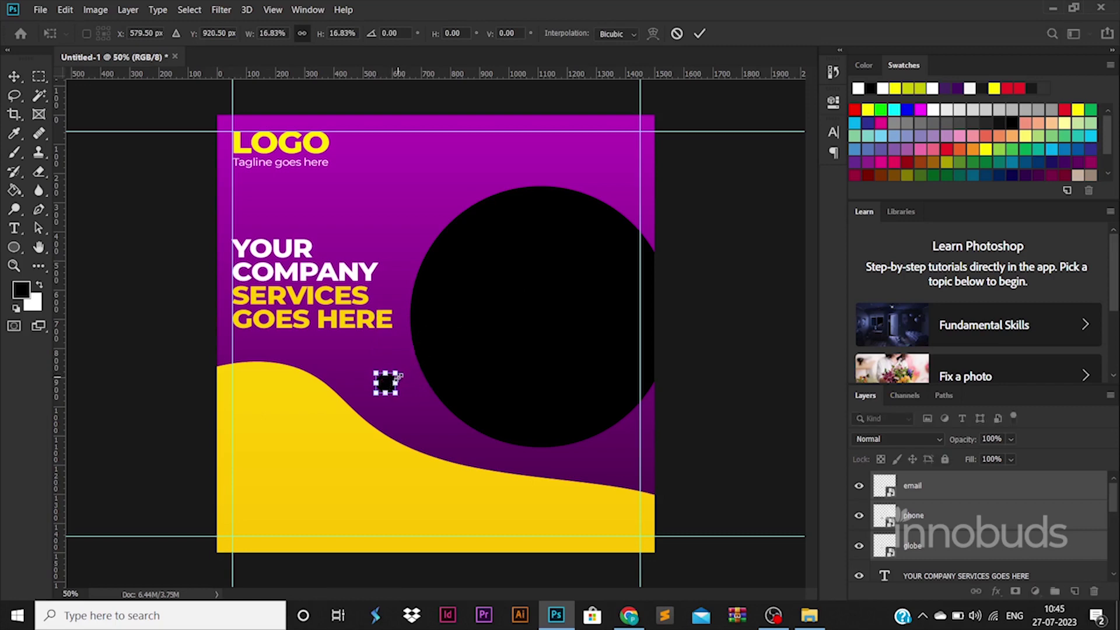
key("Return")
Move the icons to the bottom-left corner and slide the email icon right along the bottom
key("ctrl+t")
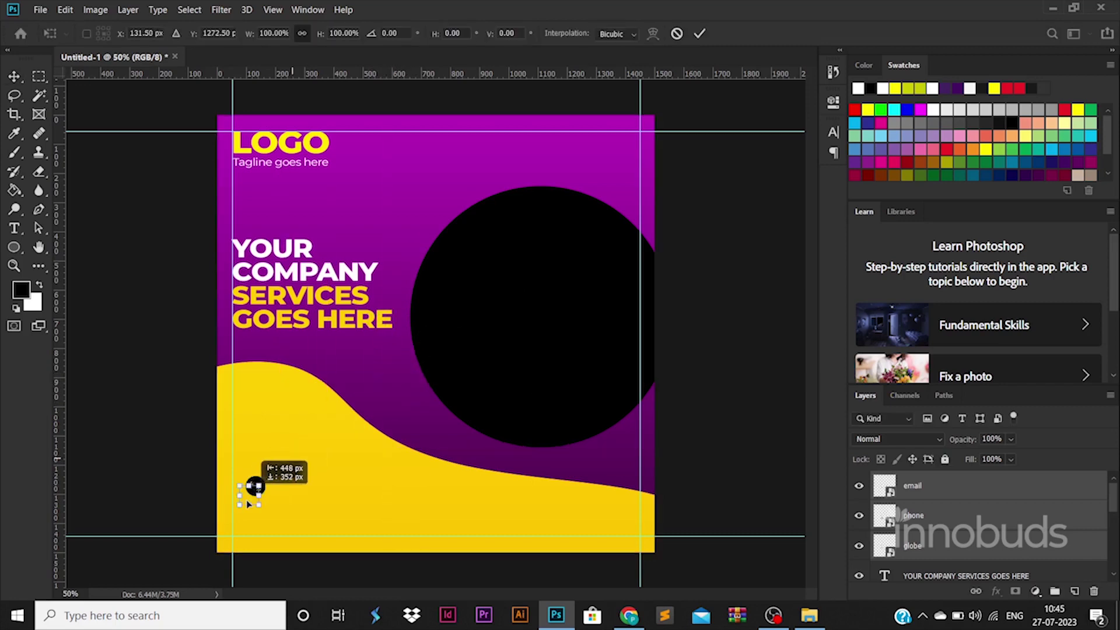
mouse_move(386, 387)
left_mouse_down()
mouse_move(245, 529)
mouse_move(258, 514)
mouse_move(502, 528)
left_mouse_up()
key("Return")
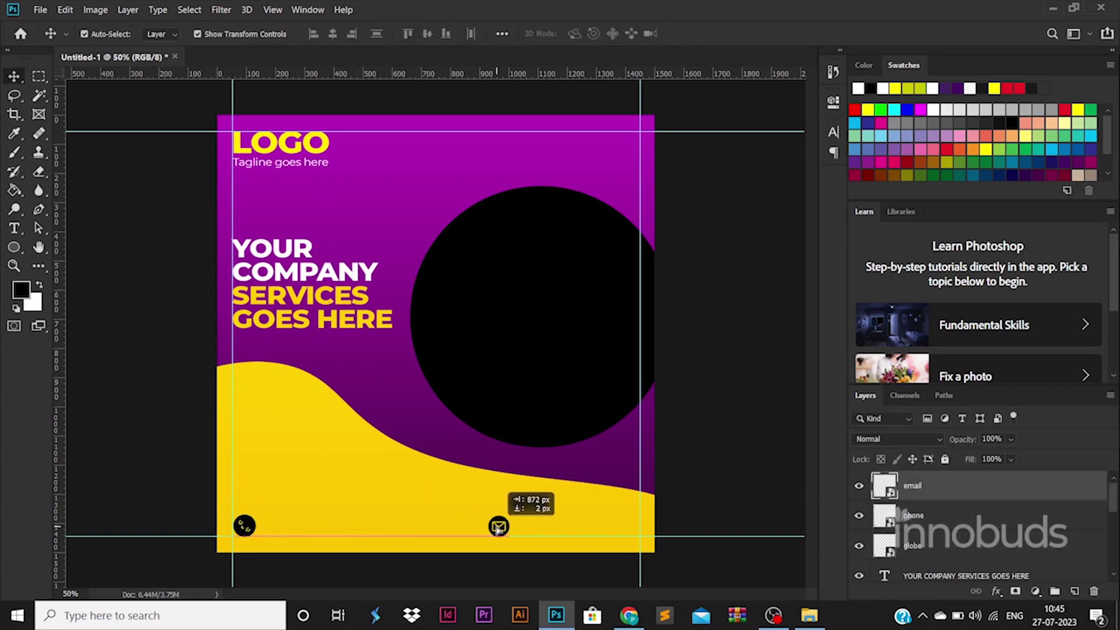
mouse_move(248, 526)
left_mouse_down()
mouse_move(252, 470)
mouse_move(252, 493)
left_mouse_up()
left_click(210, 474)
Start a new text line near the contact icons and type its content
left_click(14, 229)
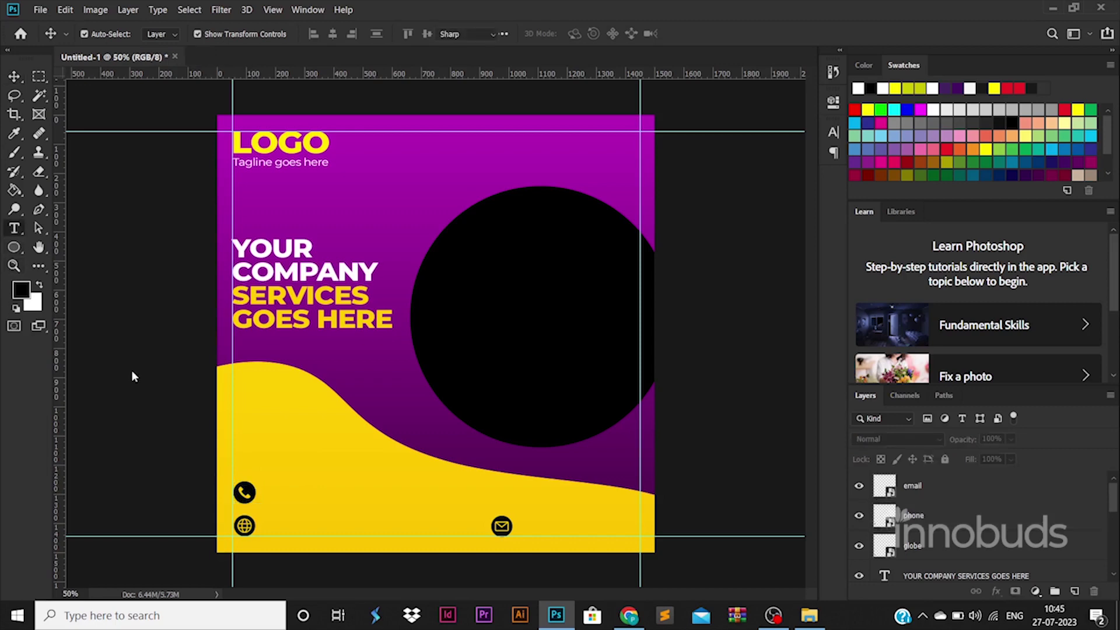
left_click(301, 497)
key("BackSpace")
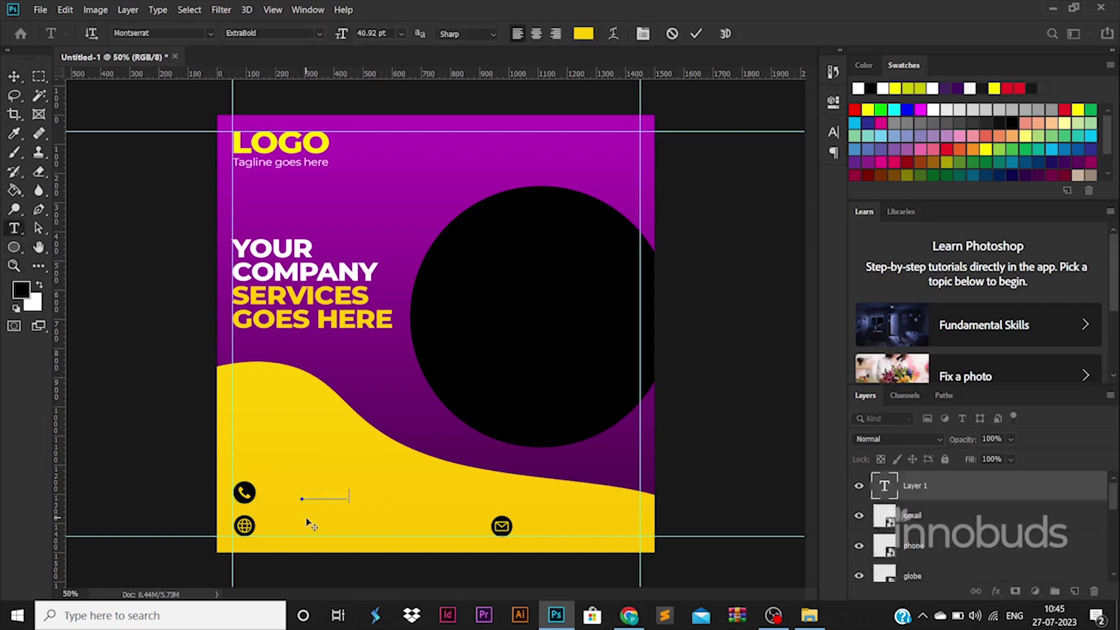
key("ctrl+a")
type("+")
key("ctrl+a")
type("+")
type("890")
Style the website text black Montserrat Regular 30 pt and place it beside the globe icon
key("ctrl+a")
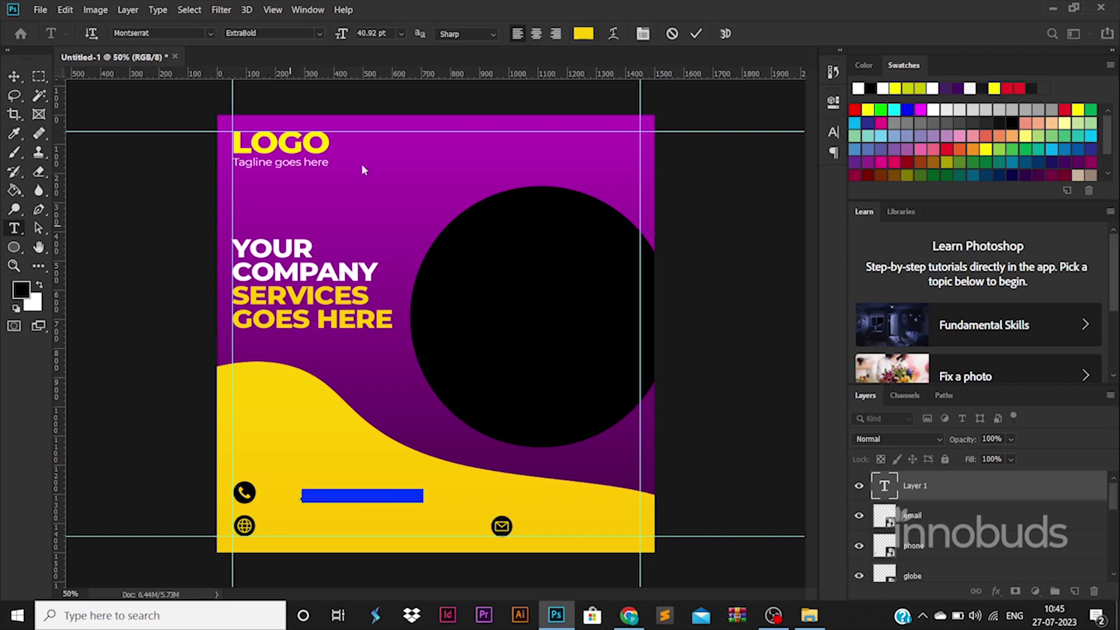
left_click(583, 33)
left_click(1066, 285)
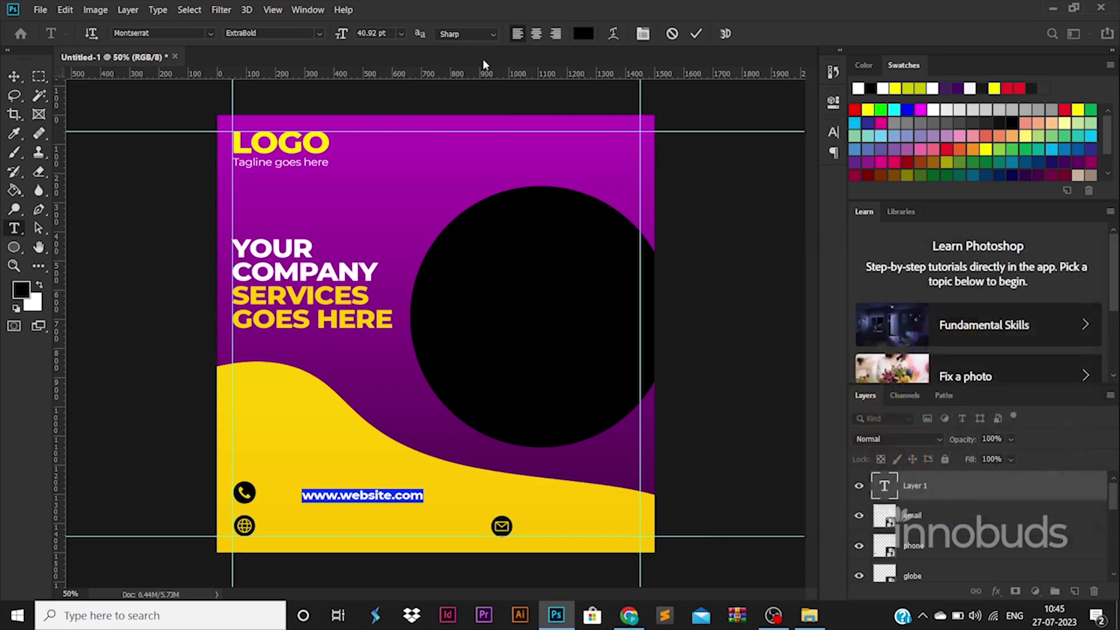
left_click(320, 35)
left_click(282, 112)
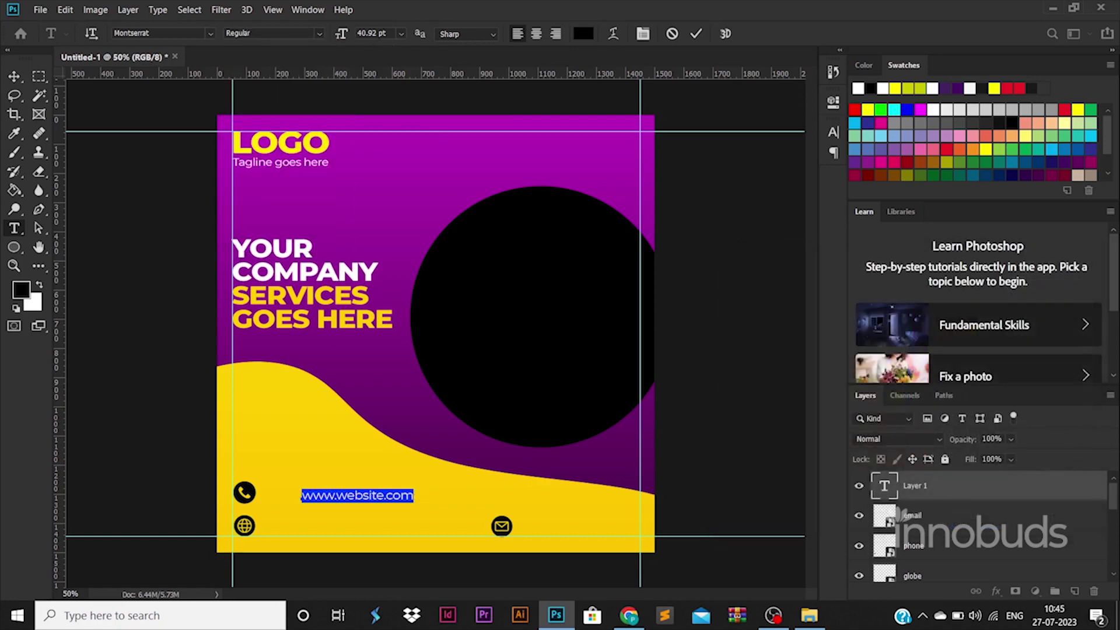
type("30")
key("Return")
left_click(14, 76)
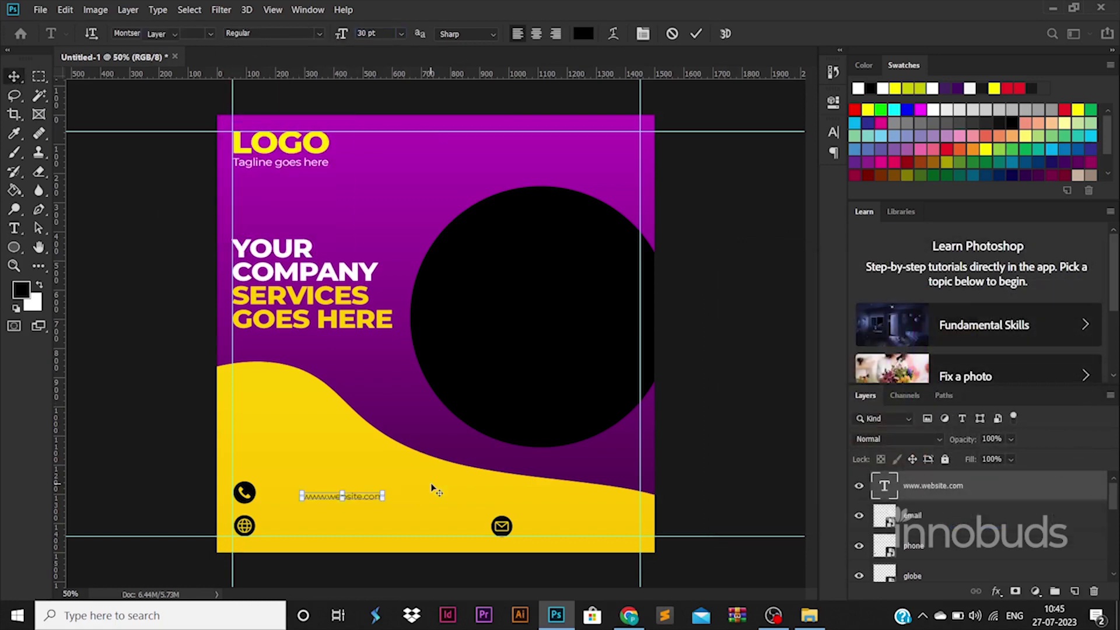
key("ctrl+t")
mouse_move(373, 498)
left_mouse_down()
mouse_move(355, 527)
mouse_move(326, 528)
mouse_move(582, 528)
left_mouse_up()
key("Return")
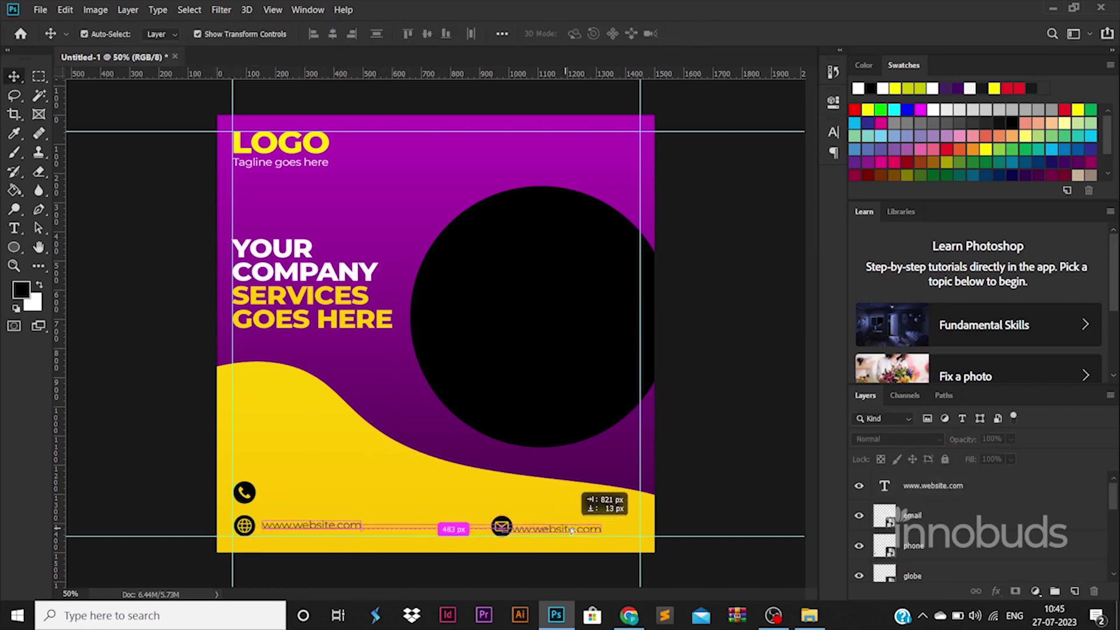
Copy the text beside the email icon and retype it as the e-mail address
key("t")
double_click(581, 529)
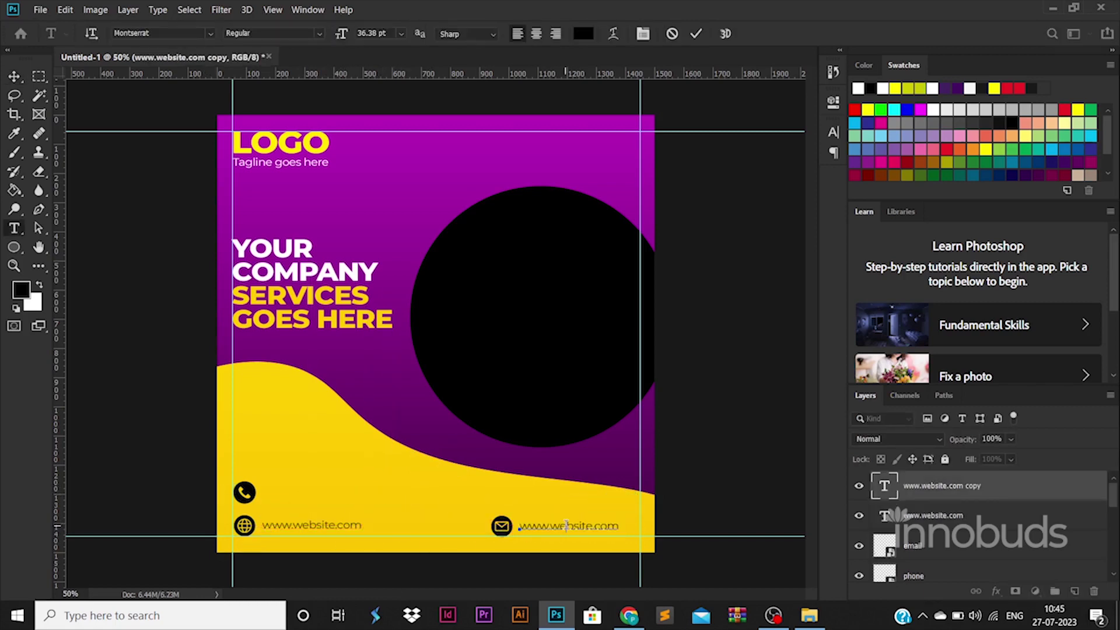
type("innobu")
key("ctrl+Return")
key("v")
left_click(956, 547)
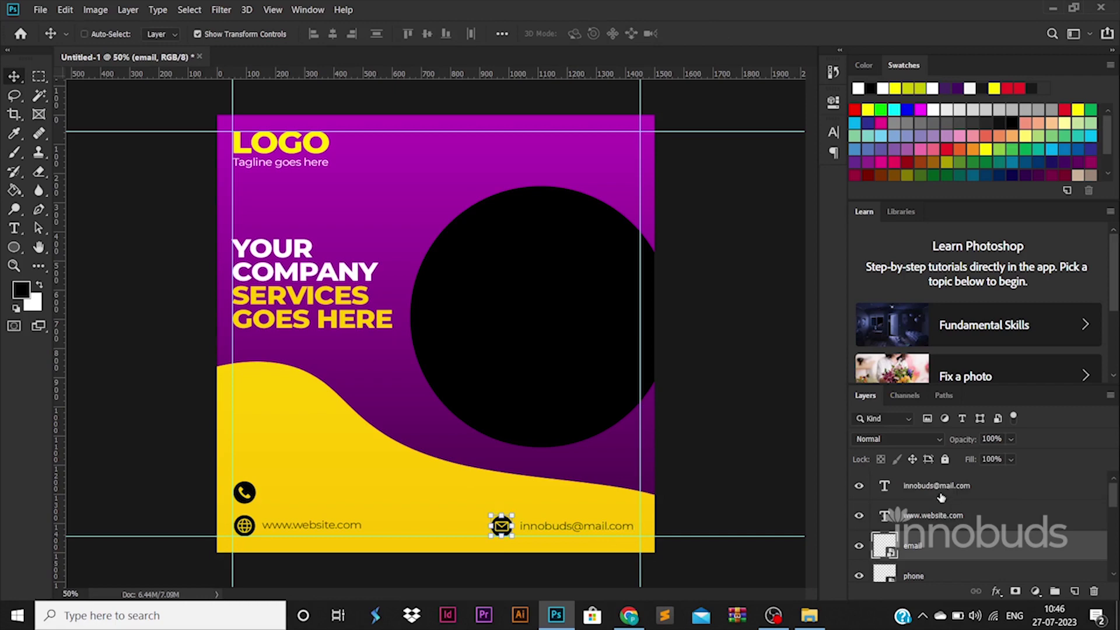
Nudge the email row right and vertically centre-align the contact row items
left_click(941, 497, "ctrl")
key("Right")
key("Right")
key("Right")
key("Right")
key("Right")
key("Right")
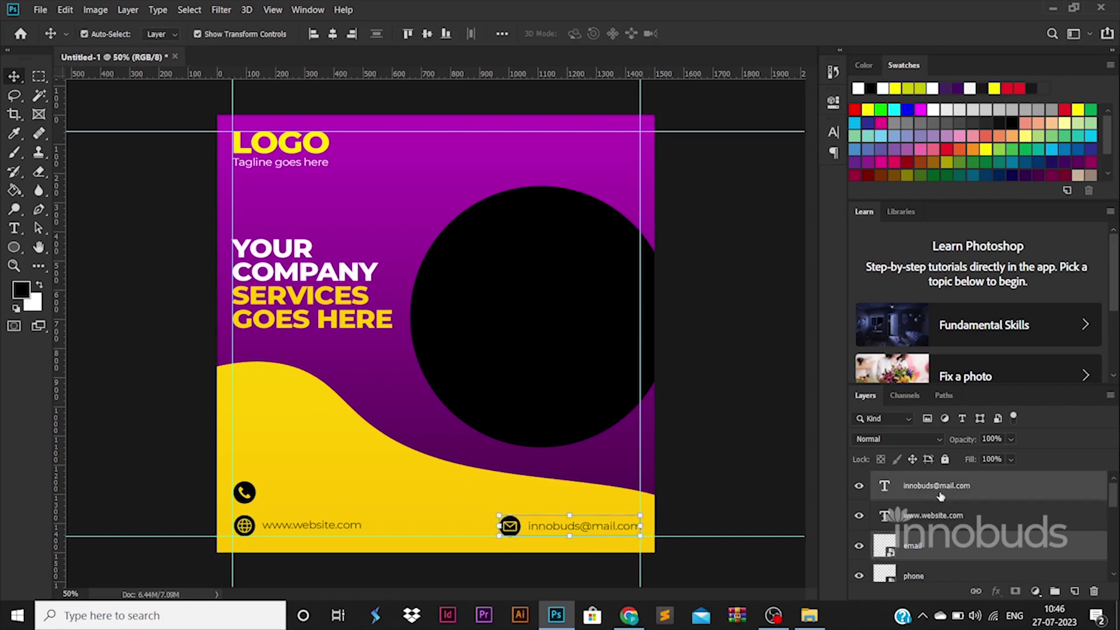
left_click(968, 526, "ctrl")
scroll(969, 525, "down", 1)
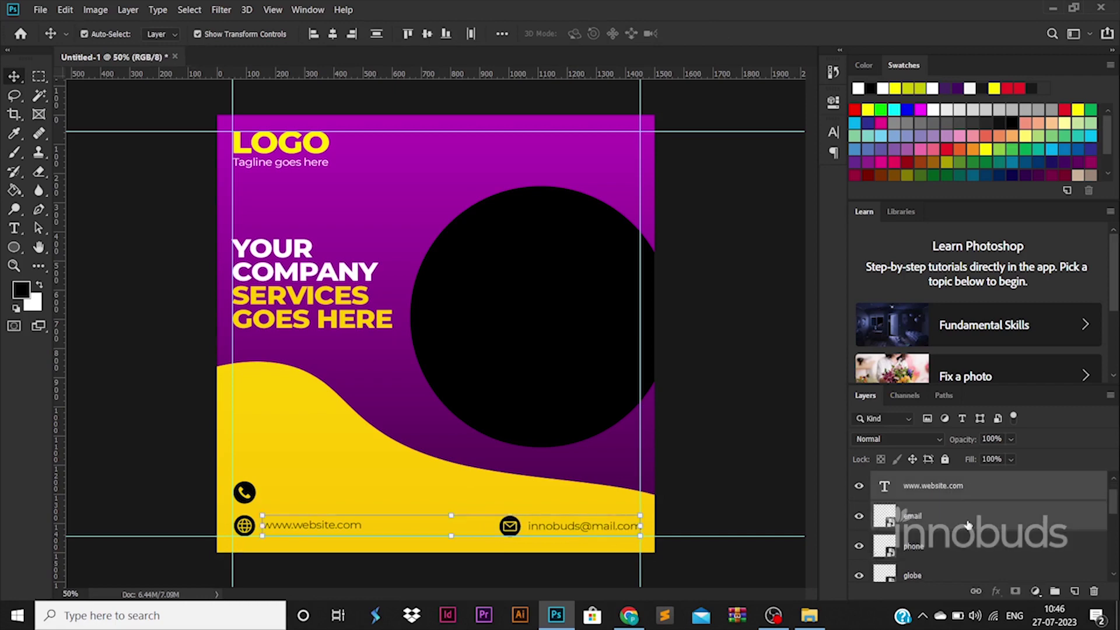
left_click(952, 574, "ctrl")
left_click(427, 34)
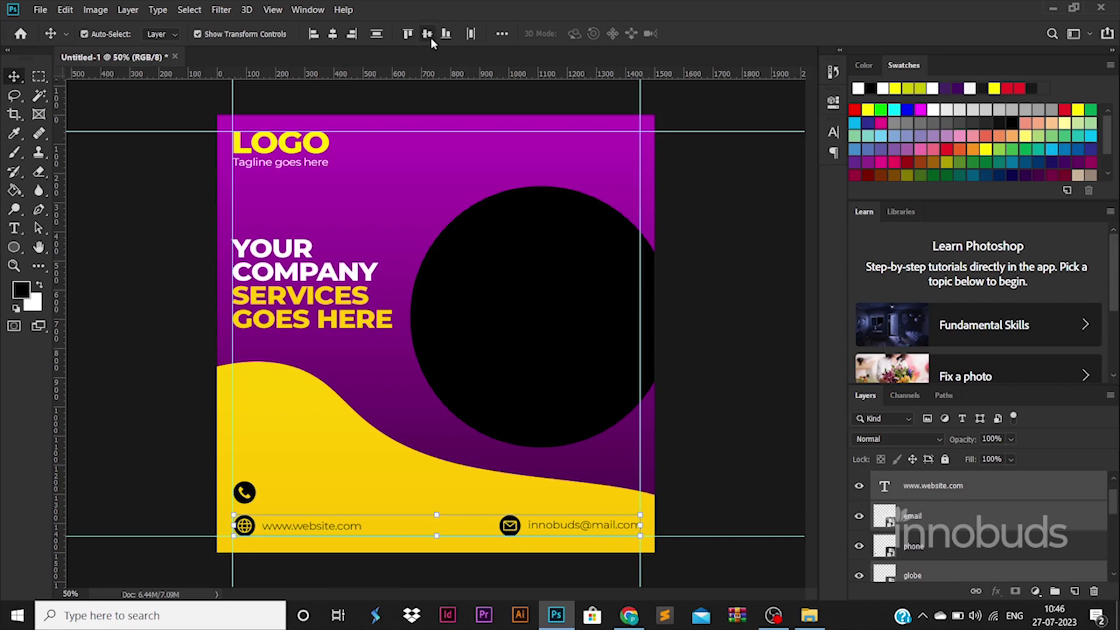
left_click(666, 411)
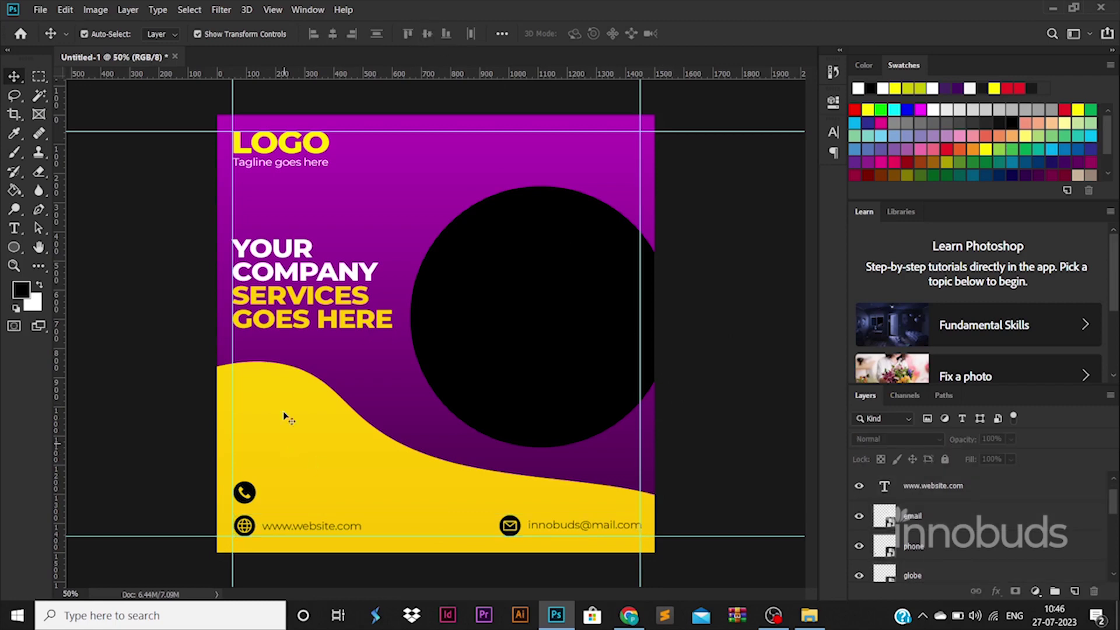
Type the phone number in Montserrat Black at 60 pt
left_click(21, 230)
left_click(303, 459)
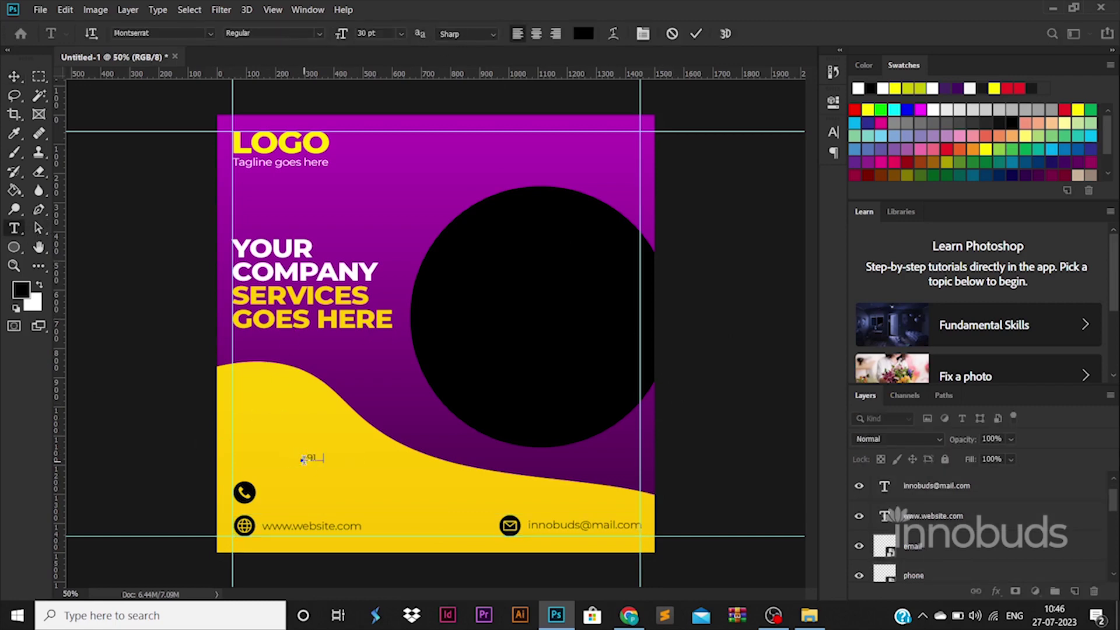
type("88888 8888")
key("ctrl+a")
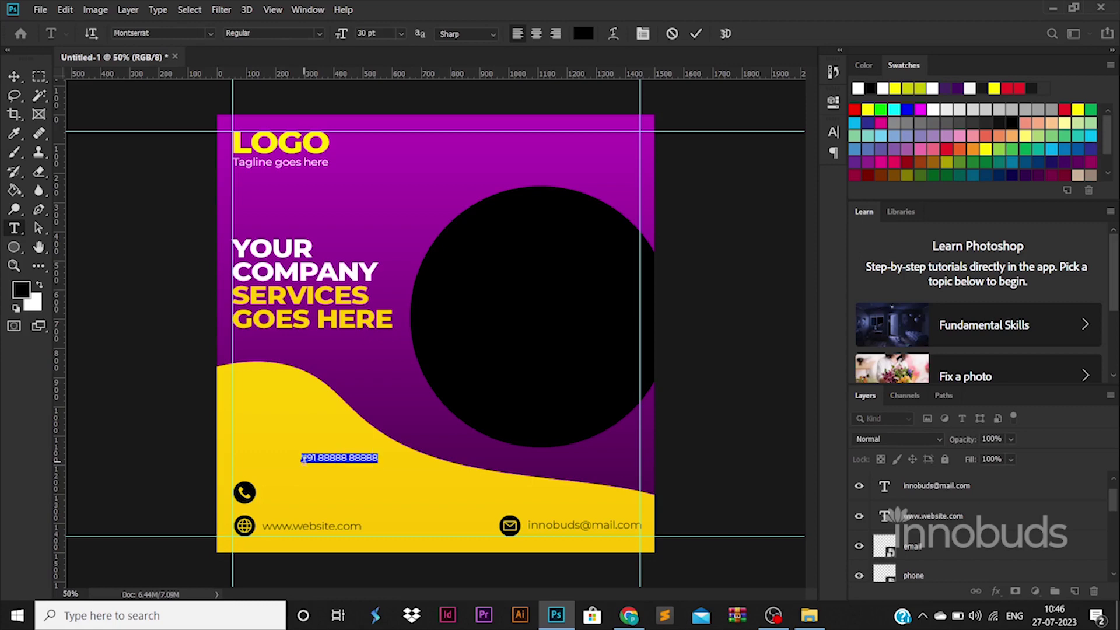
left_click(318, 35)
left_click(256, 236)
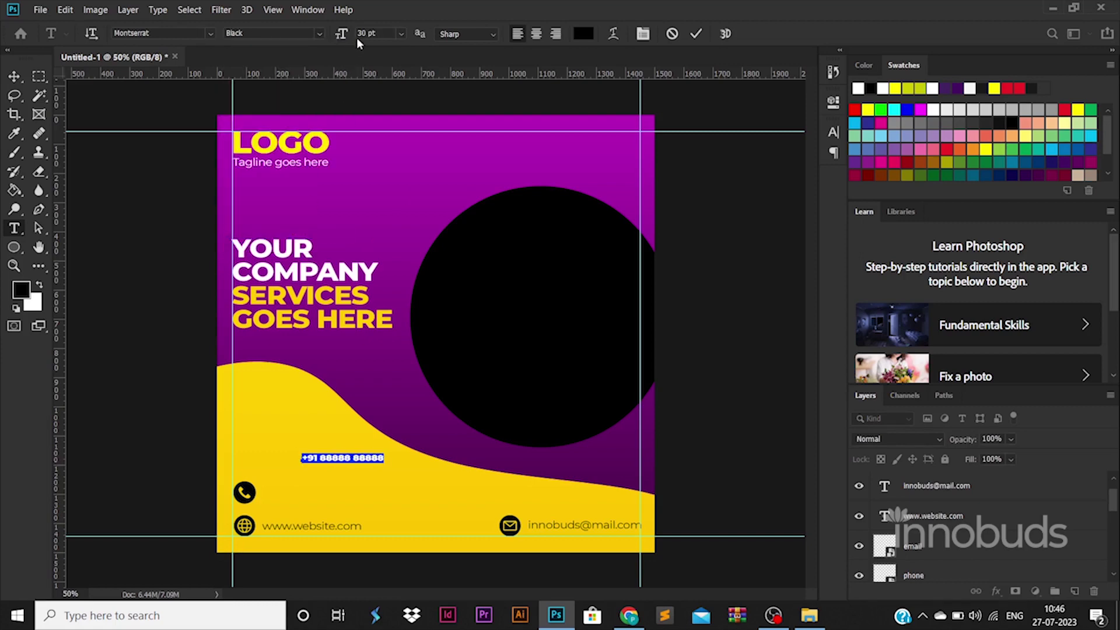
type("60")
key("Return")
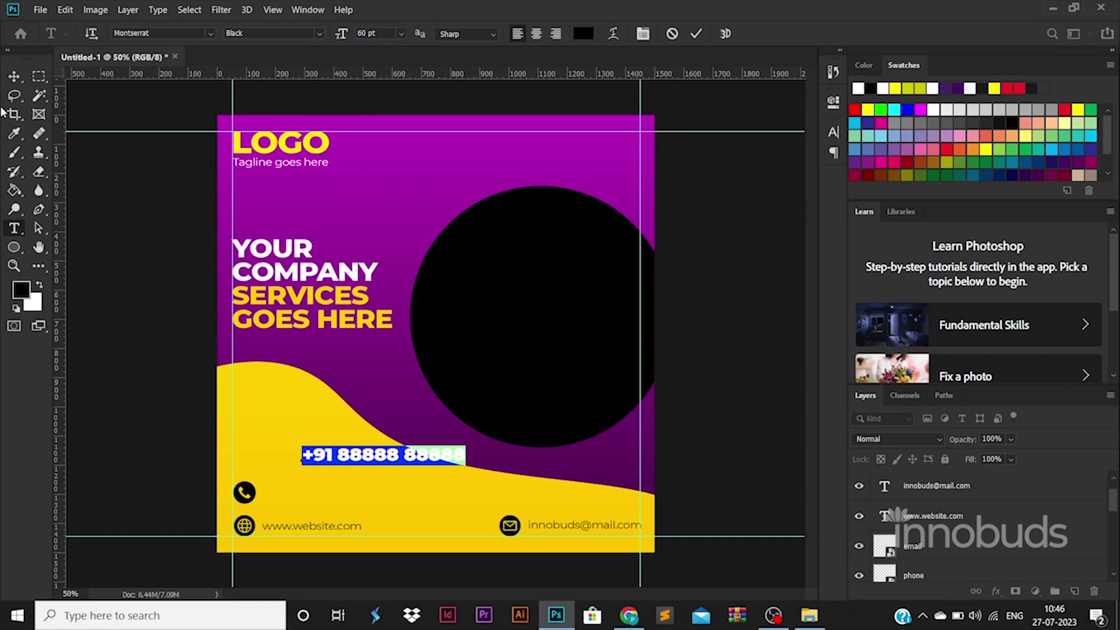
left_click(8, 81)
Move the phone number beside the phone icon
left_click_drag(384, 460, 346, 497)
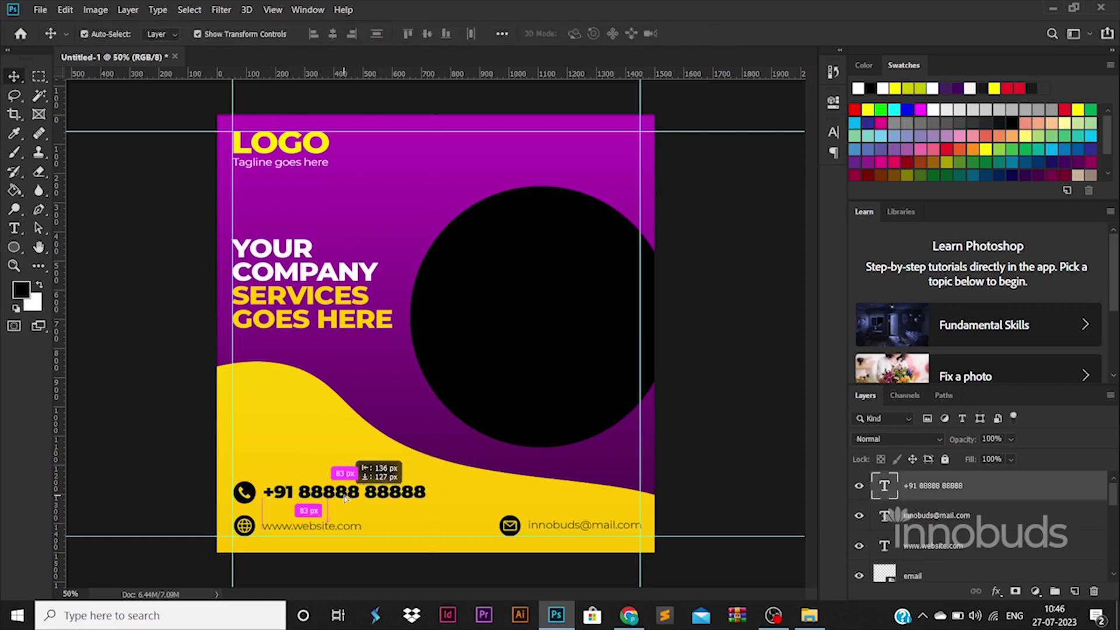
left_click(335, 422)
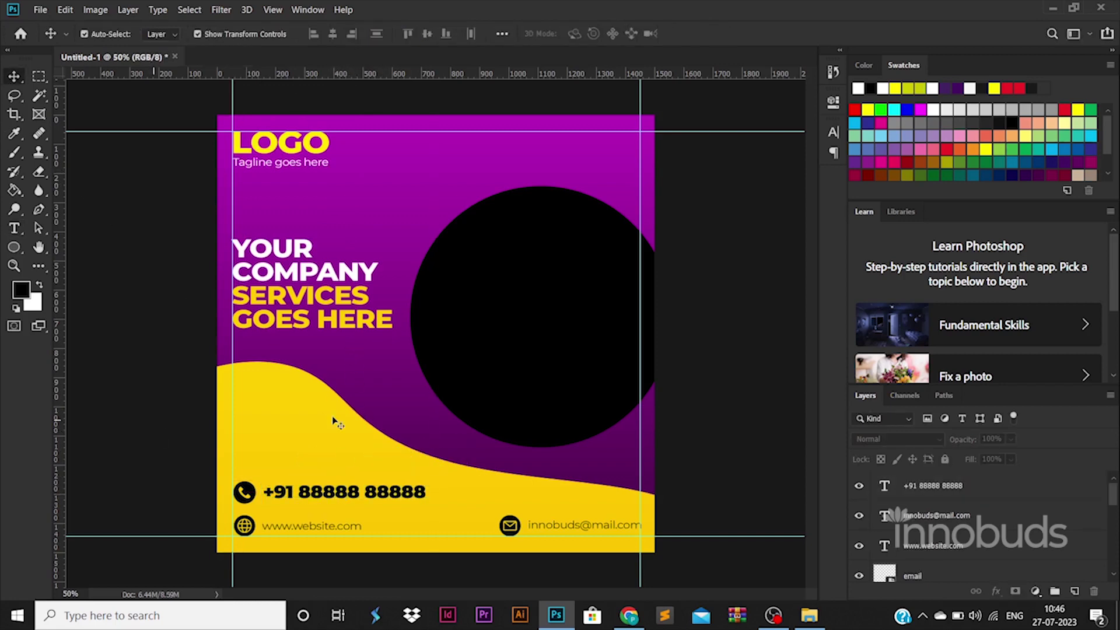
left_click(14, 248)
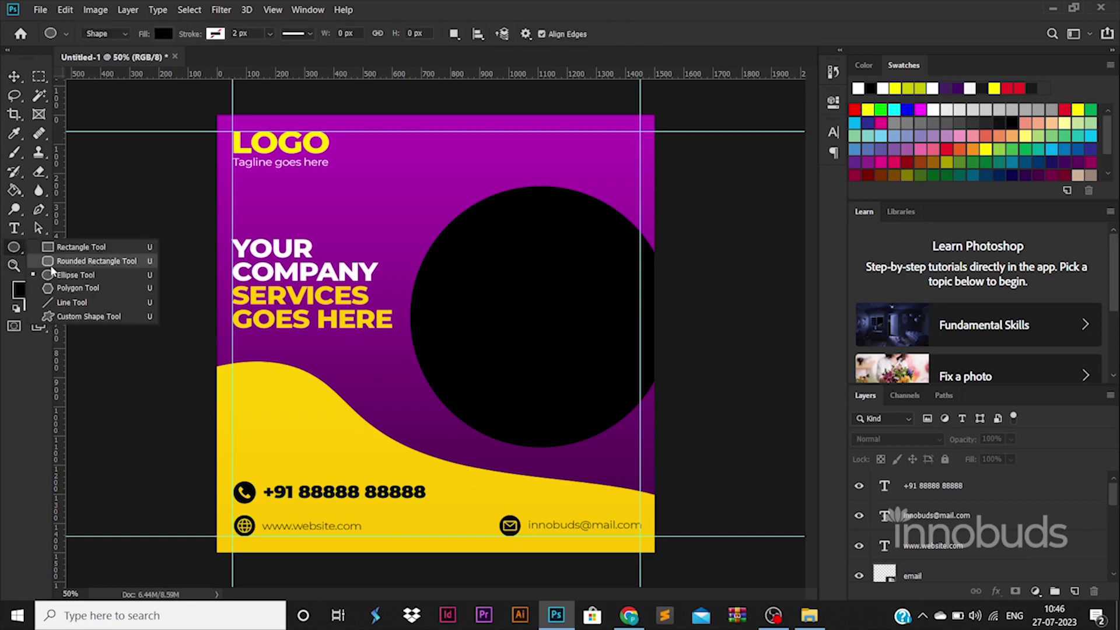
left_click(15, 76)
left_click(368, 493)
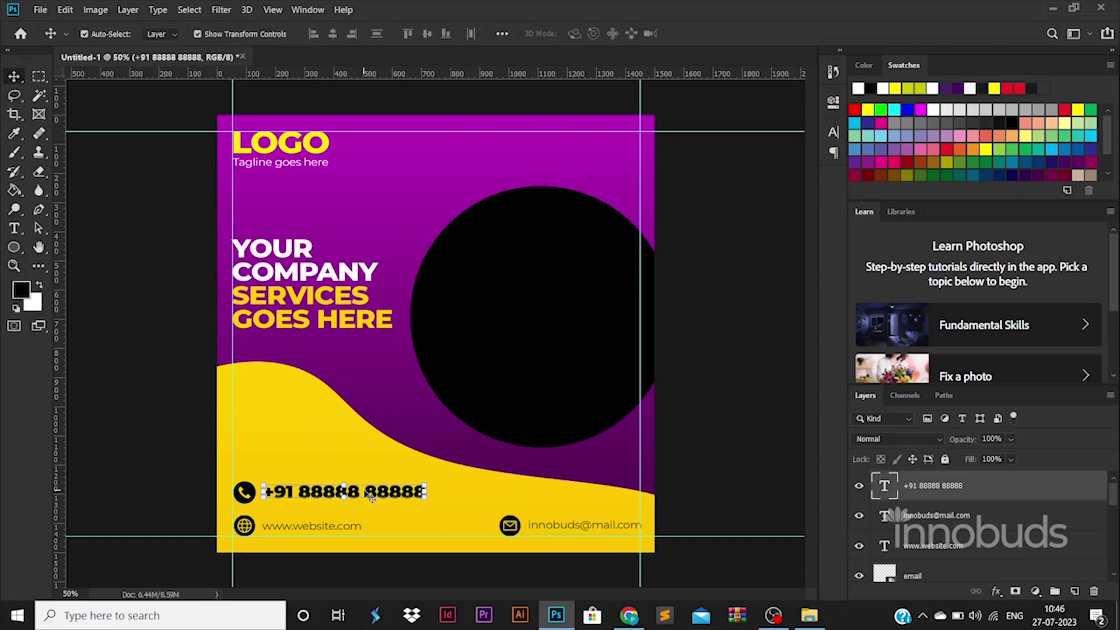
left_click(146, 409)
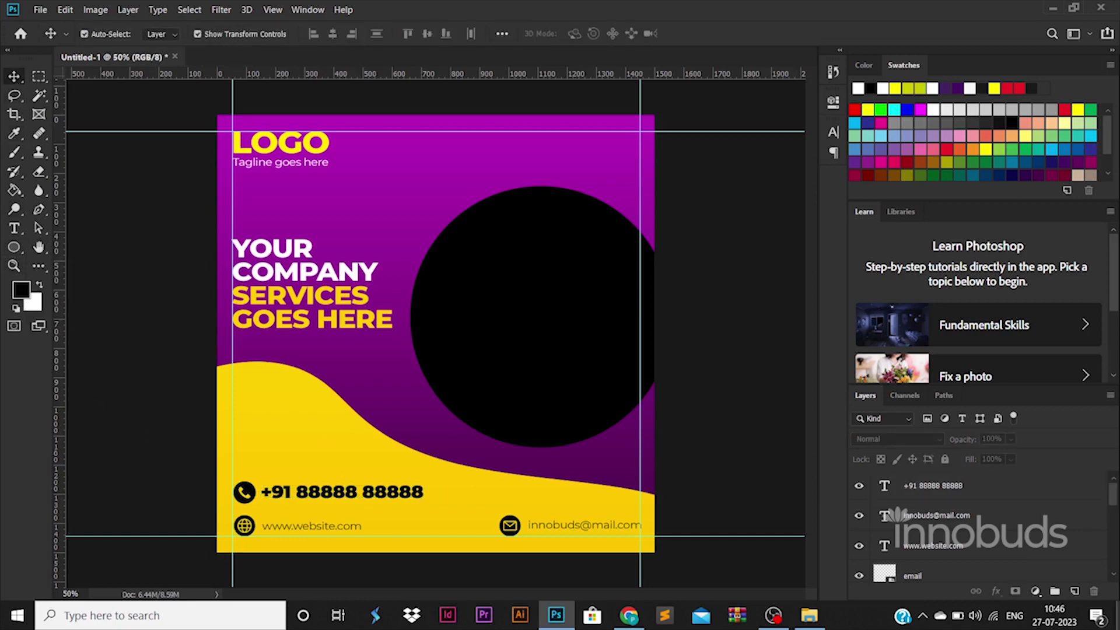
Draw a long thin rounded rectangle over the phone row, layered beneath the phone text
right_click(14, 250)
left_click(70, 260)
left_click_drag(67, 456, 323, 481)
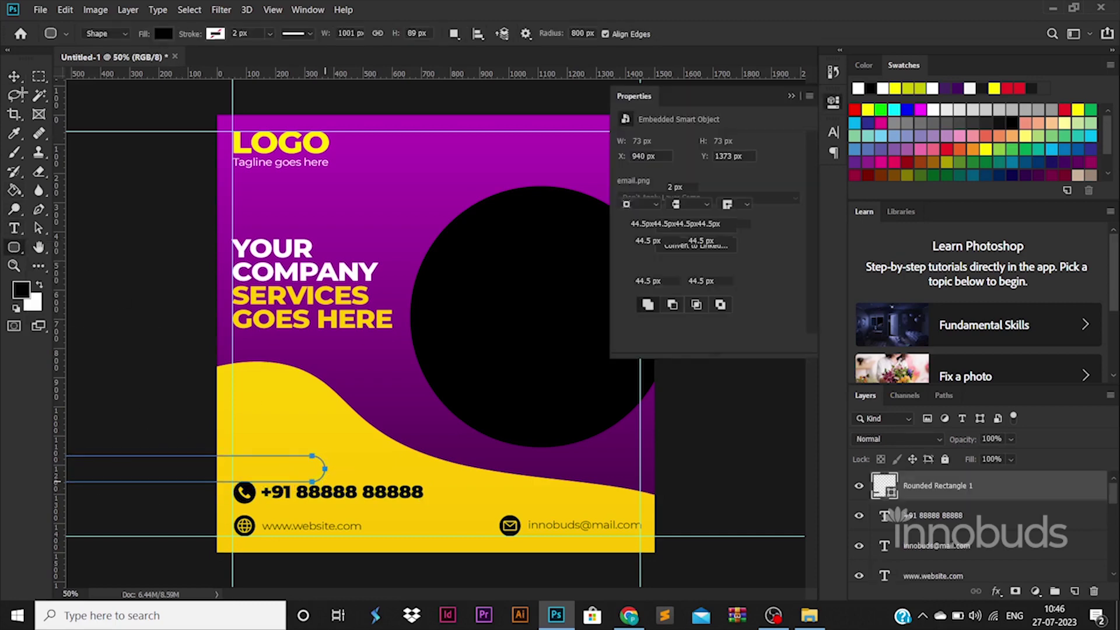
left_click(14, 76)
left_click_drag(286, 471, 419, 495)
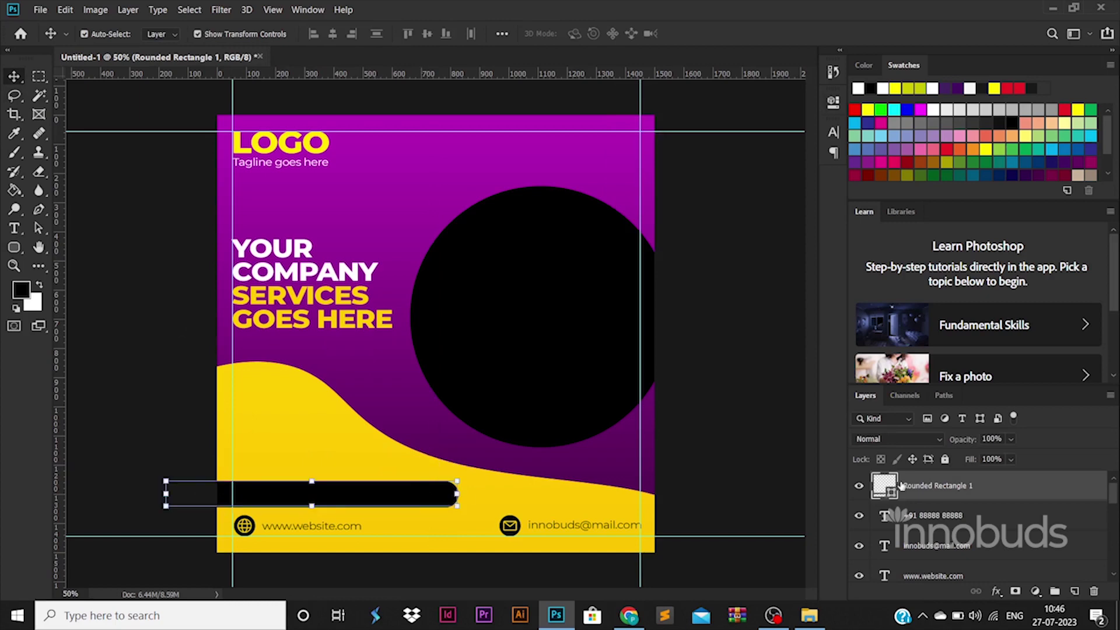
mouse_move(934, 485)
left_mouse_down()
mouse_move(919, 538)
mouse_move(888, 532)
left_mouse_up()
Fill the bar with yellow sampled from the poster and nudge it left
double_click(885, 509)
left_click(426, 409)
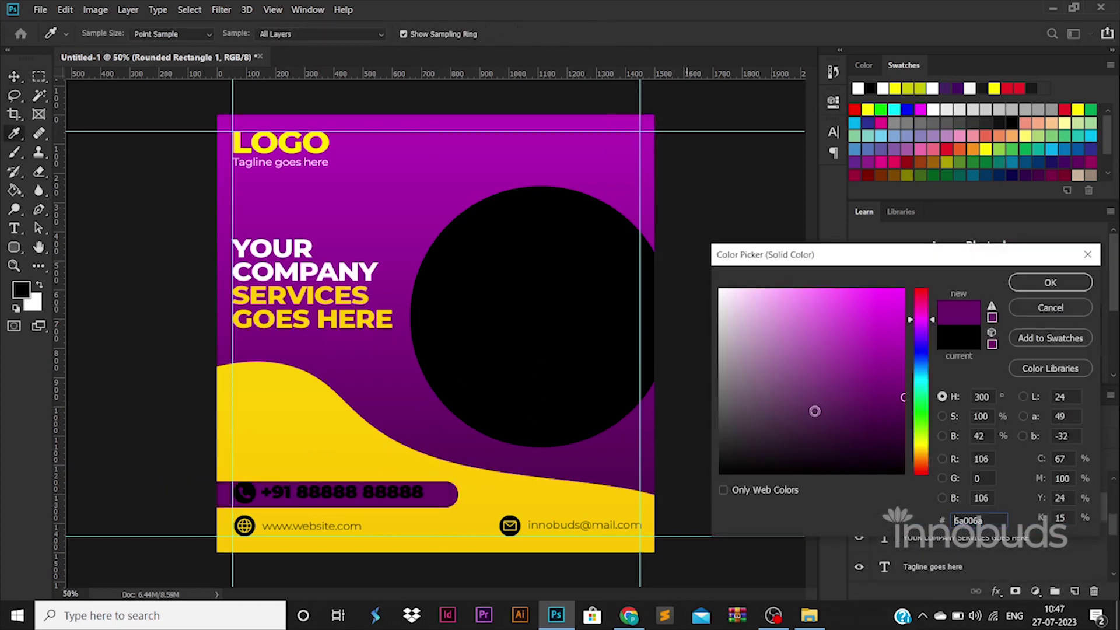
left_click(583, 476)
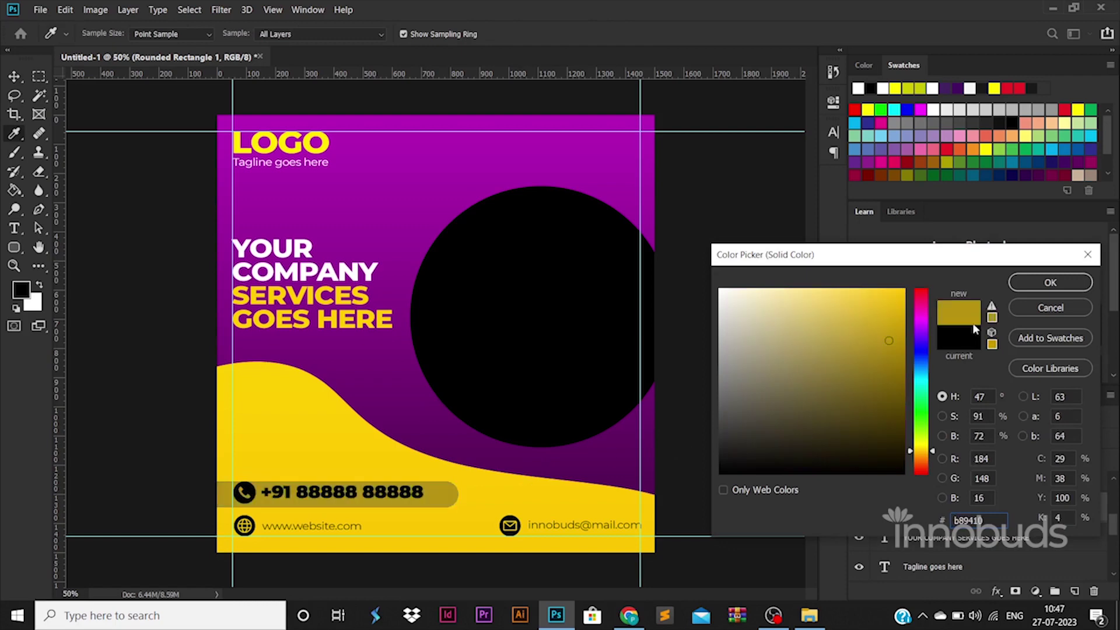
left_click(1030, 289)
key("shift+Left")
key("shift+Left")
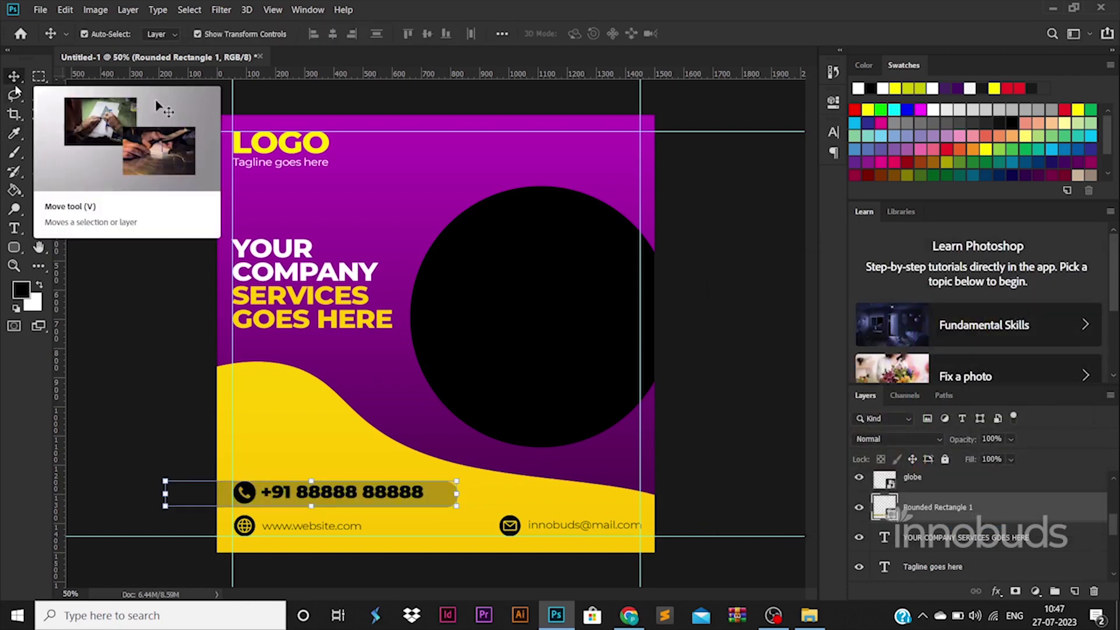
key("shift+Left")
key("shift+Left")
key("shift+Left")
key("Left")
key("Left")
key("Left")
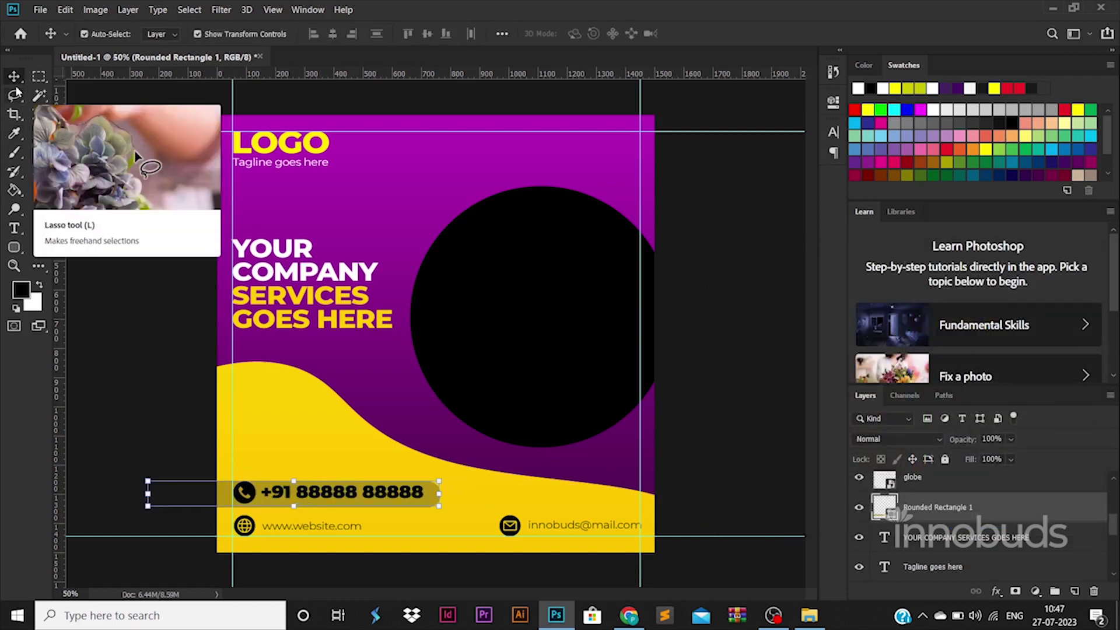
key("Left")
key("Left")
key("Left")
Stretch the bar slightly taller at the top
left_click(15, 93)
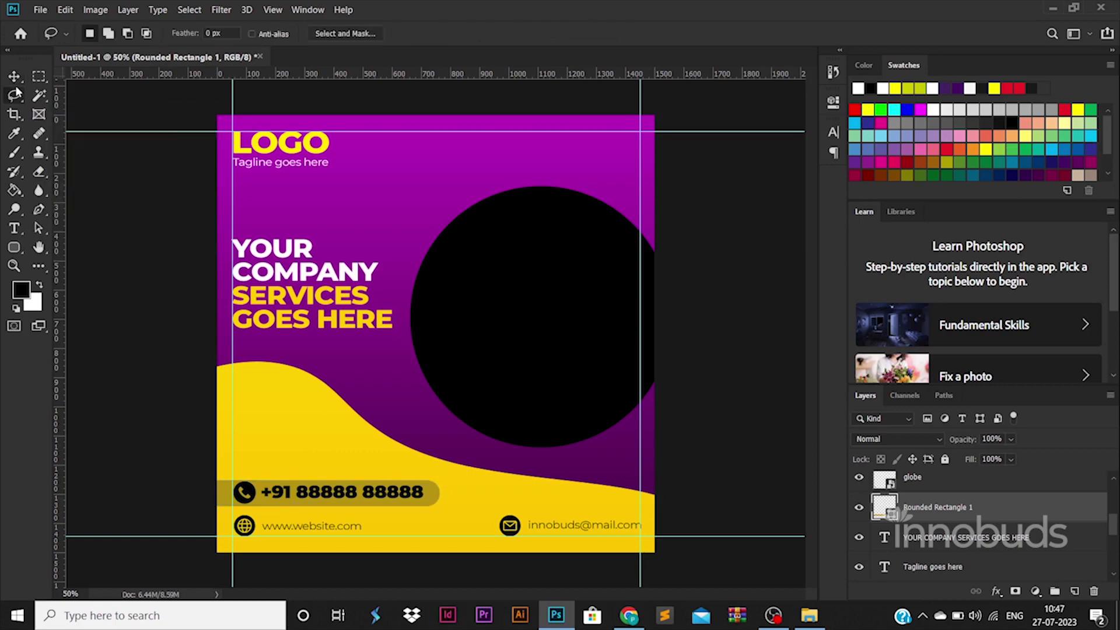
left_click(13, 77)
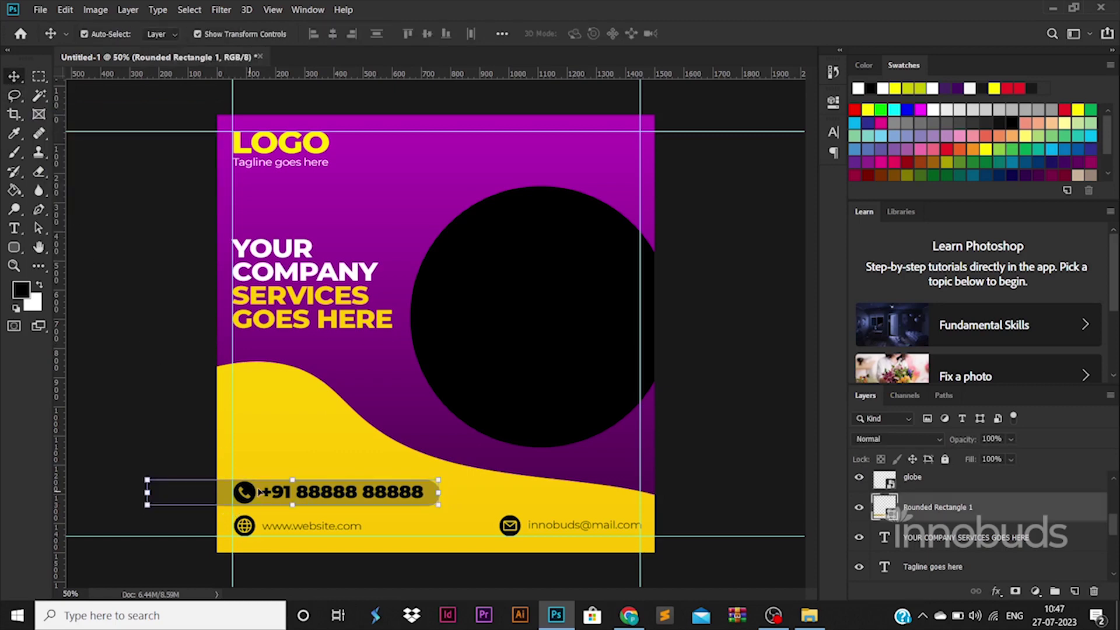
left_click_drag(293, 482, 289, 476)
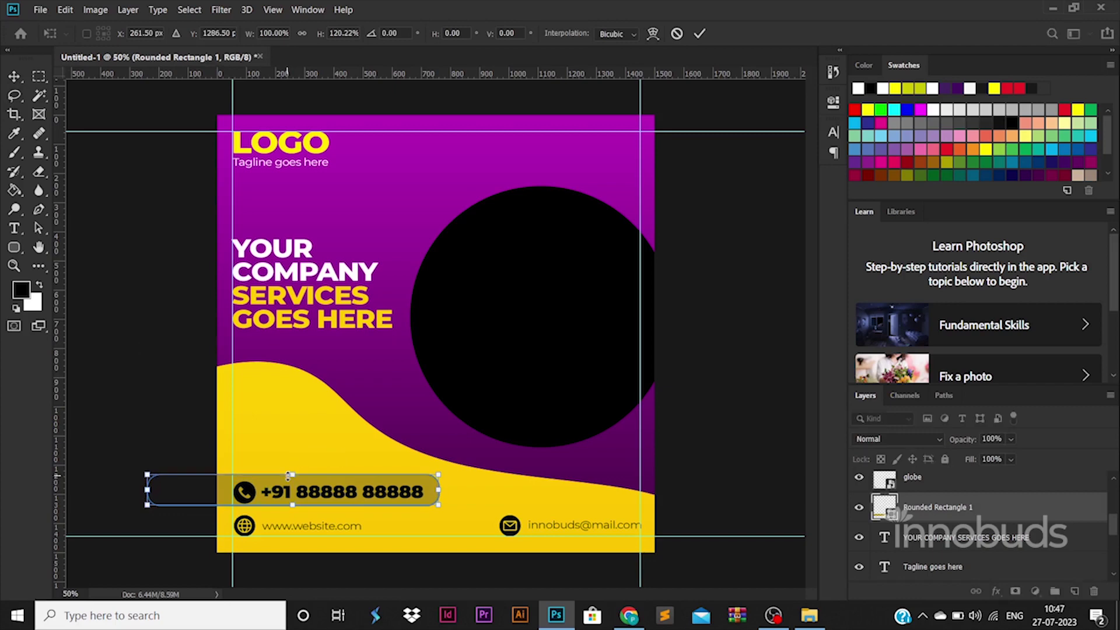
key("Return")
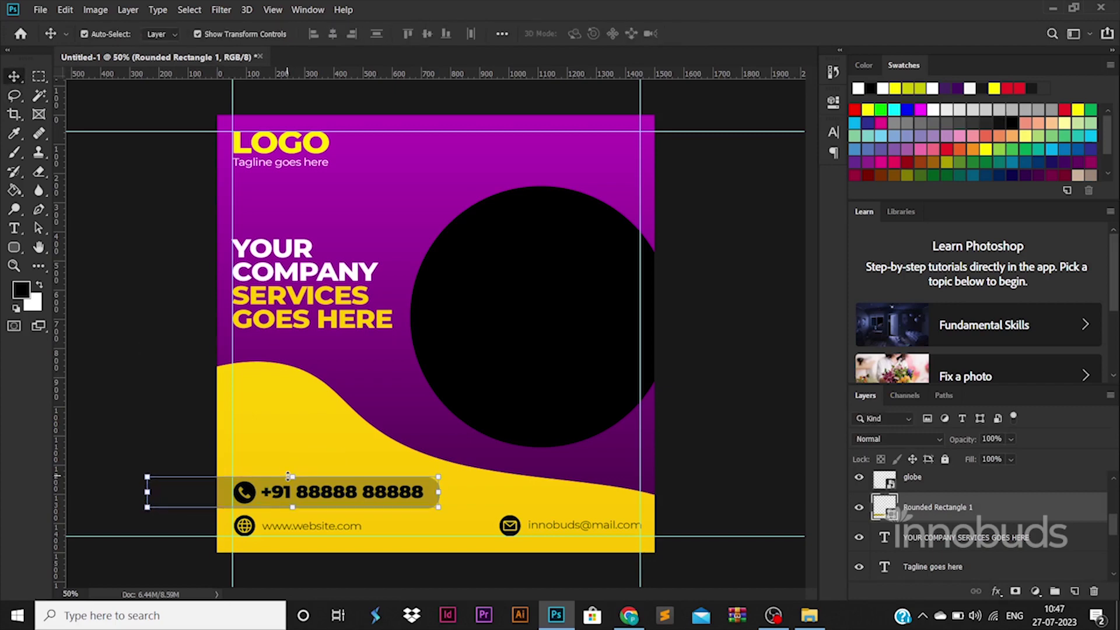
Add a soft Drop Shadow layer style to the bar
double_click(886, 508)
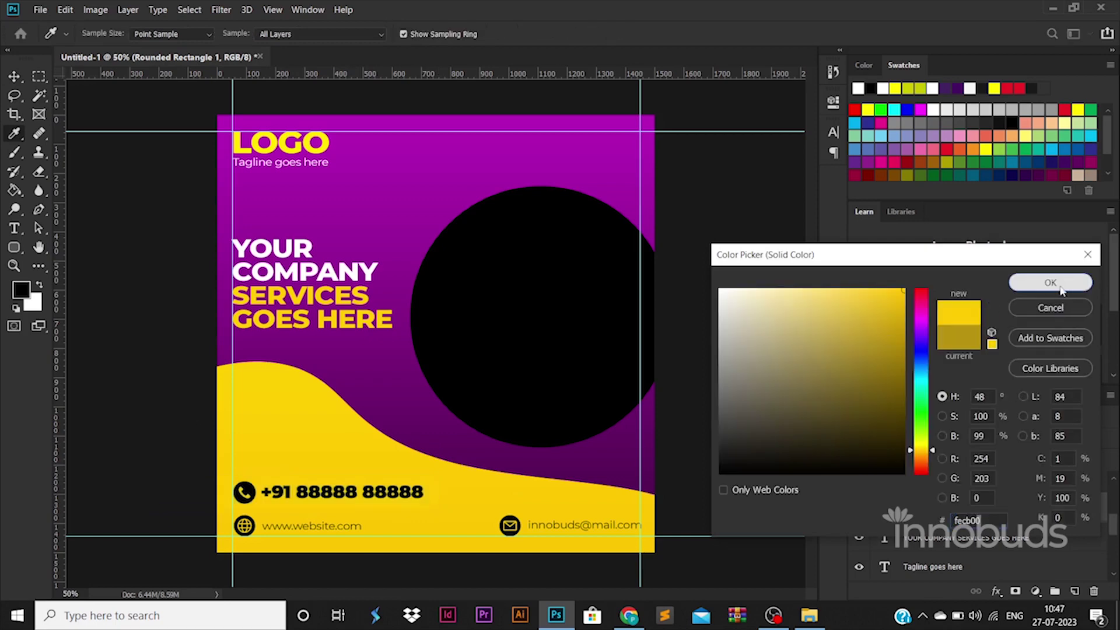
left_click(1050, 284)
double_click(1065, 514)
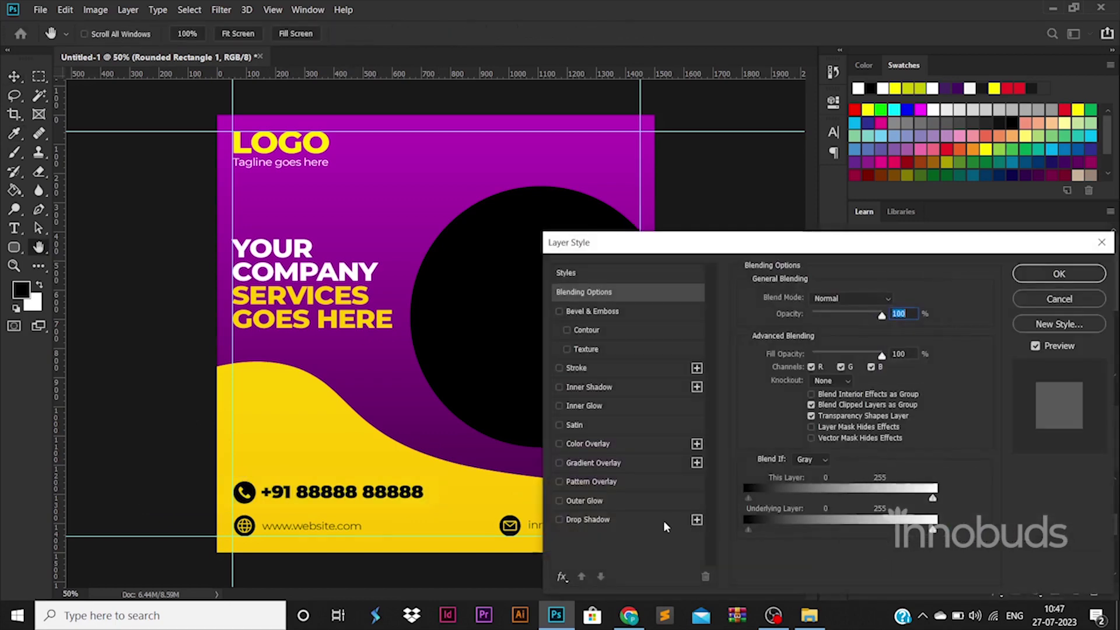
left_click(663, 520)
left_click_drag(817, 397, 808, 368)
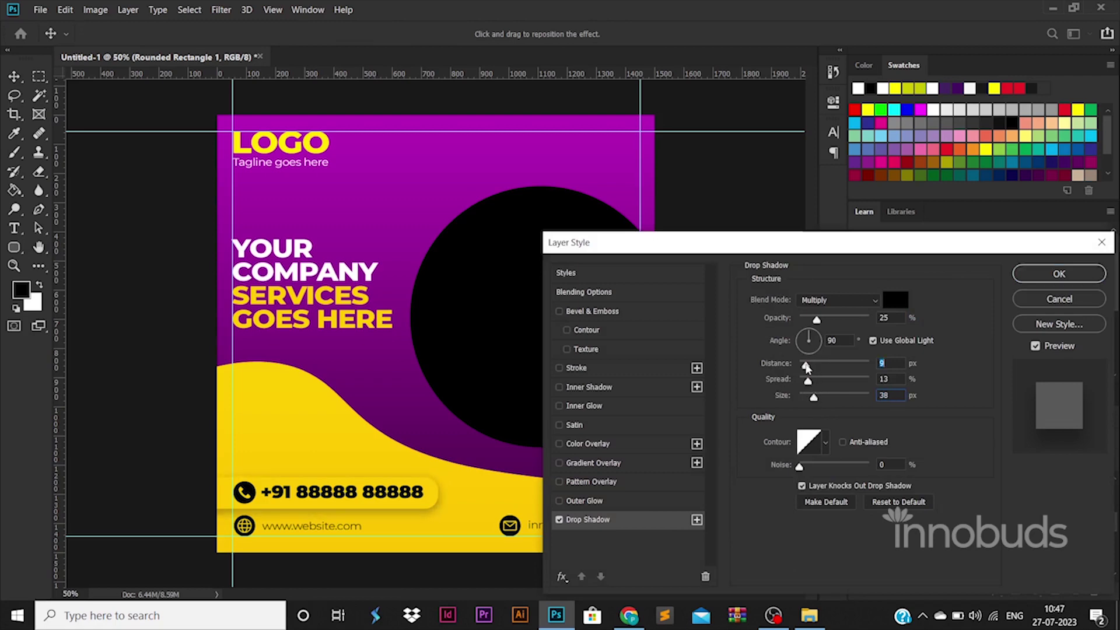
left_click(1059, 274)
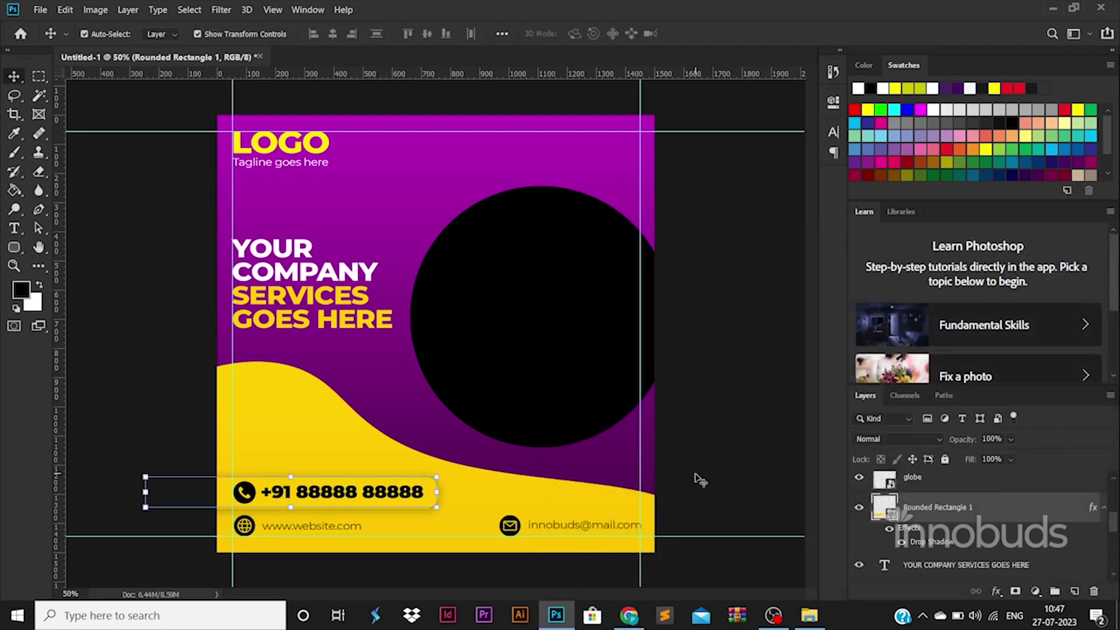
Change the bar's fill colour to white (ffffff)
double_click(896, 515)
type("f")
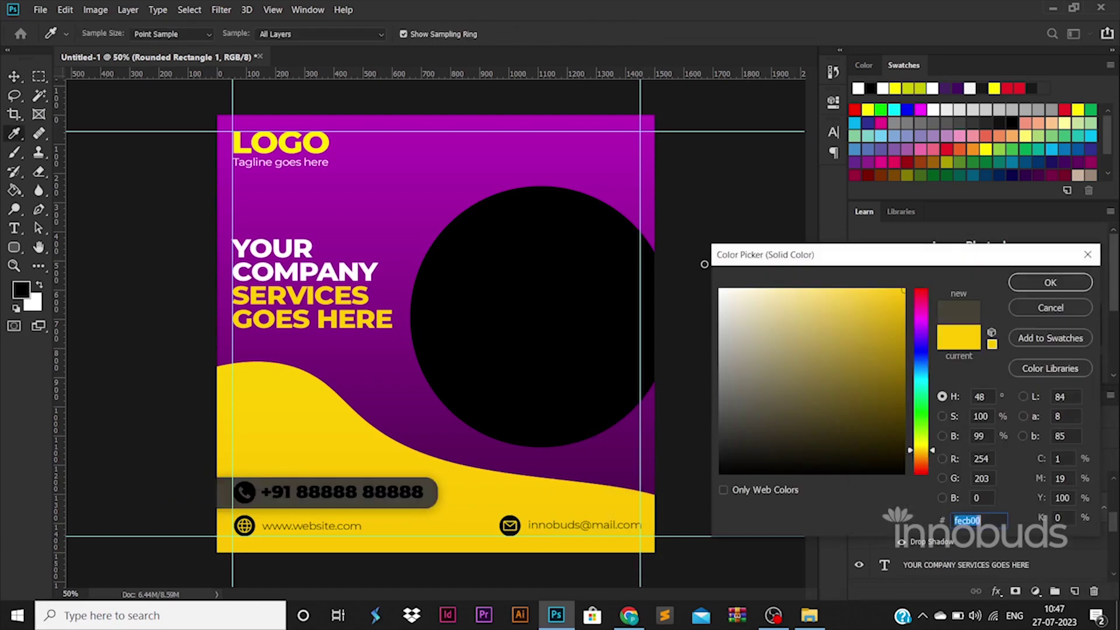
type("fffff")
left_click(1050, 282)
left_click(732, 439)
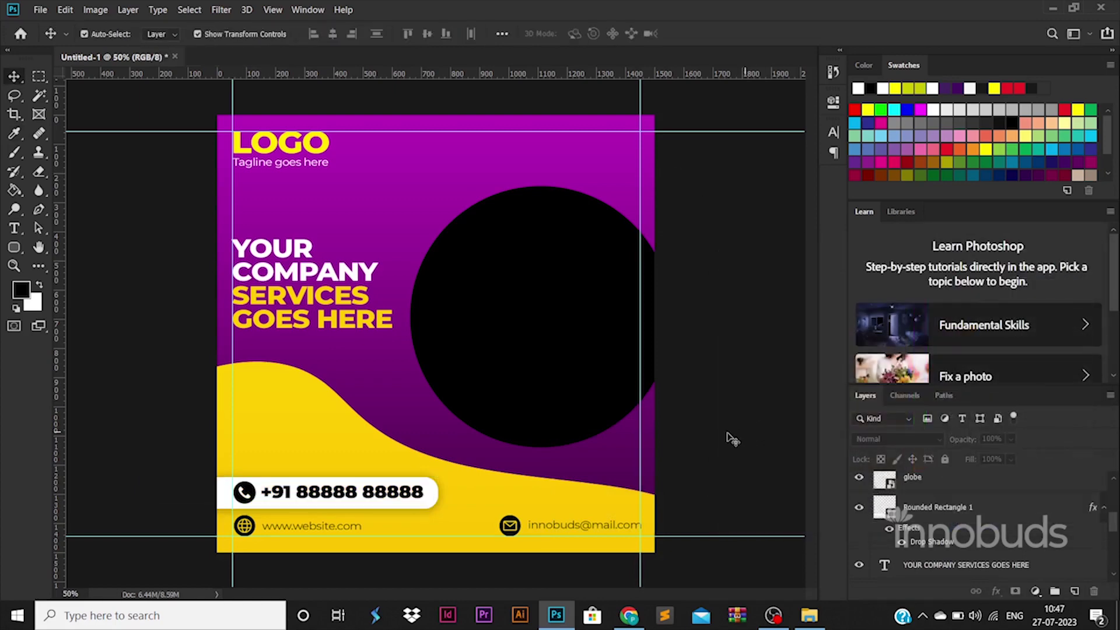
Duplicate the headline, retype it as Reach Us Today!!, and move it above the phone bar
left_click_drag(376, 300, 369, 426)
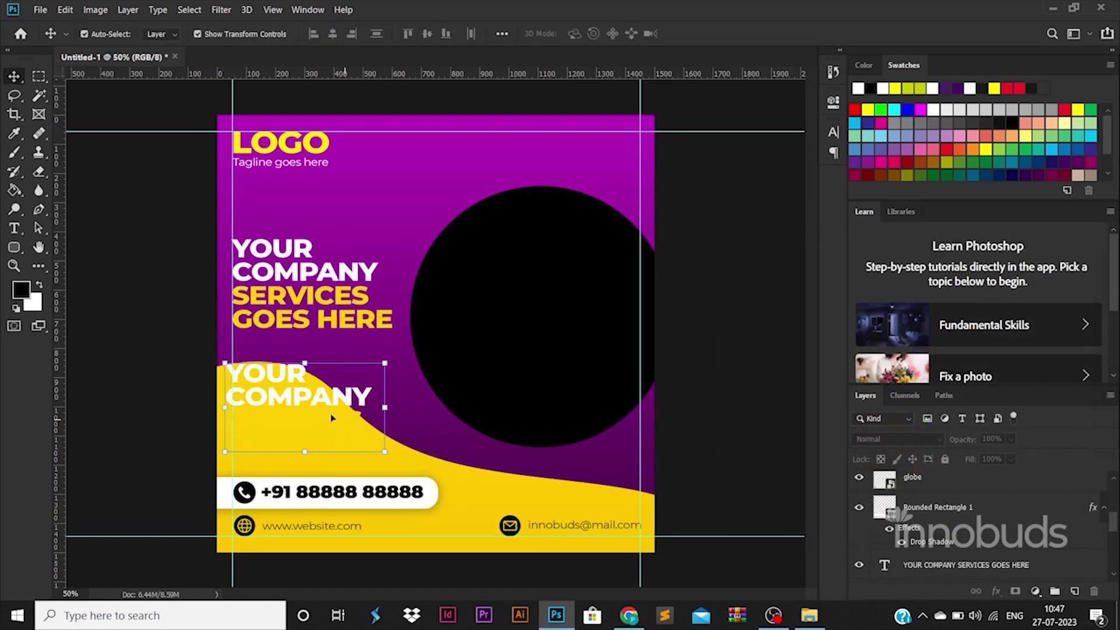
double_click(331, 412)
type("reac")
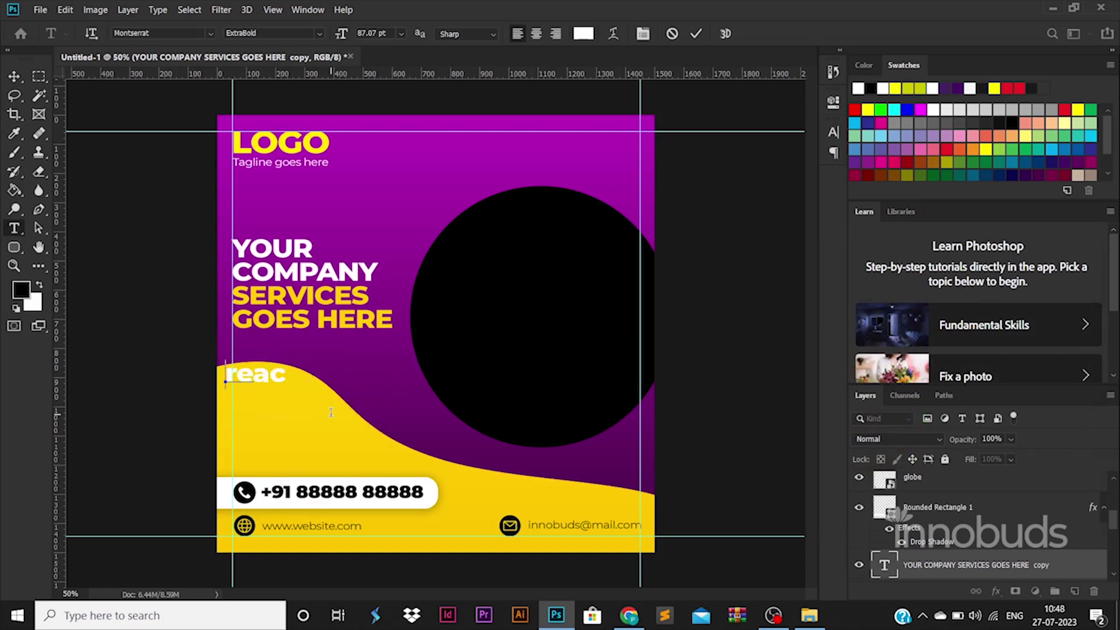
key("BackSpace")
key("BackSpace")
key("BackSpace")
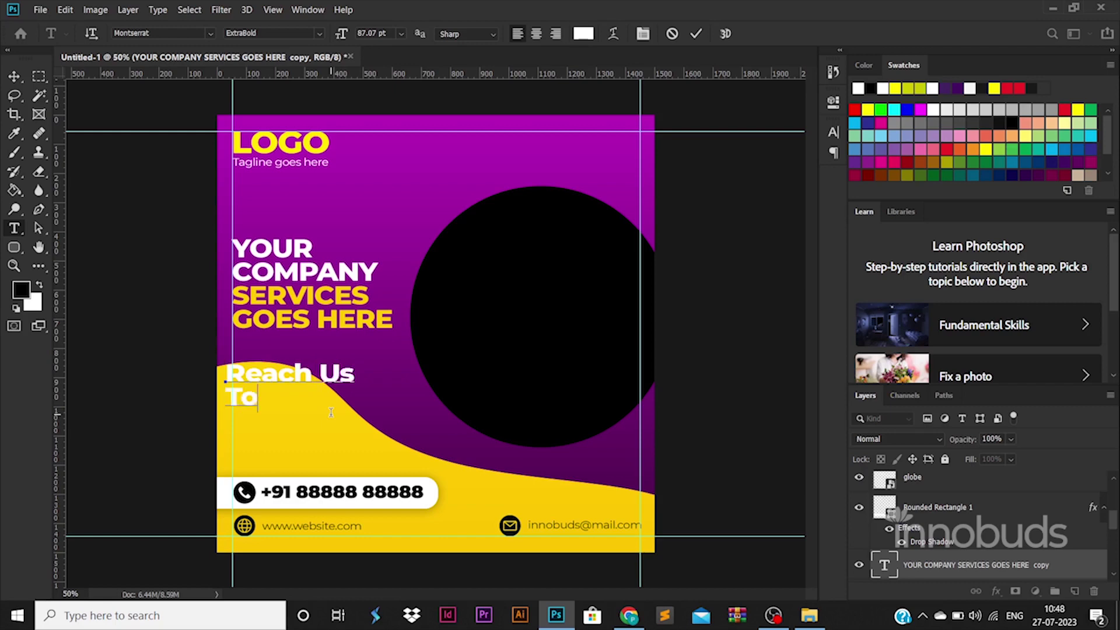
left_click(14, 75)
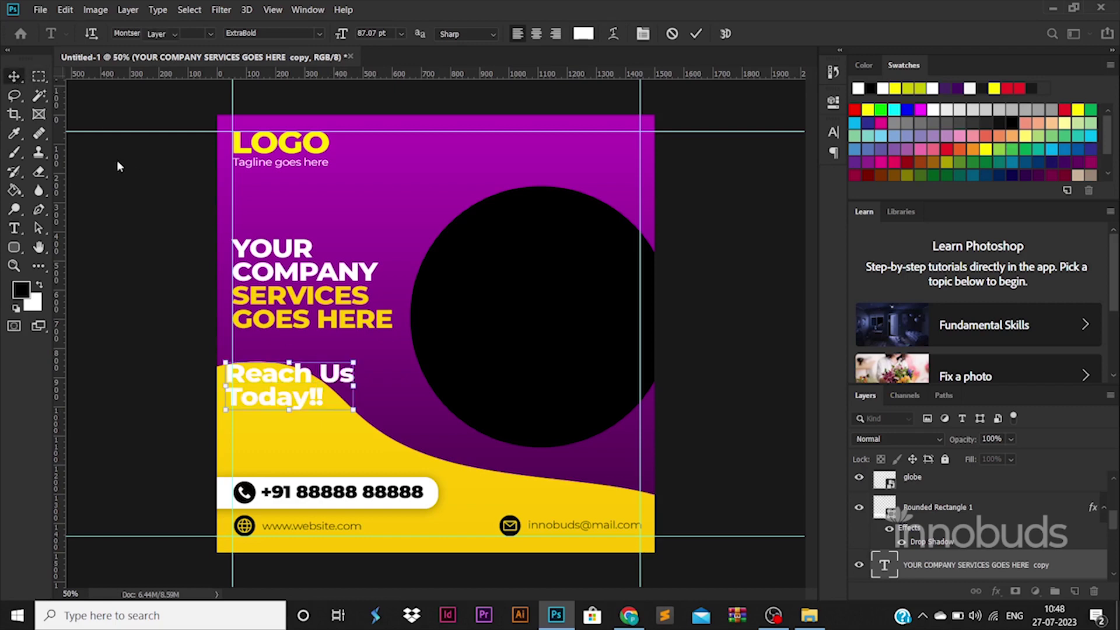
mouse_move(353, 364)
left_mouse_down()
mouse_move(361, 423)
mouse_move(346, 427)
left_mouse_up()
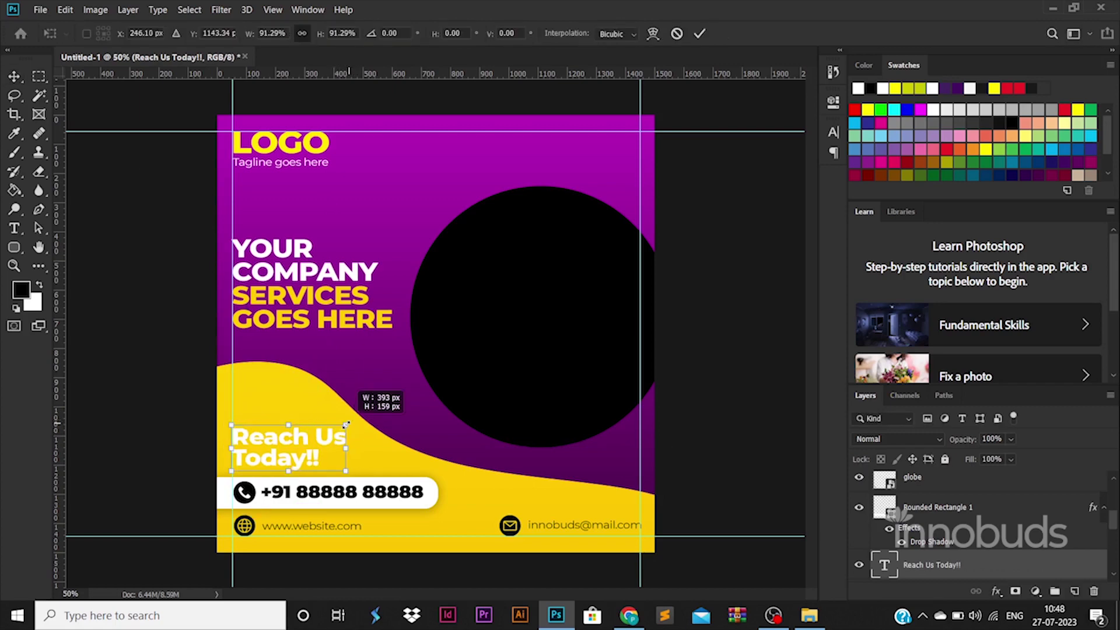
Make the Reach Us Today!! heading black
double_click(326, 446)
left_click(584, 33)
type("000000")
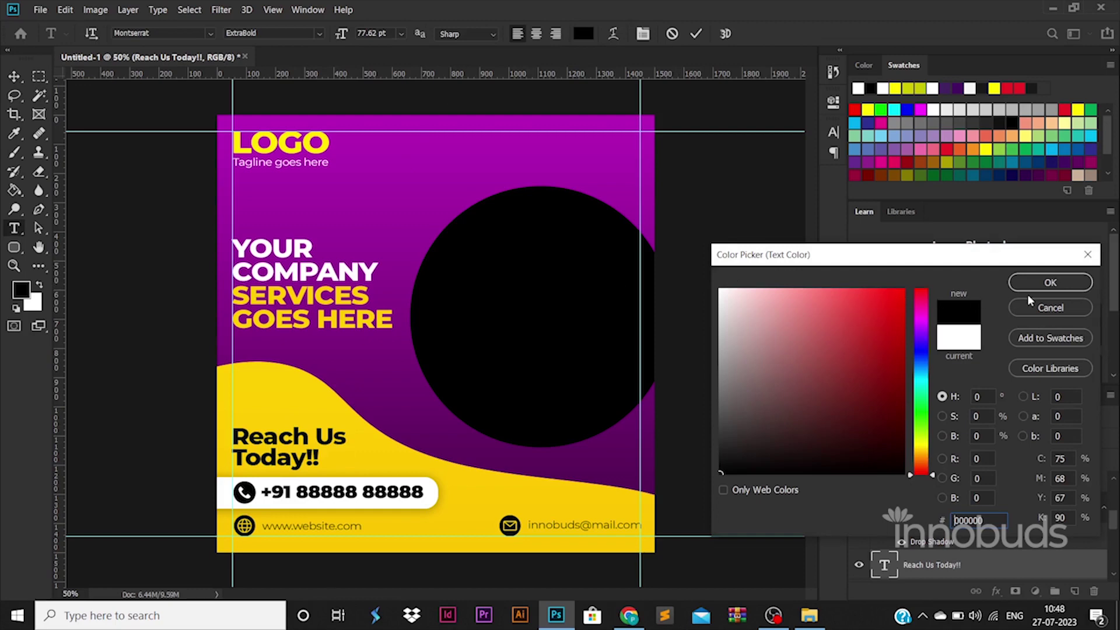
left_click(1036, 285)
left_click(14, 76)
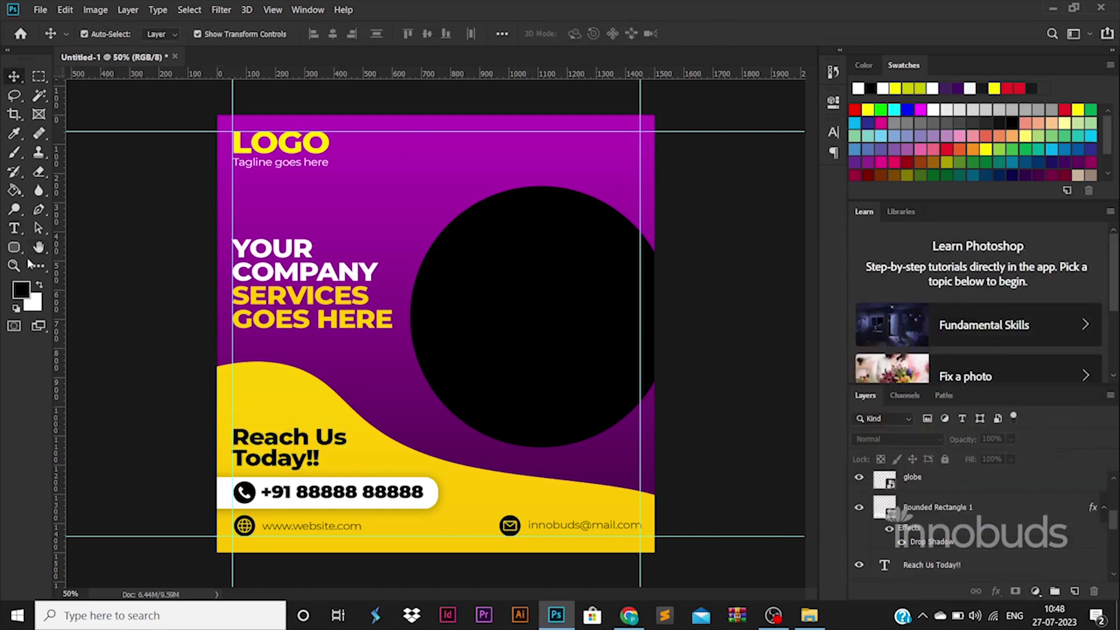
Draw a small circle above the headline and fill it dark purple
right_click(14, 247)
left_click(64, 274)
mouse_move(342, 178)
left_mouse_down()
mouse_move(397, 250)
mouse_move(420, 260)
left_mouse_up()
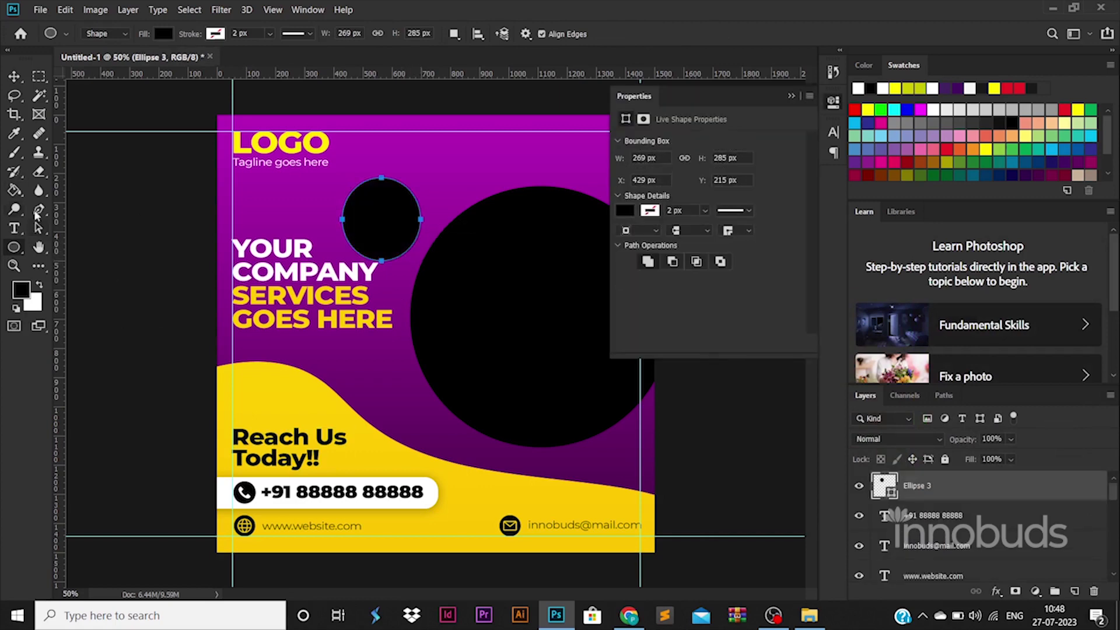
double_click(887, 490)
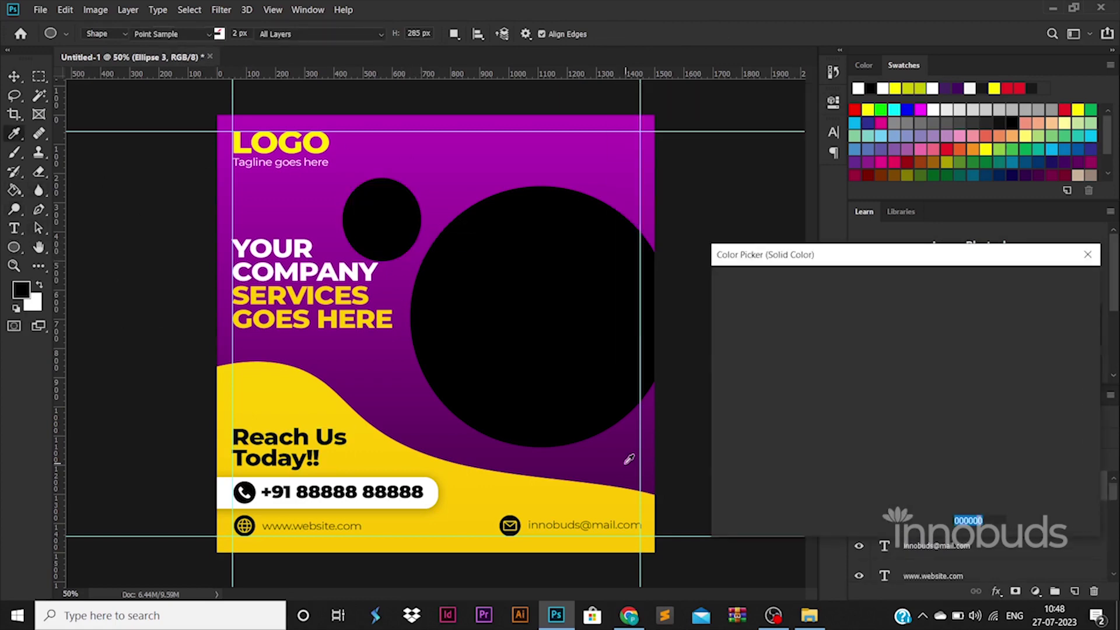
left_click(903, 407)
left_click(1048, 286)
Warp the small circle into an irregular blob shape
key("ctrl+t")
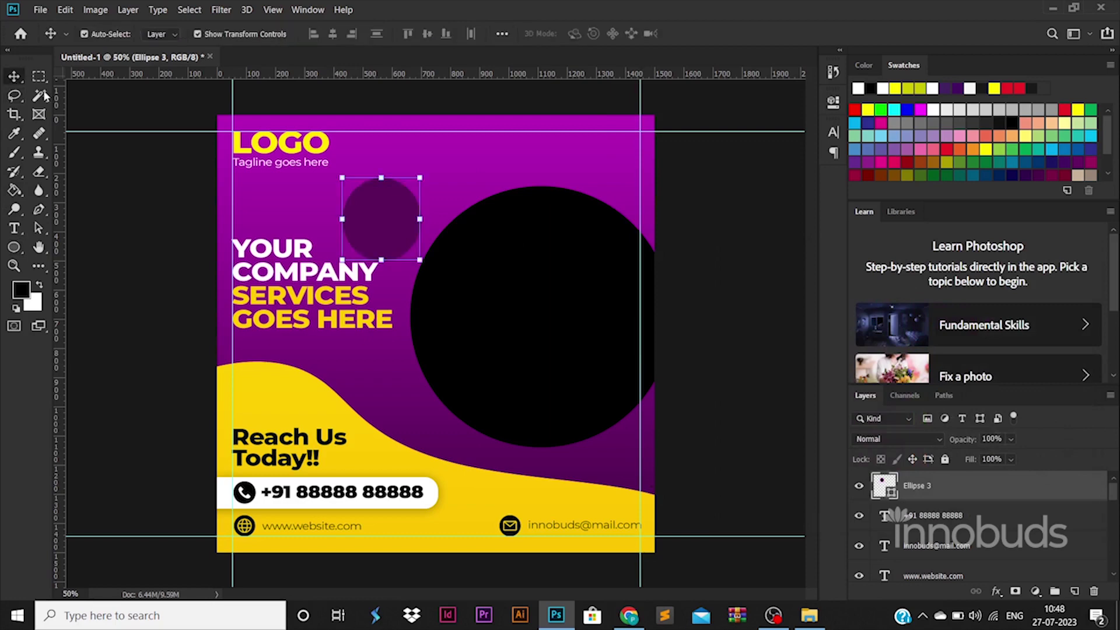
right_click(381, 197)
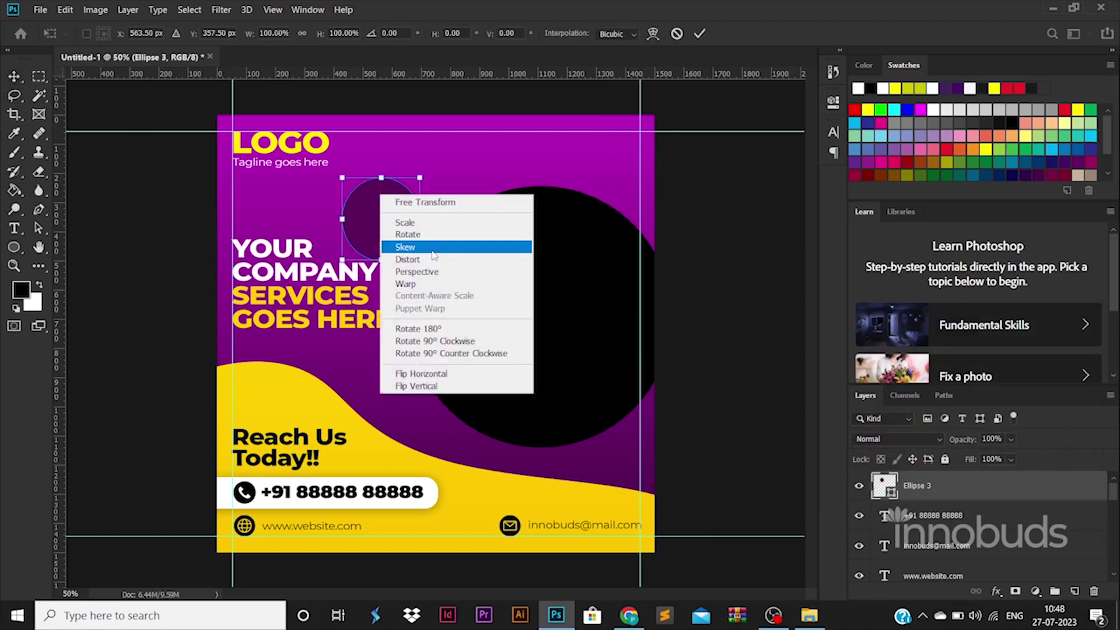
left_click(406, 284)
mouse_move(420, 228)
left_mouse_down()
mouse_move(407, 198)
mouse_move(350, 222)
left_mouse_up()
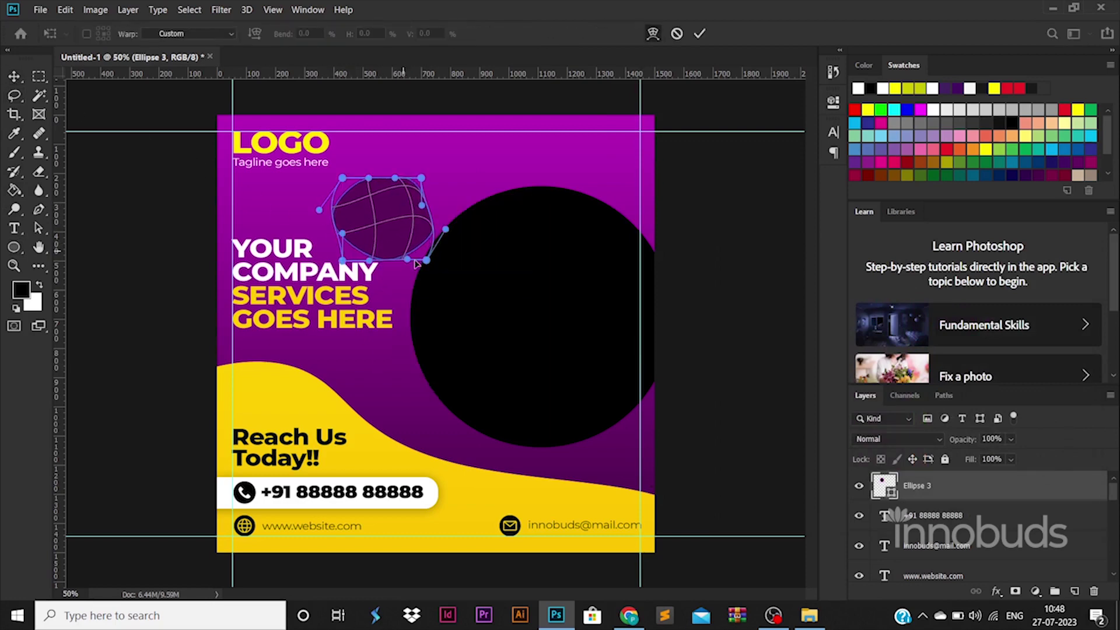
left_click_drag(403, 260, 415, 213)
key("Return")
Duplicate the blob around the canvas, behind the big circle, at top and lower-left
mouse_move(917, 485)
left_mouse_down()
mouse_move(985, 598)
mouse_move(934, 523)
left_mouse_up()
mouse_move(407, 206)
left_mouse_down()
mouse_move(437, 222)
mouse_move(627, 220)
left_mouse_up()
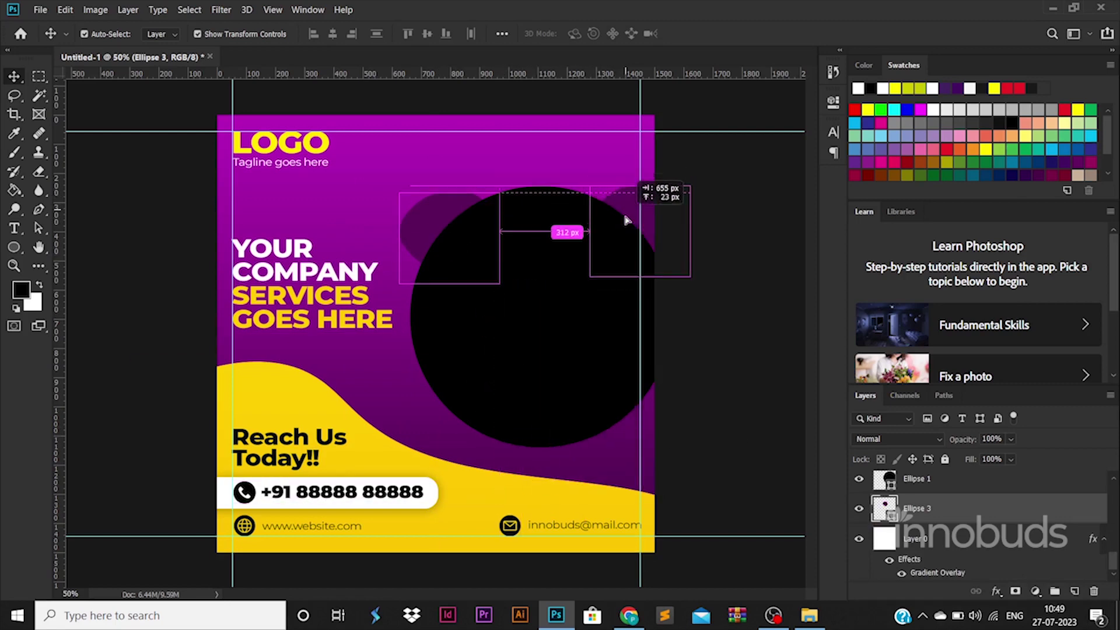
mouse_move(626, 221)
left_mouse_down()
mouse_move(240, 143)
mouse_move(391, 455)
left_mouse_up()
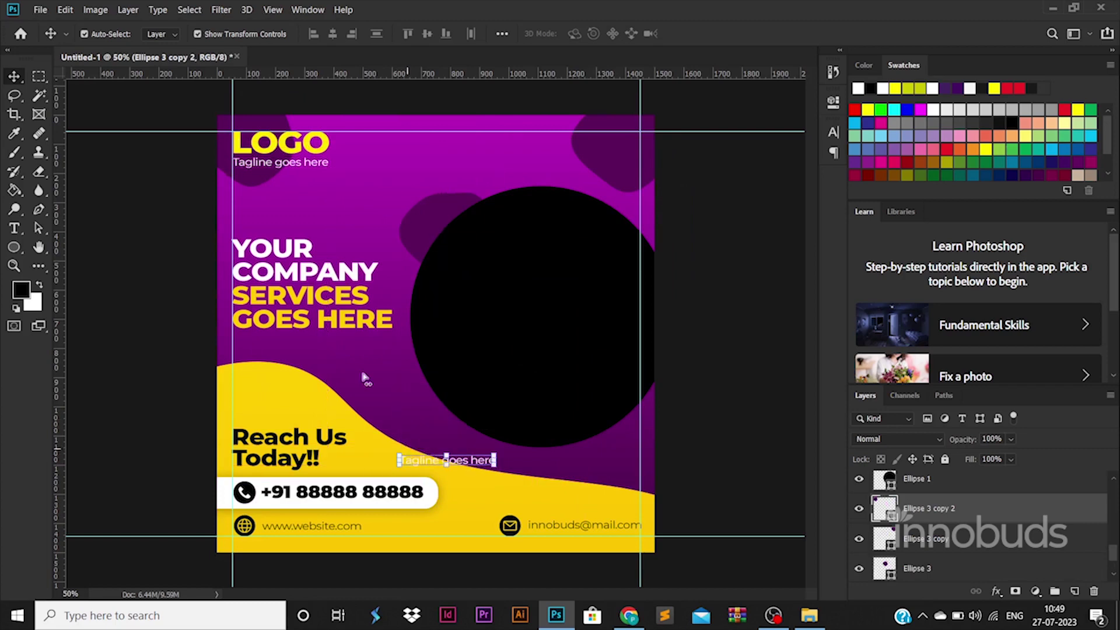
left_click(152, 199)
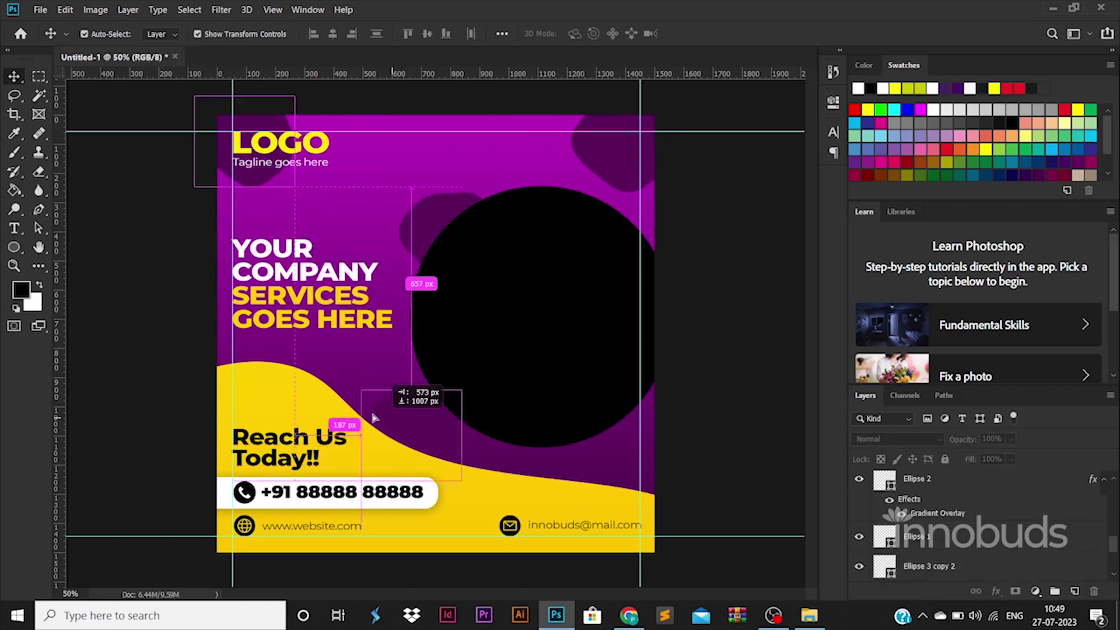
left_click_drag(226, 142, 310, 380)
Group the four blob layers and set the group to 50% opacity
scroll(933, 525, "down", 3)
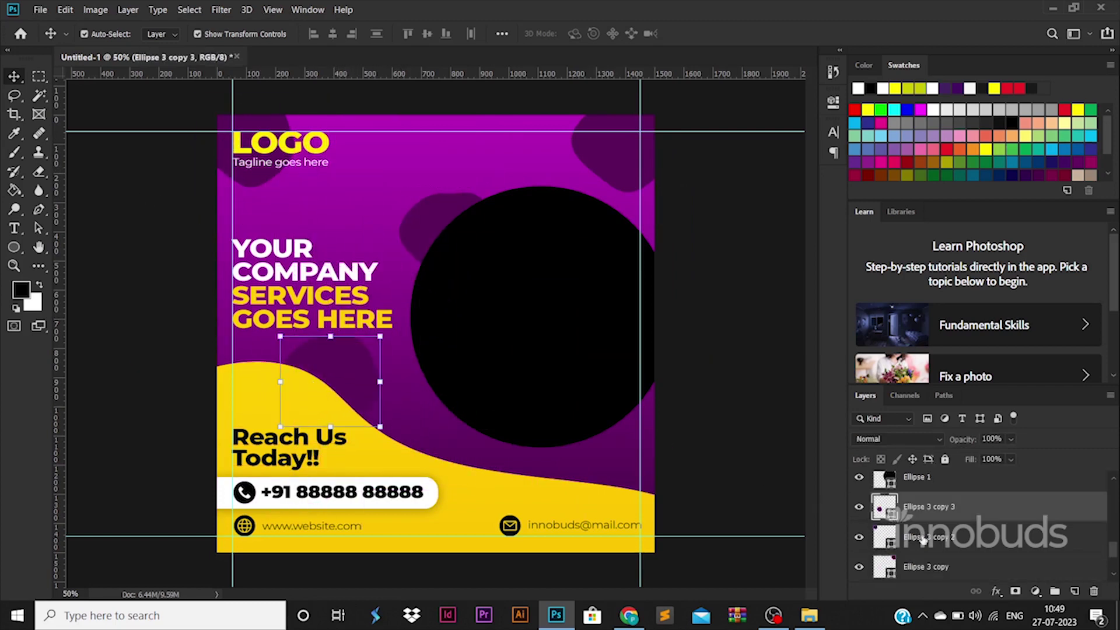
left_click(932, 567, "shift")
key("ctrl+g")
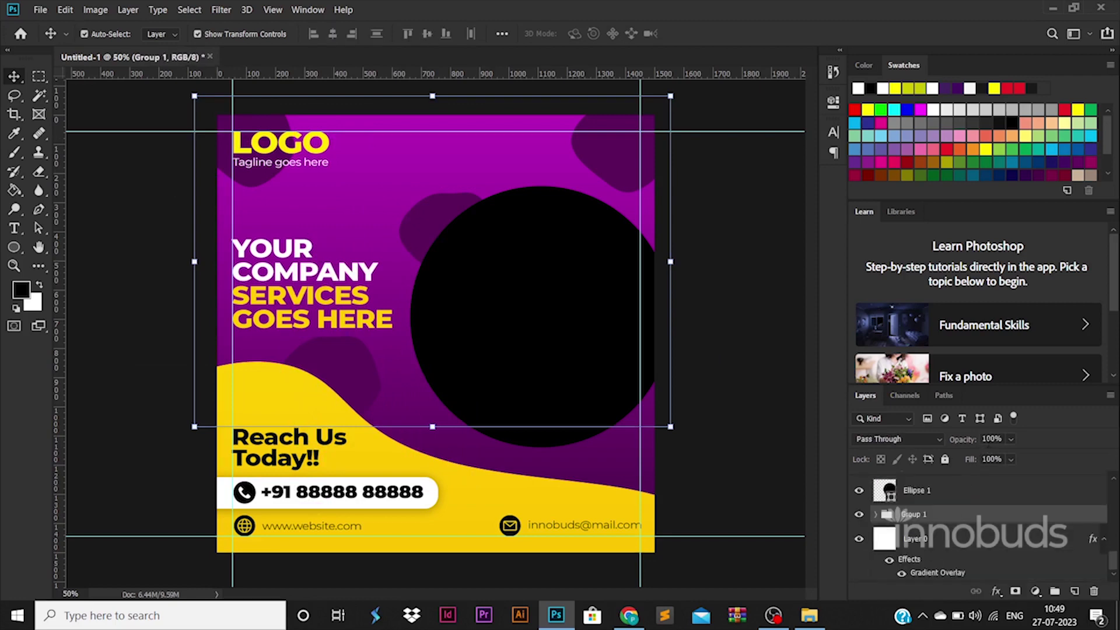
type("50")
key("Return")
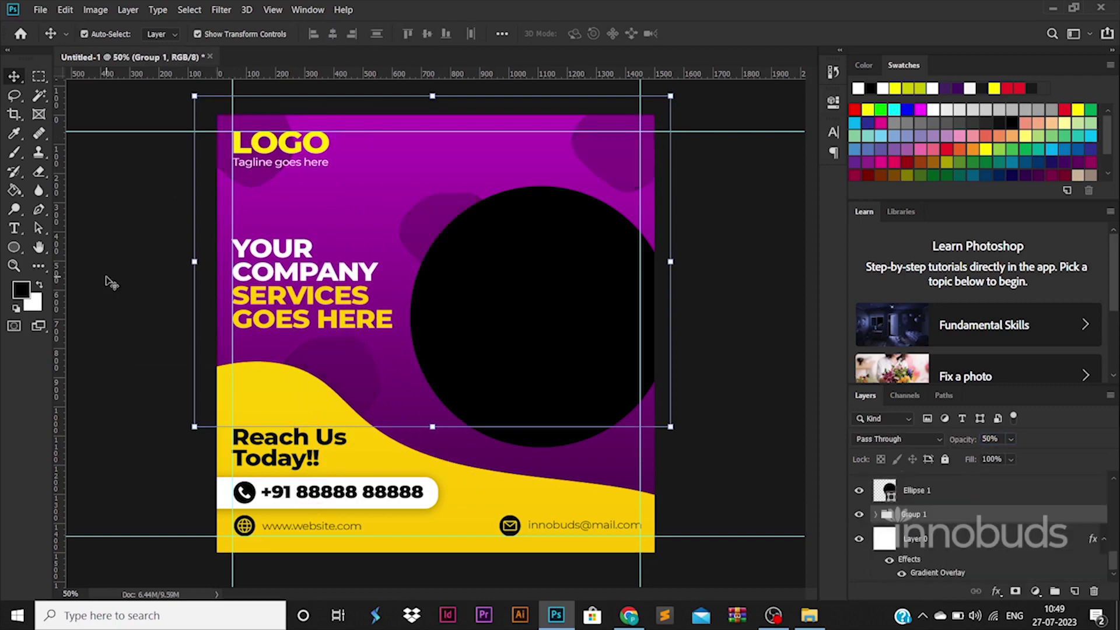
Save the poster as poster.psd in folder 55 with maximize compatibility
left_click(107, 279)
key("ctrl+shift+s")
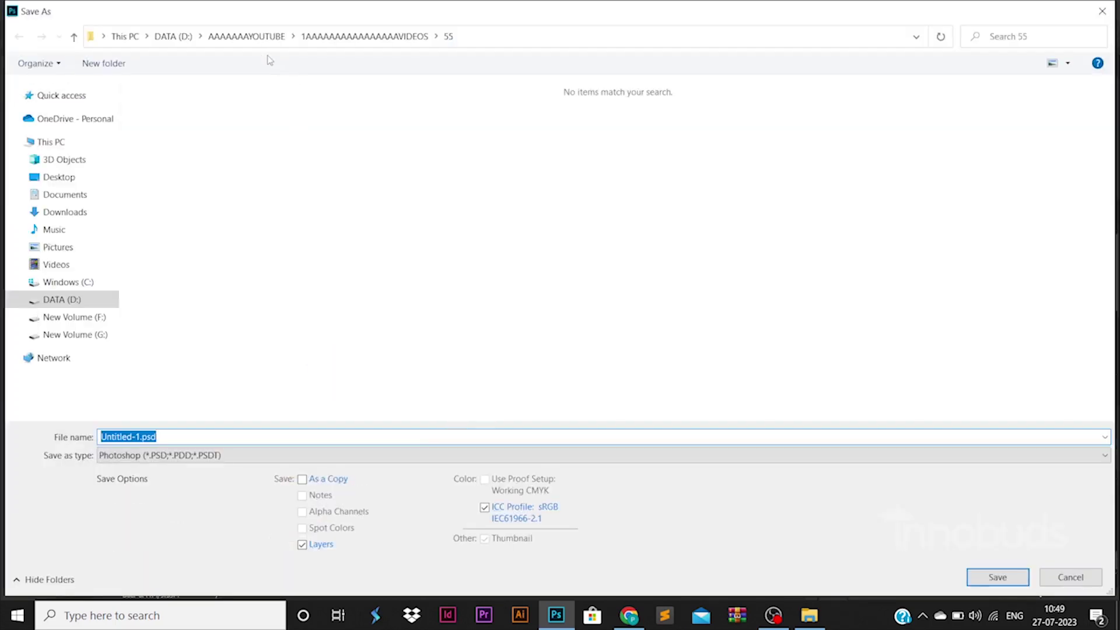
left_click(365, 36)
double_click(898, 237)
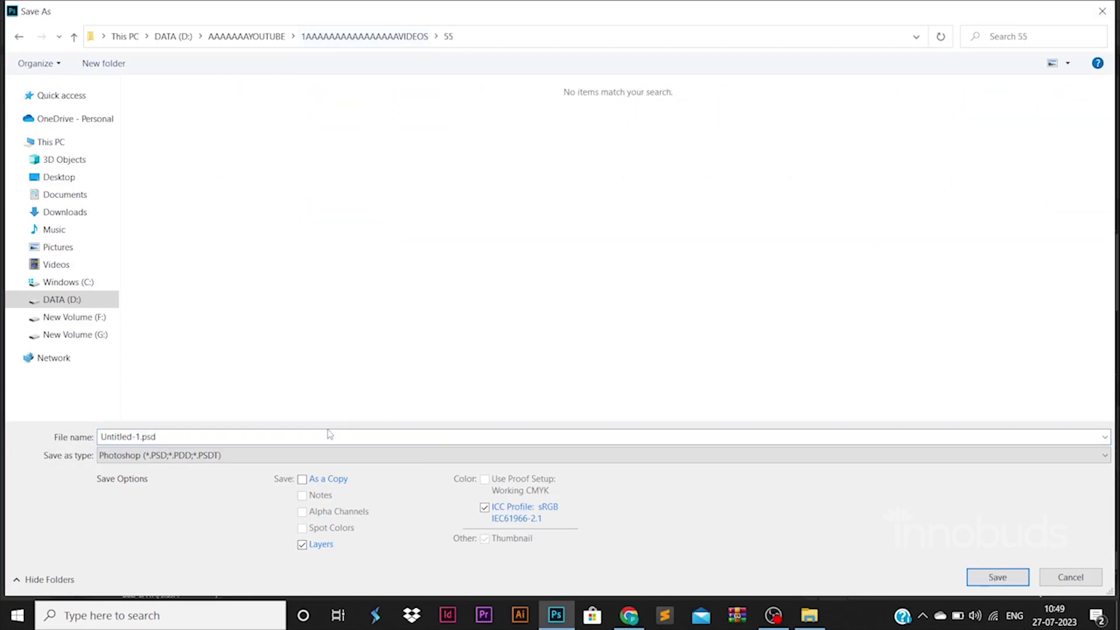
type("poster")
key("Return")
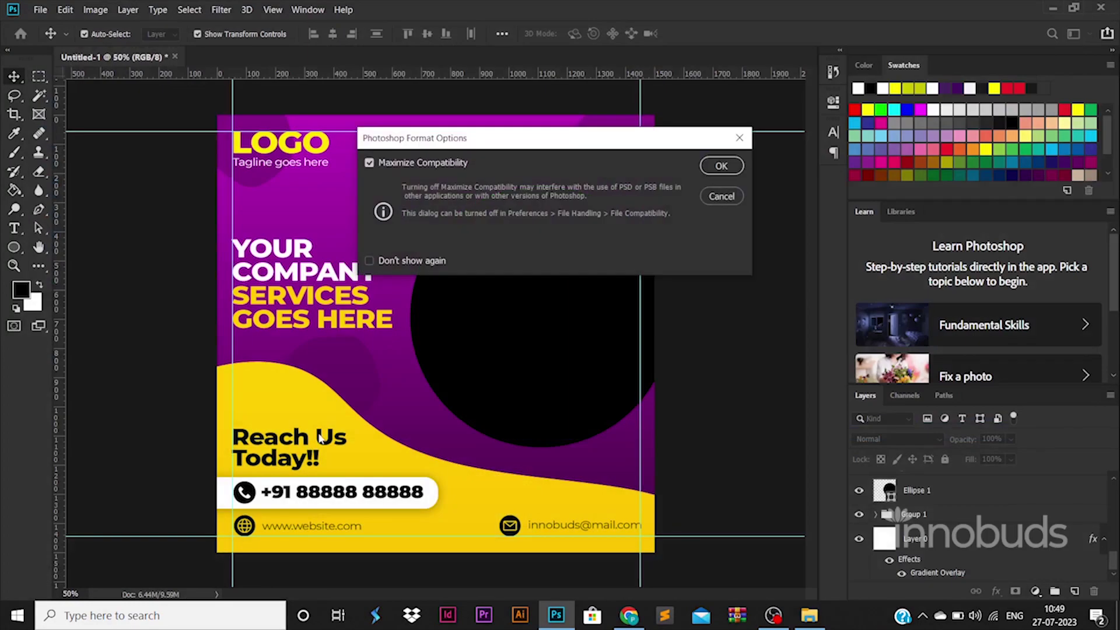
key("Return")
Drag the woman-at-laptop photo from folder 55 onto the poster's right half
left_click(359, 47)
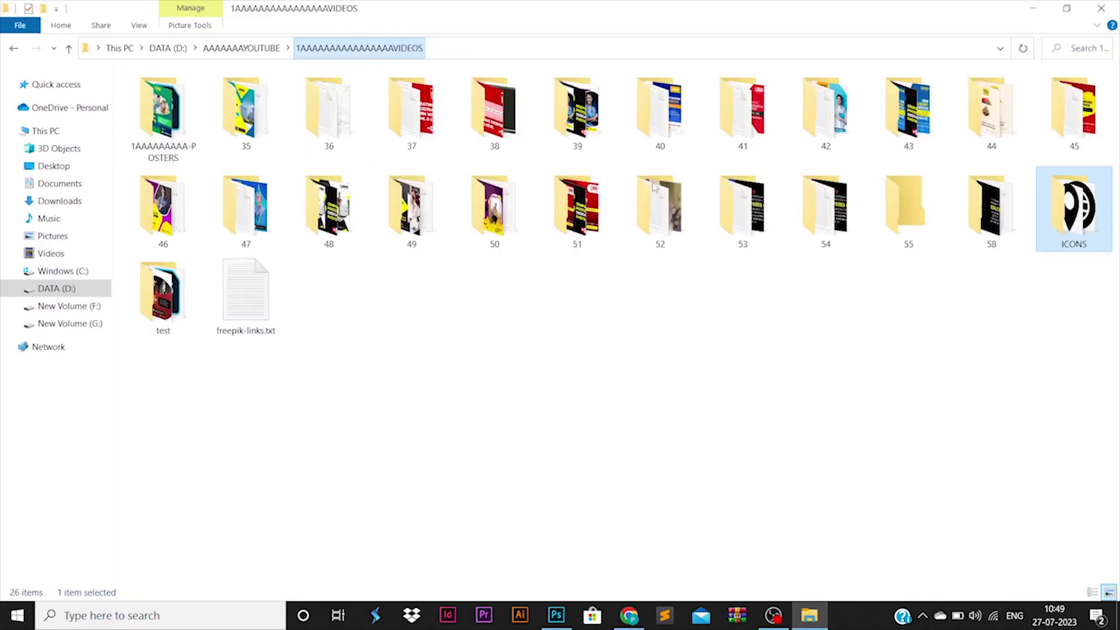
double_click(916, 219)
left_click(238, 115)
left_click_drag(238, 116, 575, 312)
mouse_move(566, 124)
left_mouse_down()
mouse_move(657, 124)
mouse_move(637, 208)
left_mouse_up()
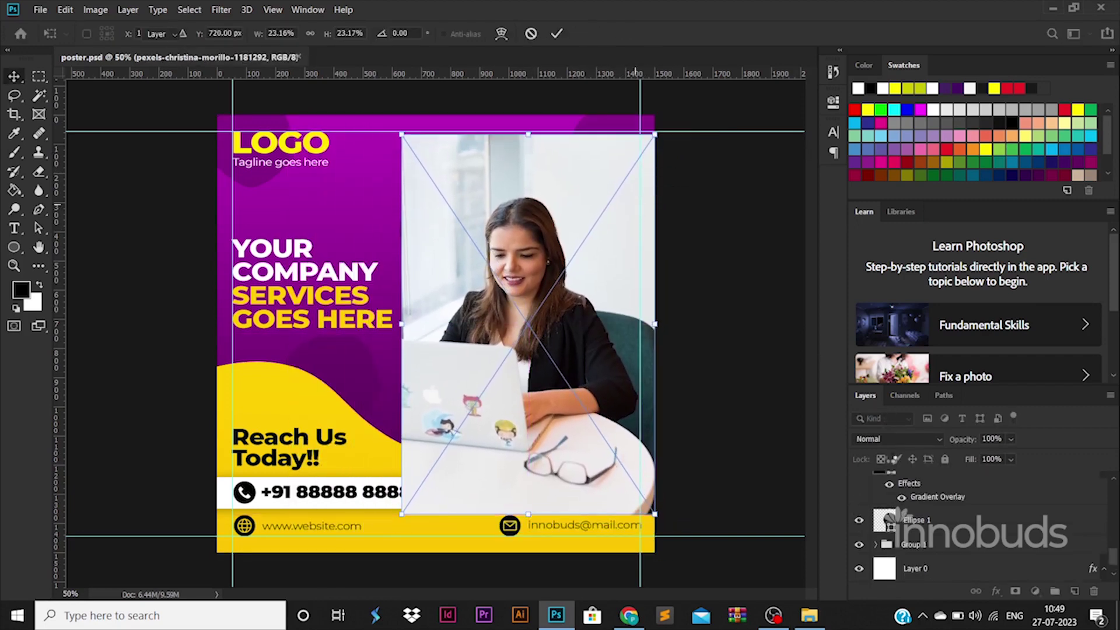
Commit the placed photo, load Ellipse 1 as a selection, and rasterize the photo layer
key("Return")
left_click(890, 521, "ctrl")
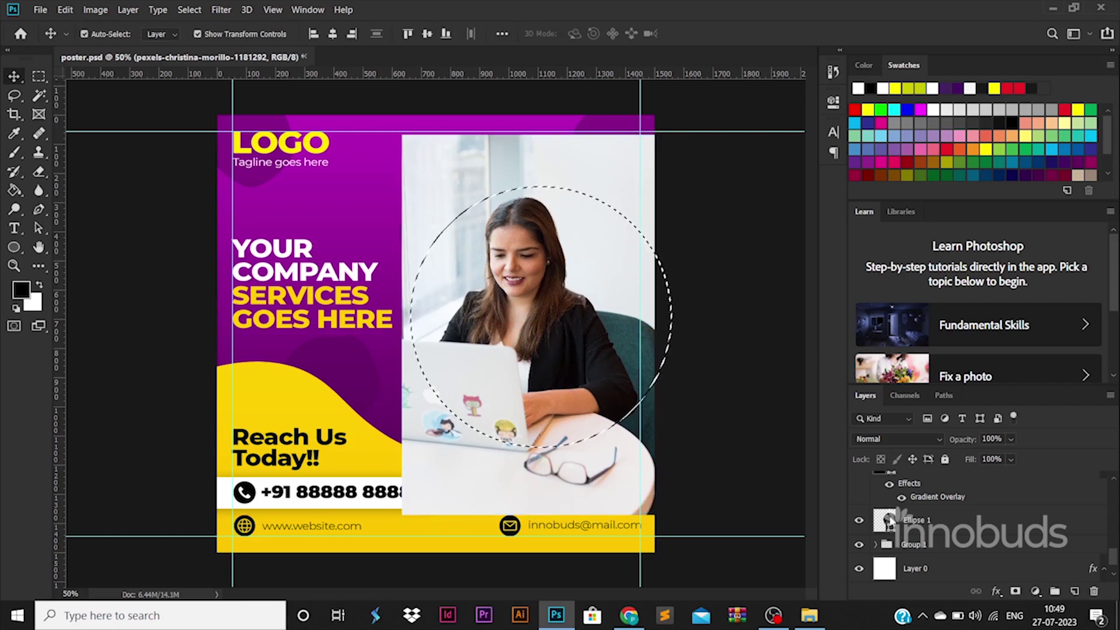
right_click(453, 209)
left_click(514, 209)
right_click(941, 477)
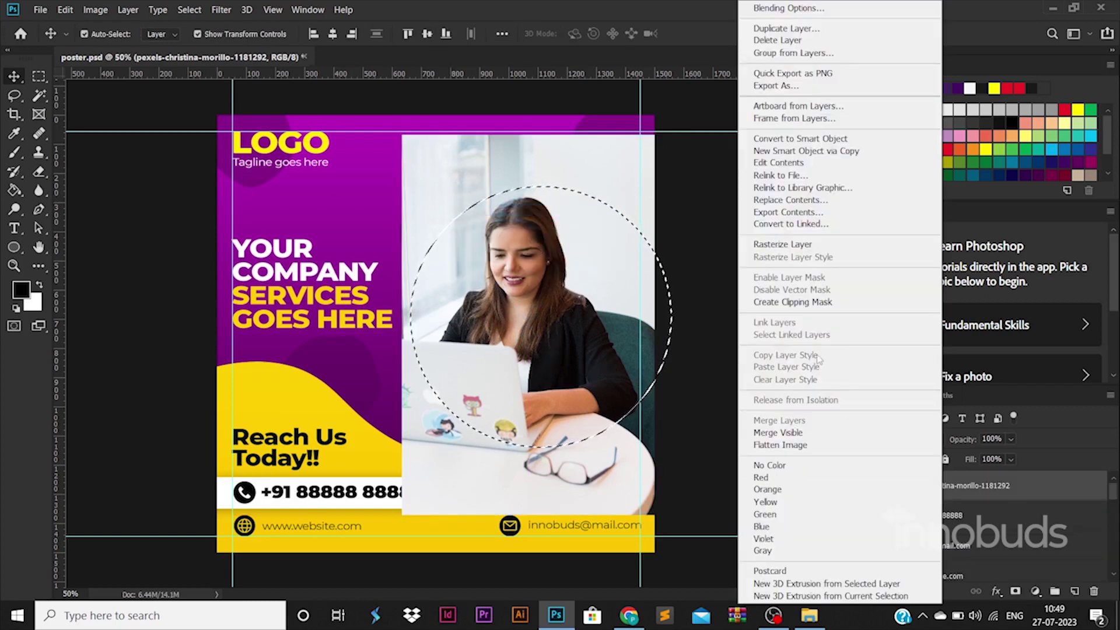
left_click(788, 246)
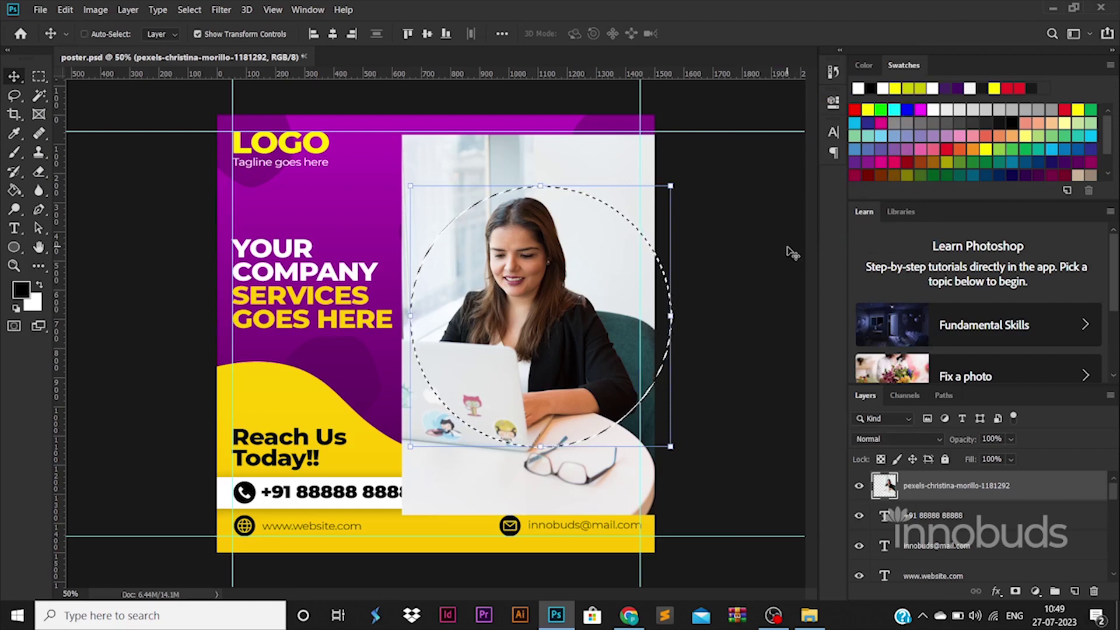
Delete the photo outside the circle and enlarge the circular photo slightly
key("ctrl+shift+i")
key("Delete")
key("ctrl+d")
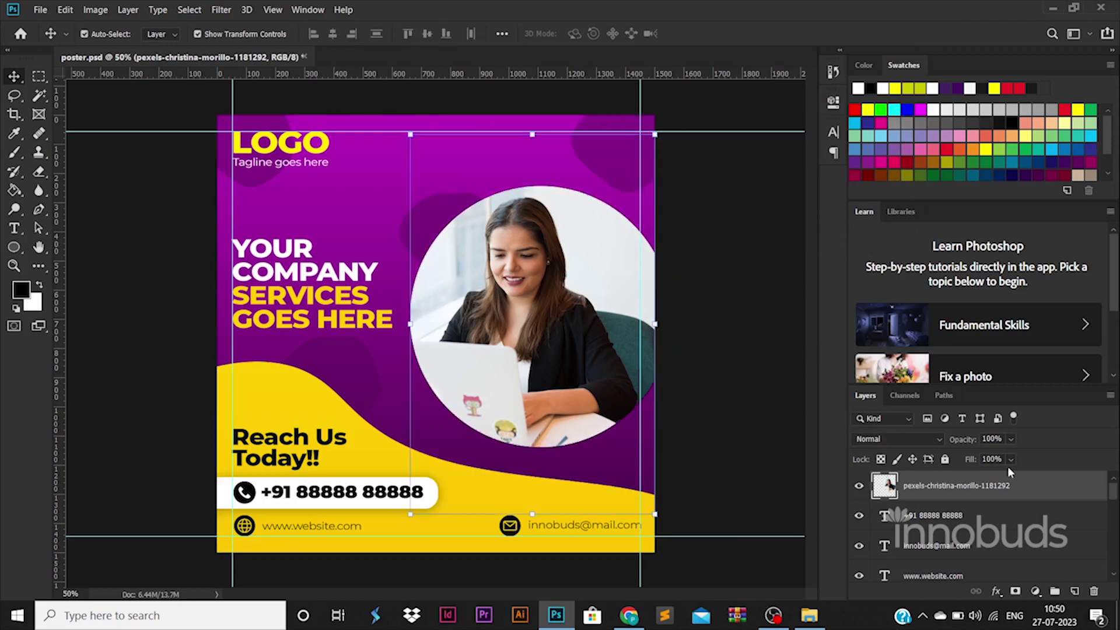
key("ctrl+t")
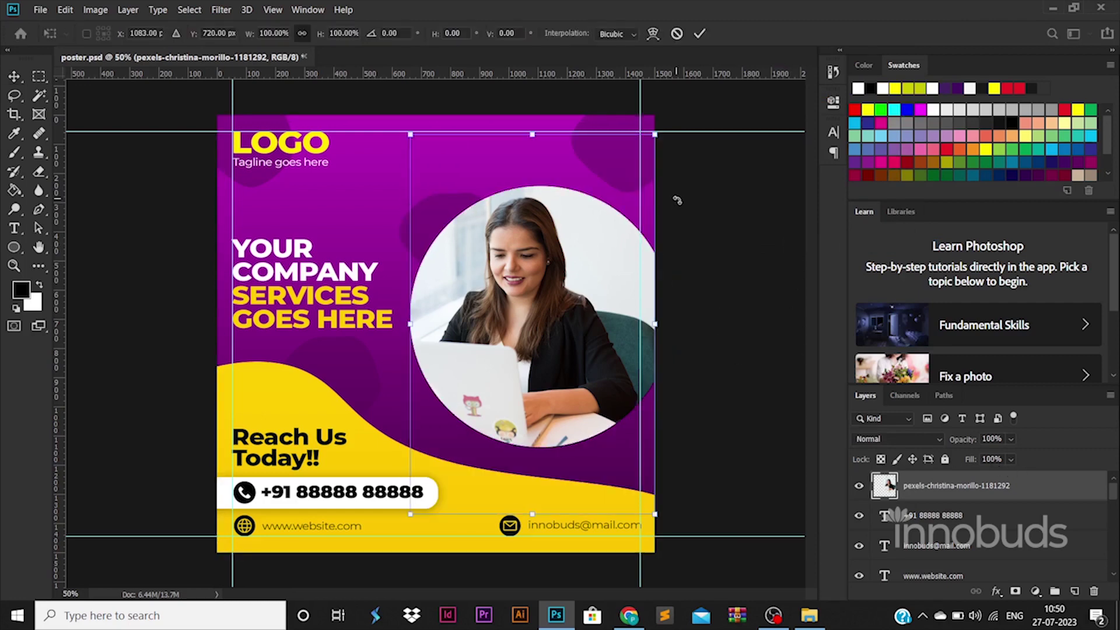
left_click_drag(655, 134, 660, 126)
key("Return")
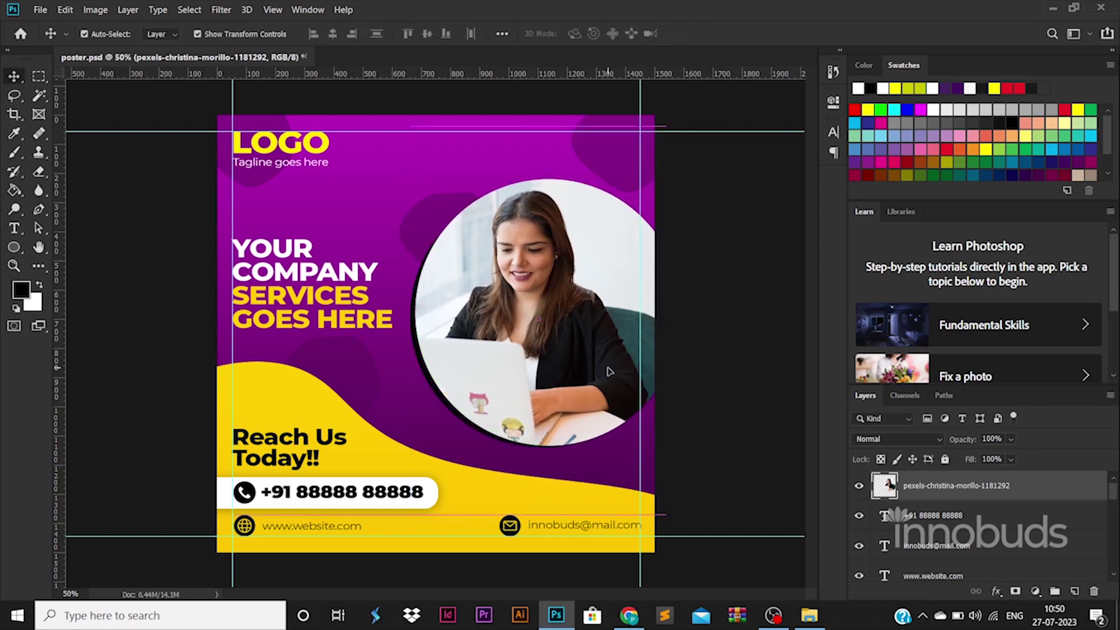
left_click(753, 420)
Change the Ellipse 1 circle's fill to the poster's yellow
left_click(441, 364)
double_click(884, 490)
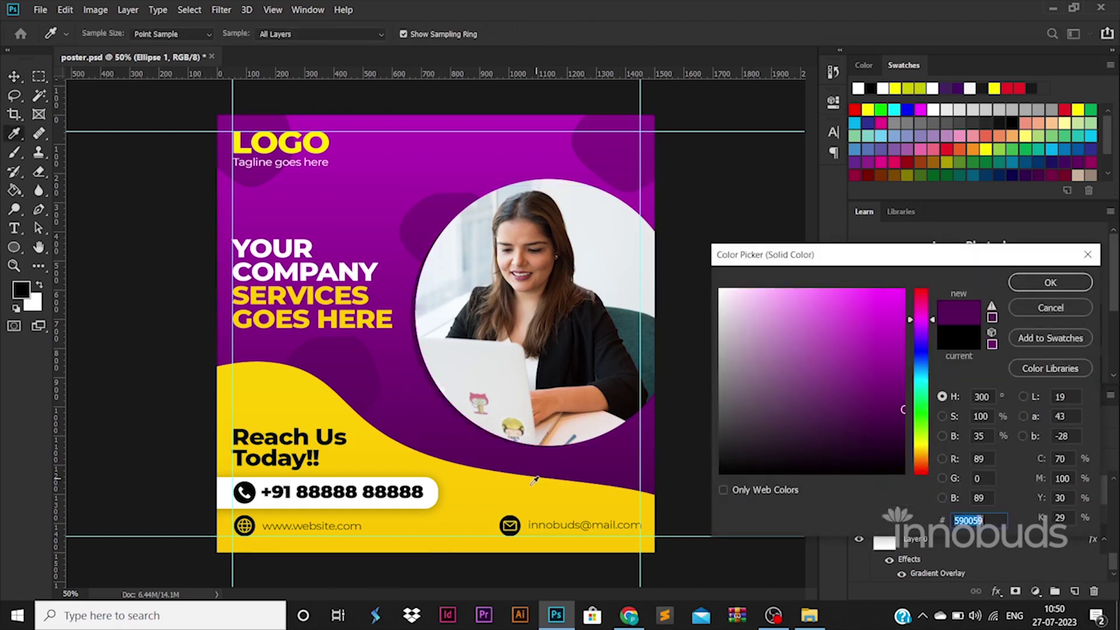
left_click(545, 476)
left_click(1050, 282)
left_click(789, 398)
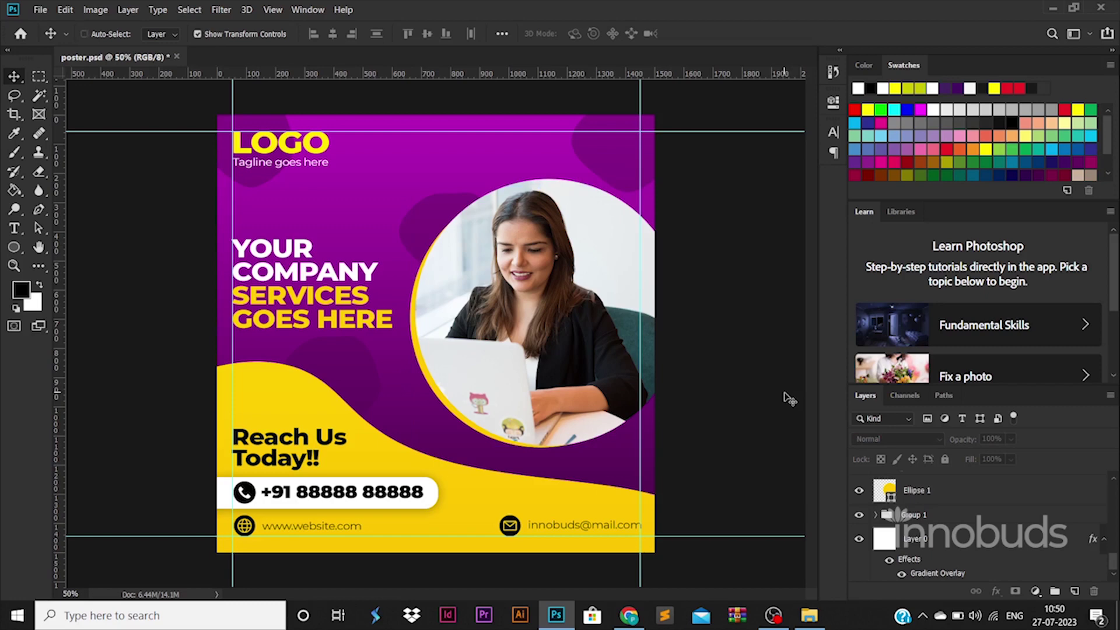
Add another purple blob copy further left and save the poster
key("ctrl+s")
mouse_move(601, 153)
left_mouse_down()
mouse_move(424, 110)
mouse_move(415, 97)
left_mouse_up()
left_click(726, 293)
key("ctrl+s")
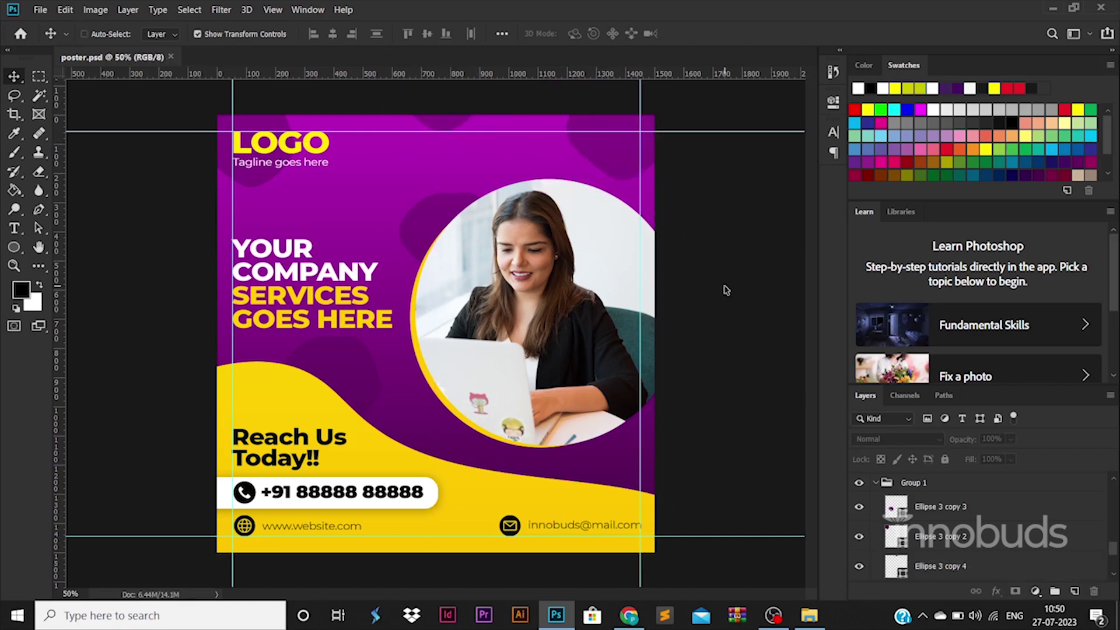
Export the poster as poster.jpg via Save for Web and view it in Photos
key("ctrl+alt+shift+s")
key("Return")
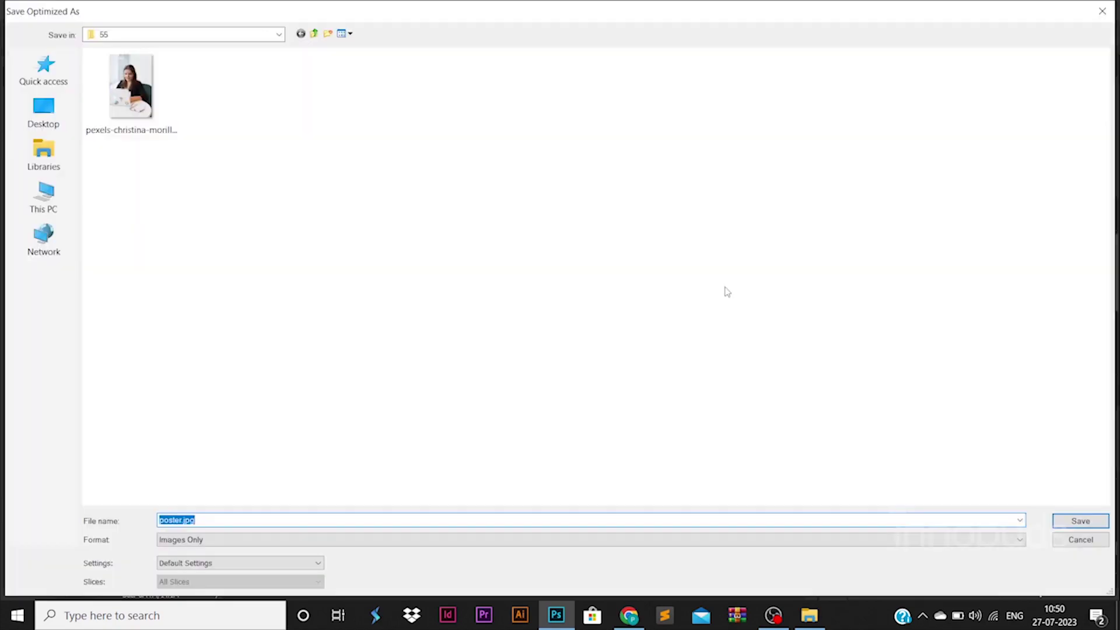
key("Return")
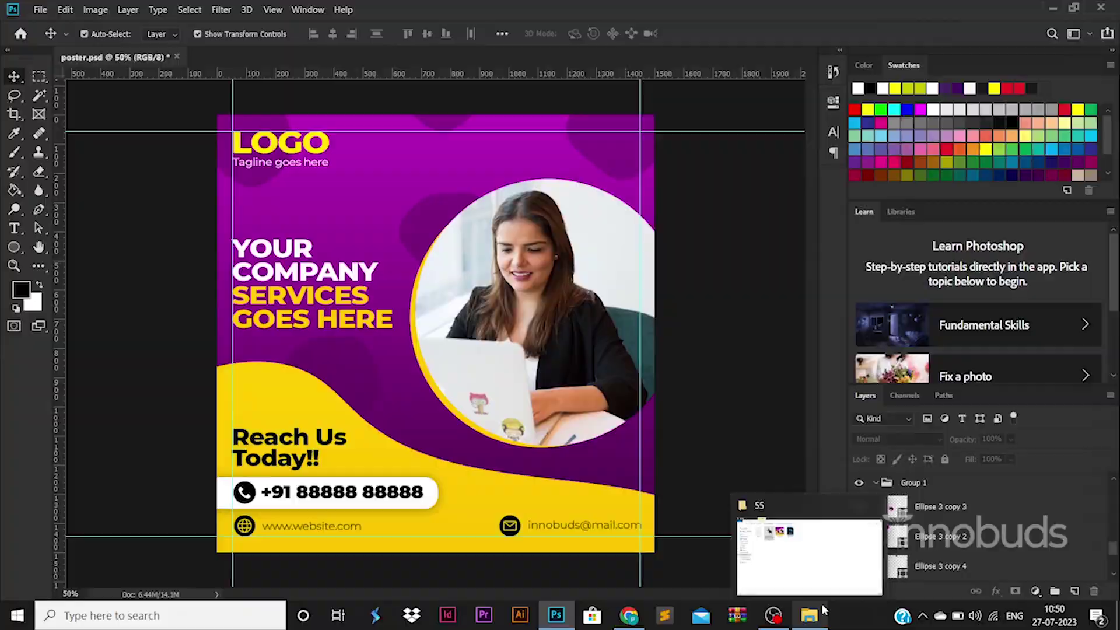
mouse_move(809, 615)
left_click(822, 604)
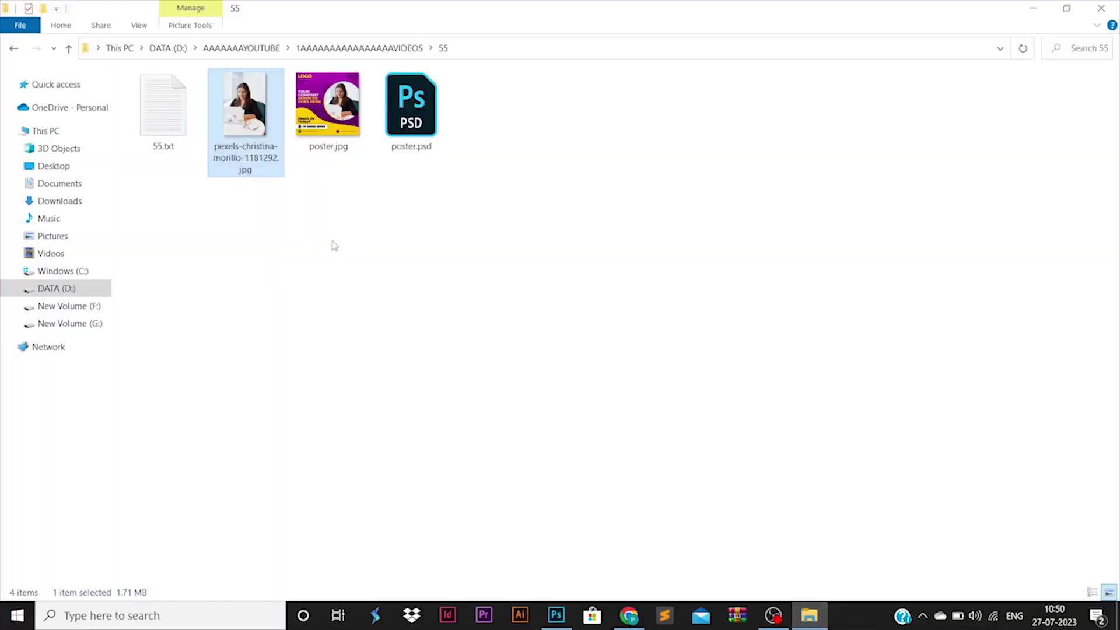
right_click(340, 137)
left_click(353, 111)
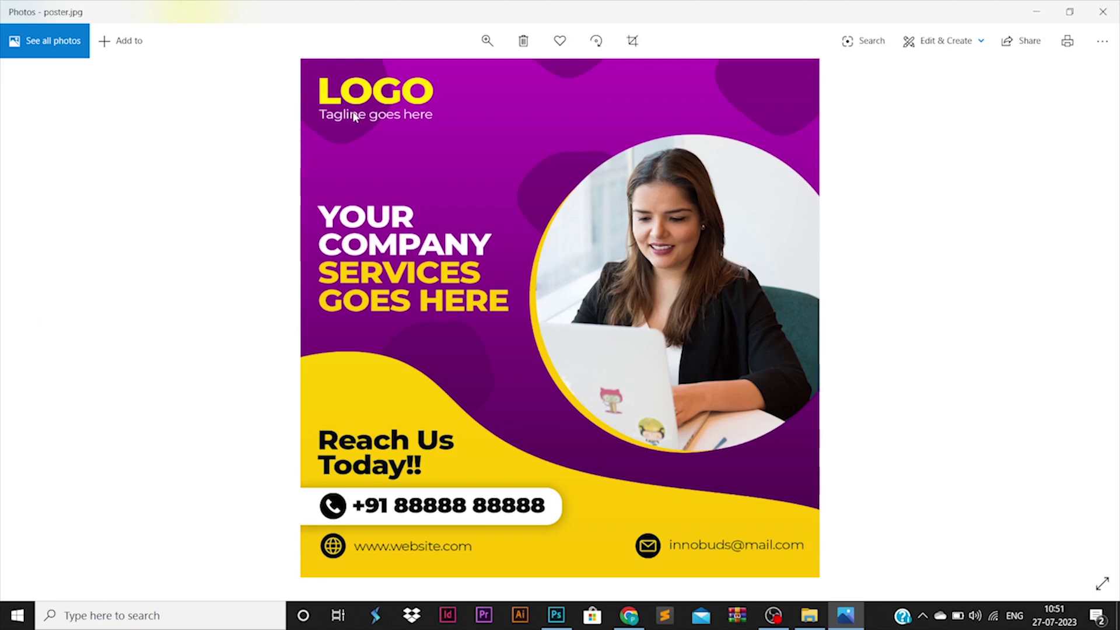
key("alt+Tab")
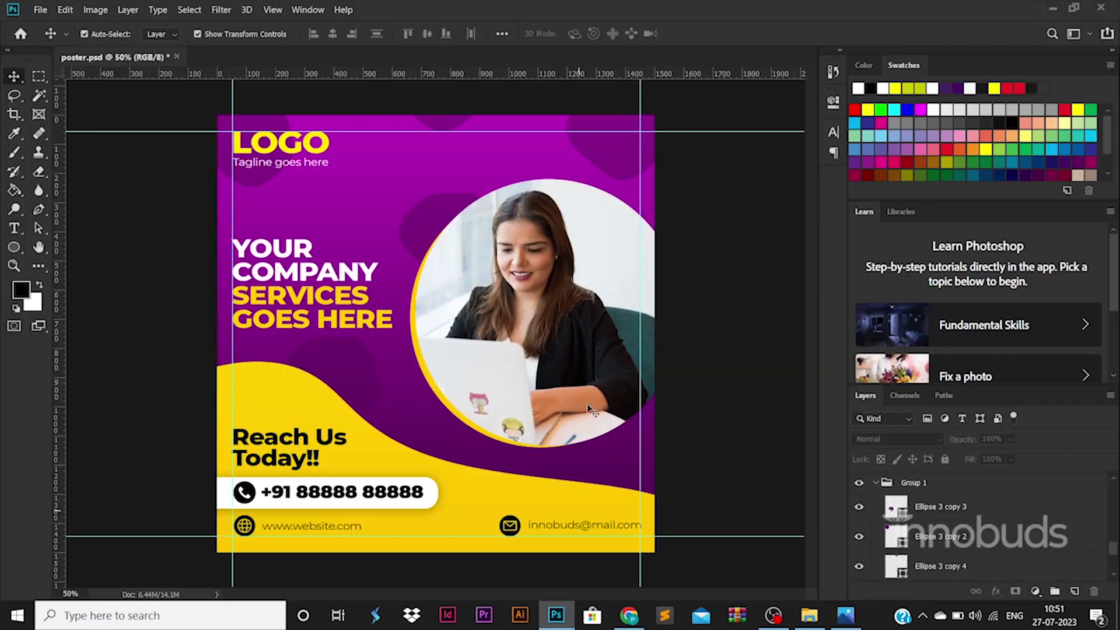